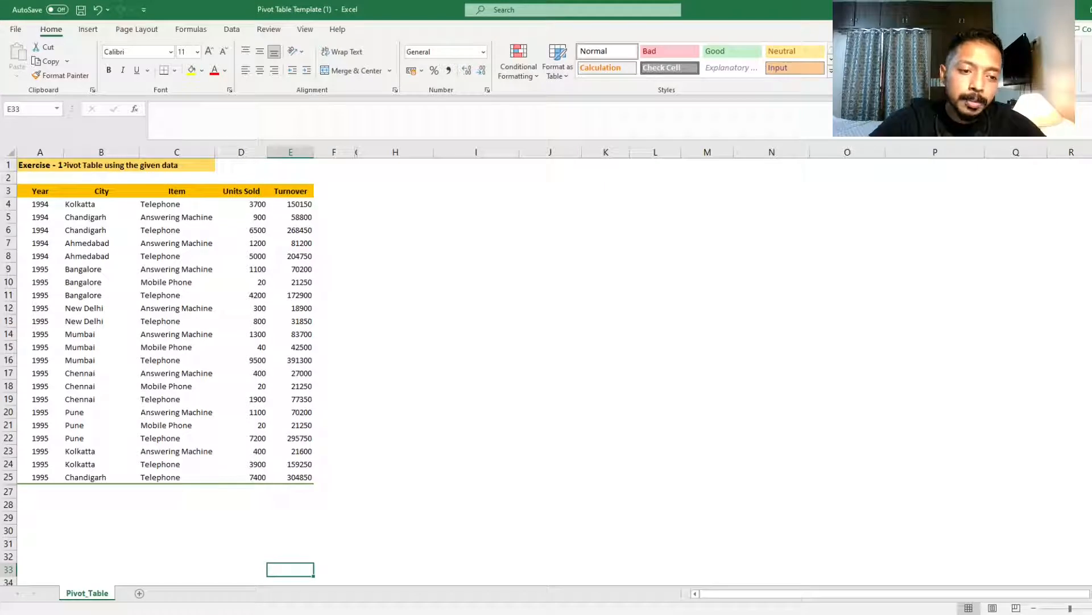
# Examine the sales data in A3:E25, covering the Year, City, Item, Units Sold and Turnover columns
pyautogui.click(211, 614)
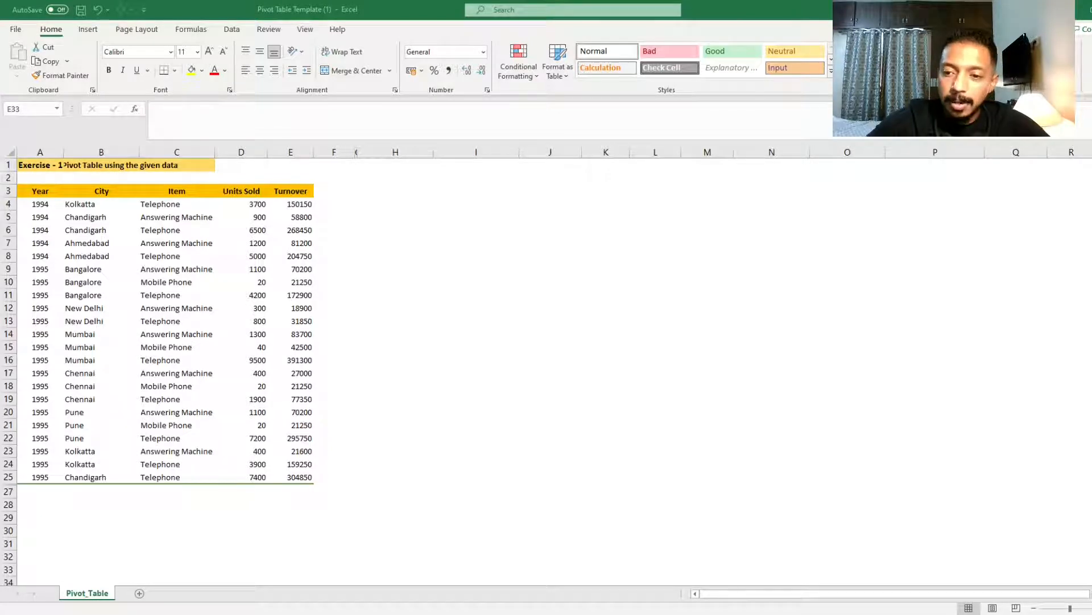
pyautogui.hotkey('alt', 'Tab')
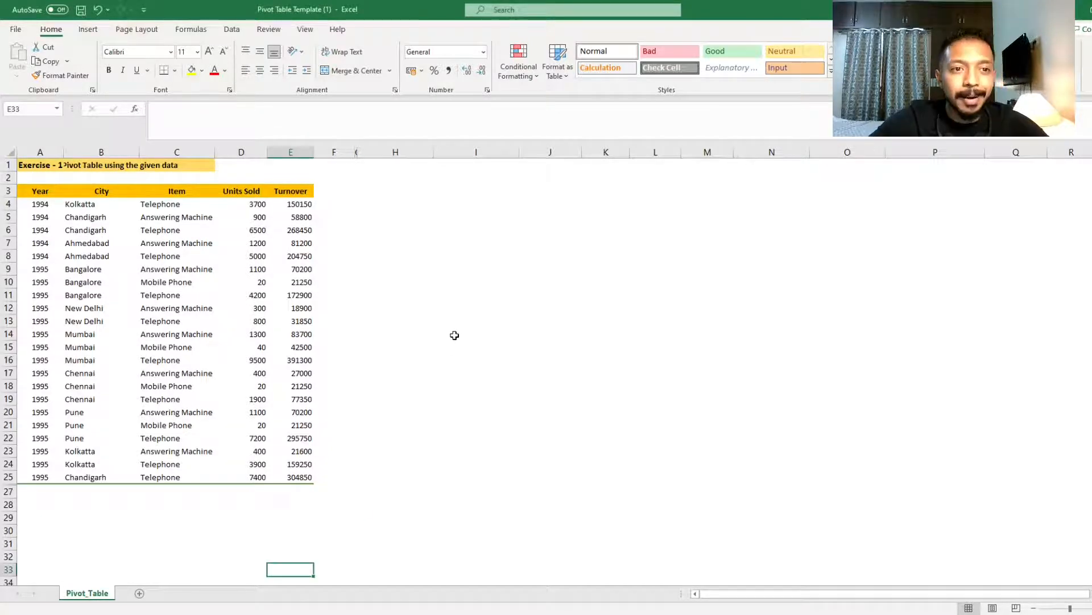
pyautogui.click(453, 334)
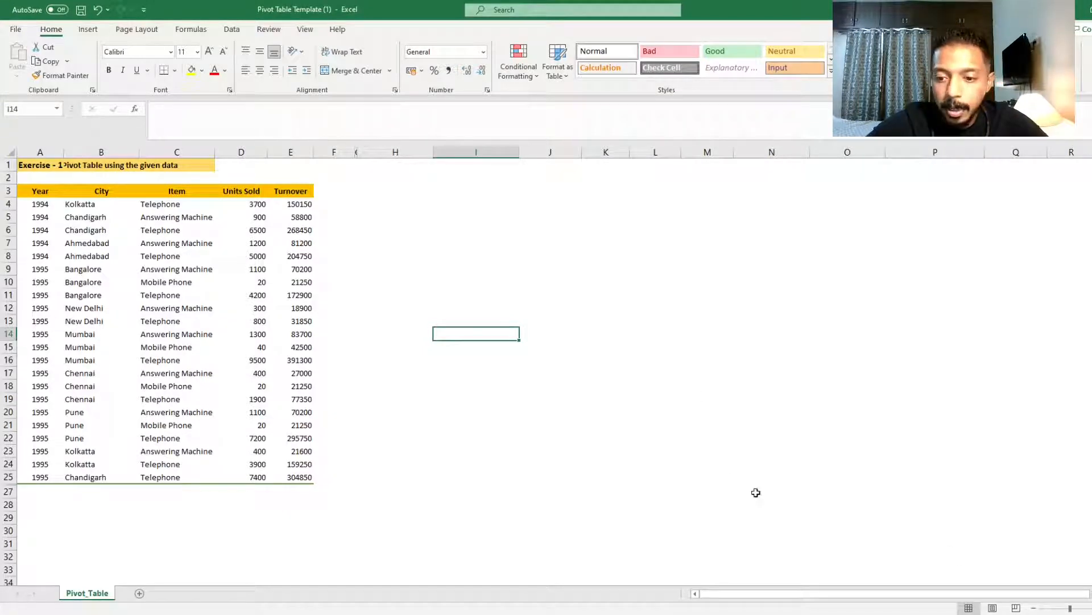
pyautogui.scroll(1, 537, 352)
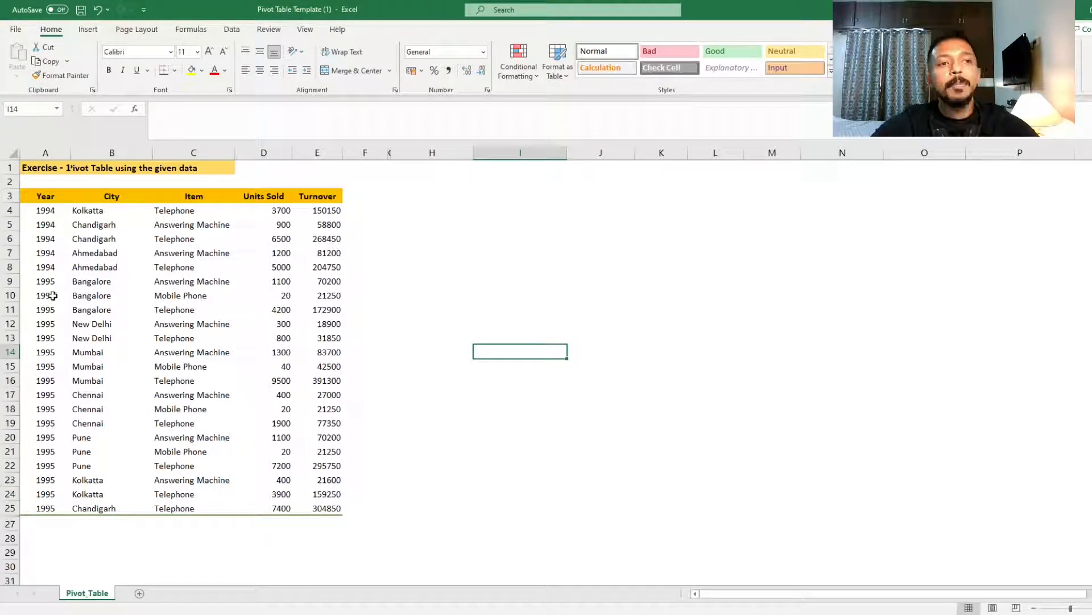
pyautogui.click(545, 222)
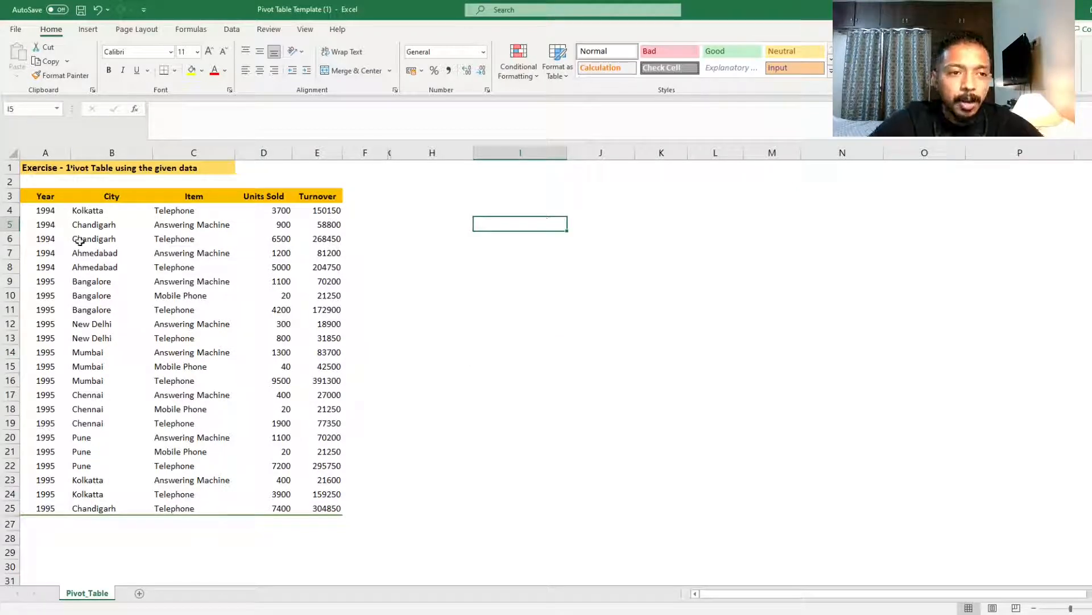
pyautogui.click(56, 209)
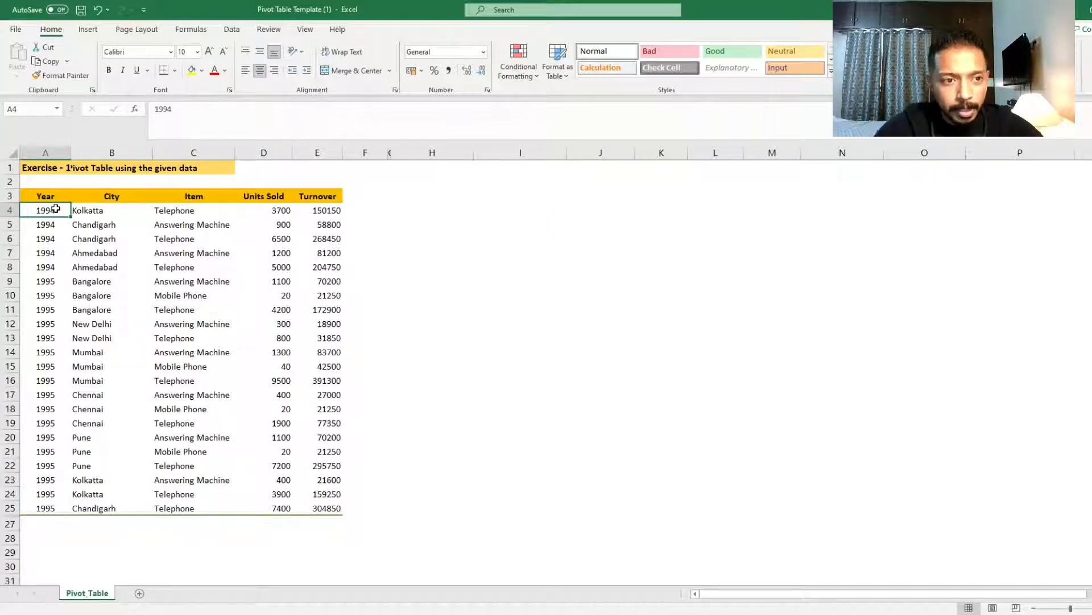
pyautogui.moveTo(29, 197); pyautogui.dragTo(321, 501)
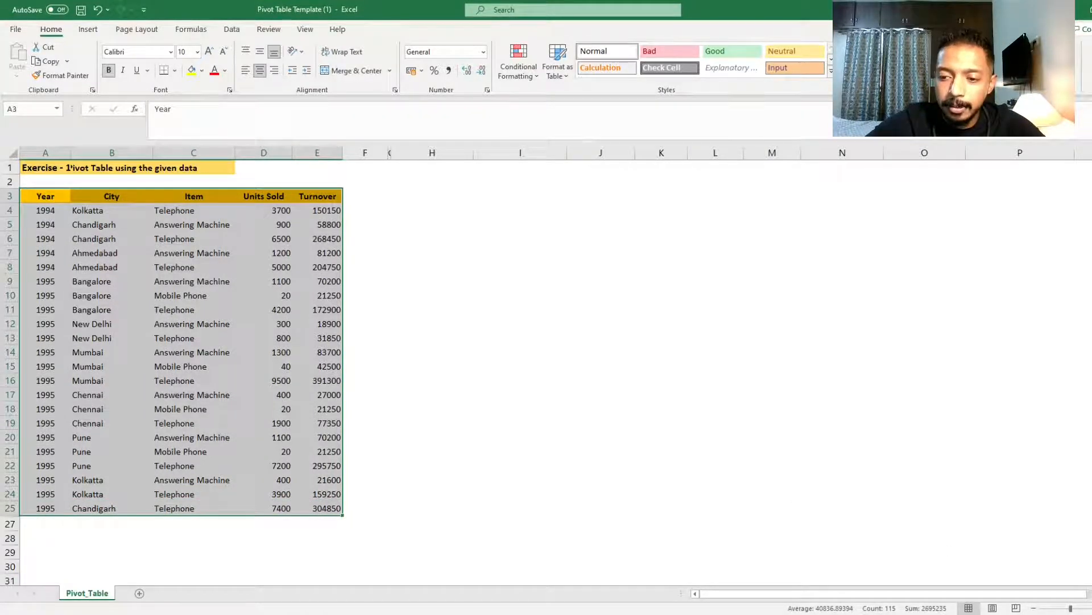
pyautogui.scroll(2, 364, 372)
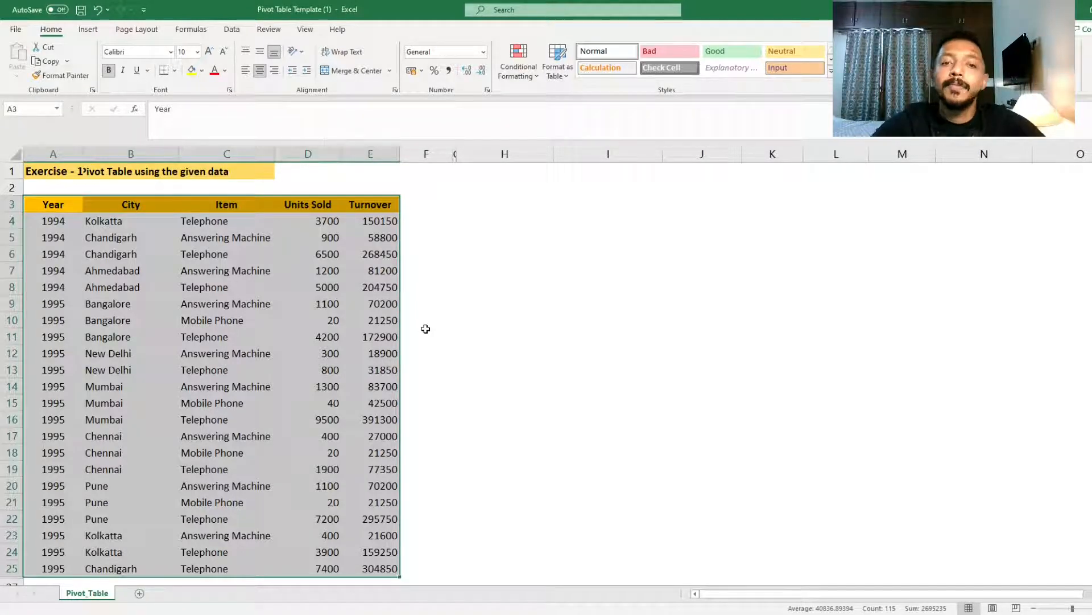
pyautogui.click(430, 252)
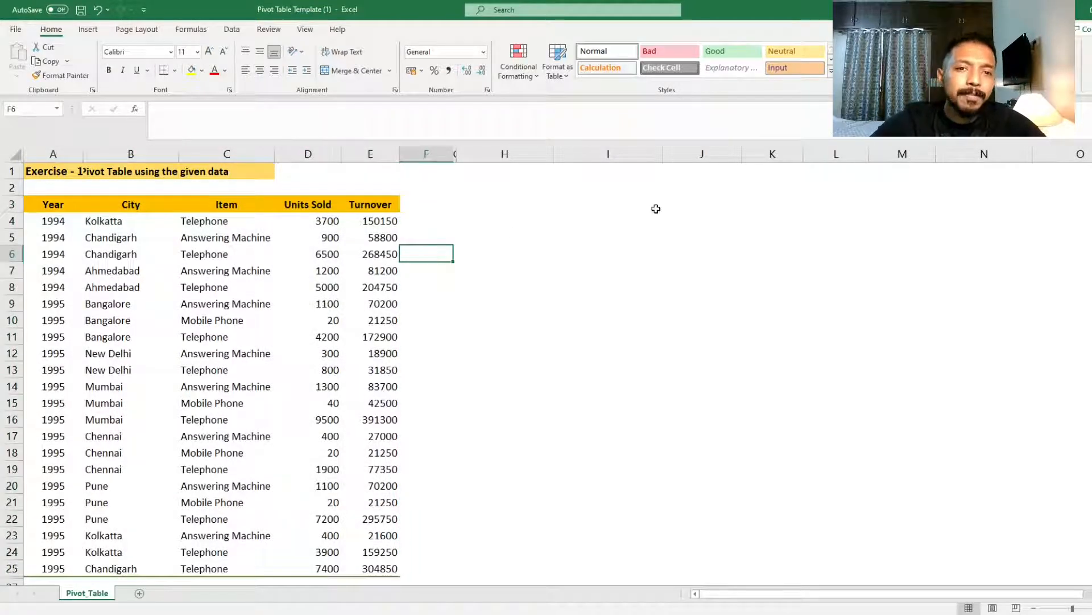
# Enter the item number 1 in cell I4 and narrow column I to fit it
pyautogui.click(587, 232)
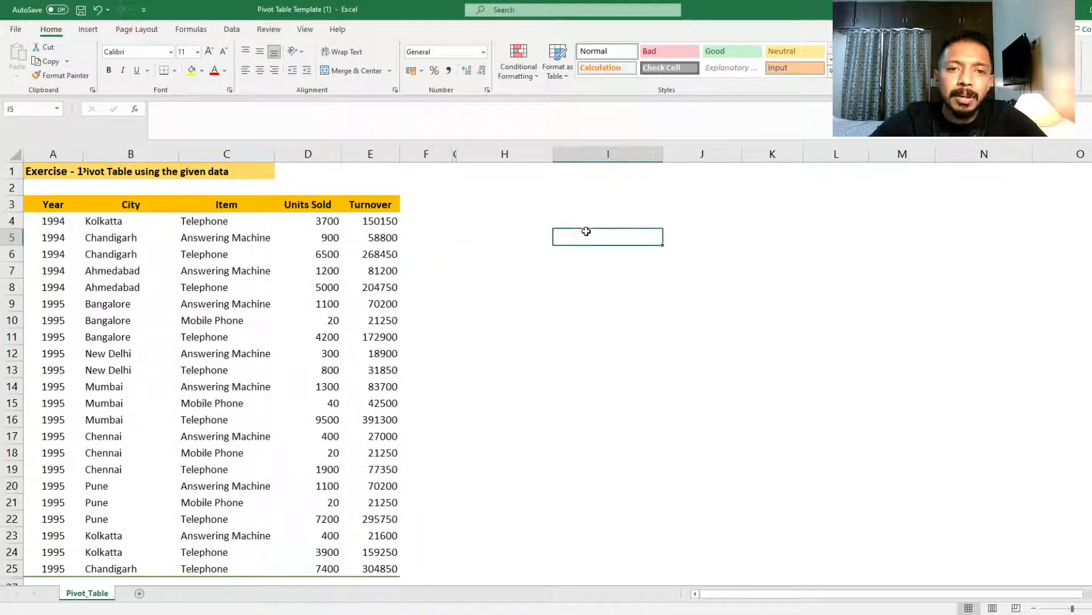
pyautogui.click(564, 211)
pyautogui.click(576, 227)
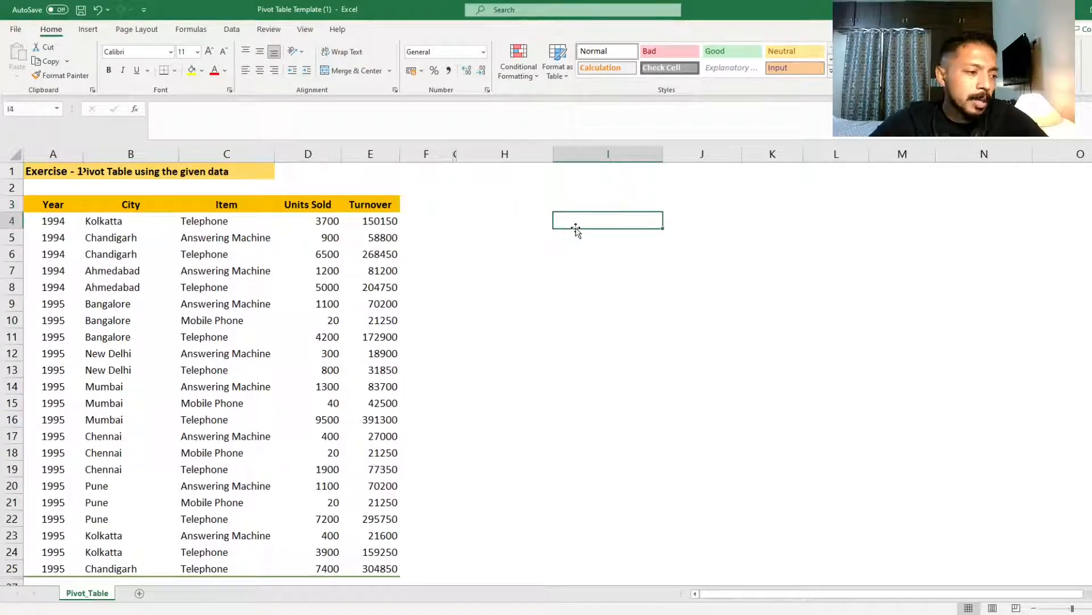
pyautogui.click(587, 207)
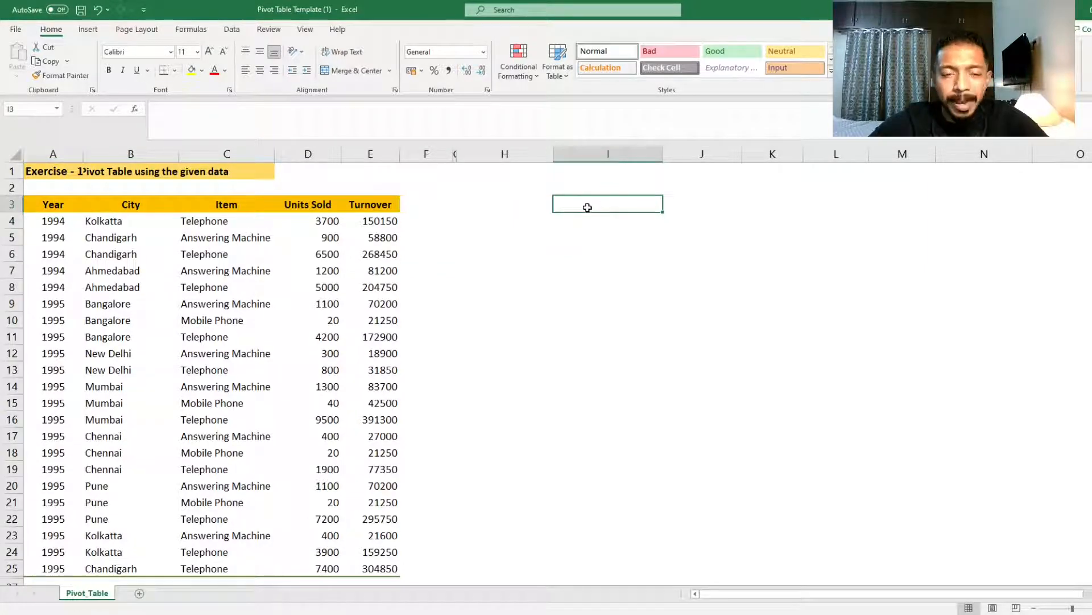
pyautogui.click(590, 225)
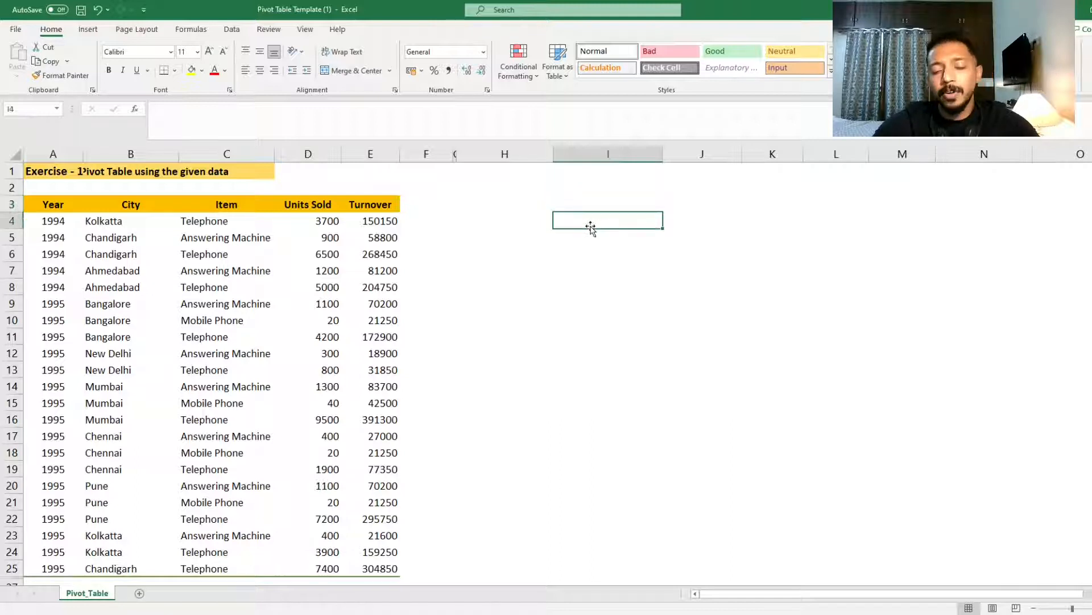
pyautogui.write('1')
pyautogui.hotkey('ctrl', 'Return')
pyautogui.press('Right')
pyautogui.press('Right')
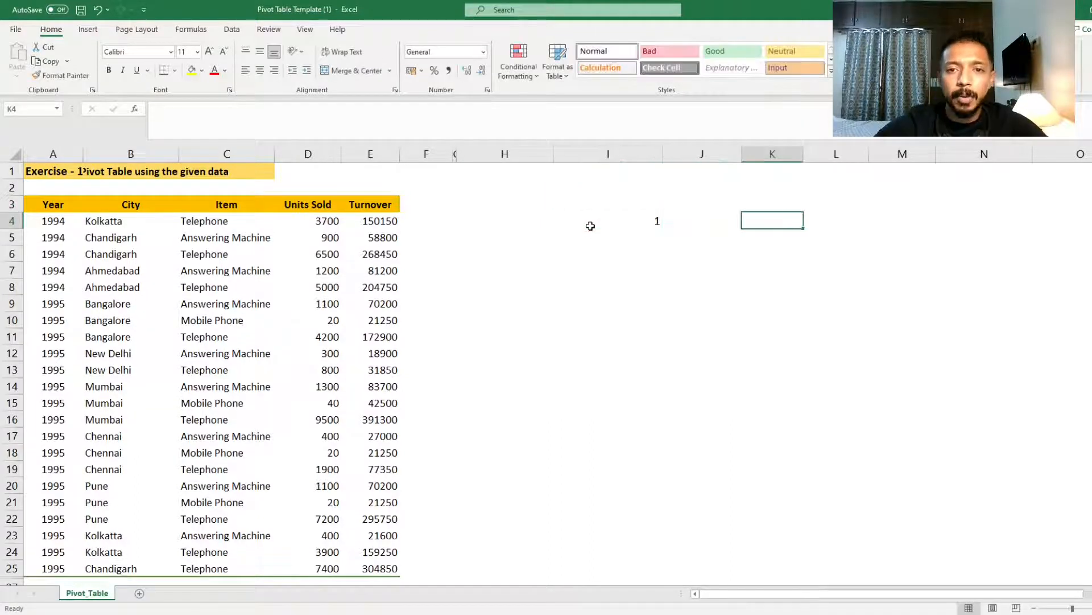
pyautogui.press('Left')
pyautogui.moveTo(662, 154); pyautogui.dragTo(590, 153)
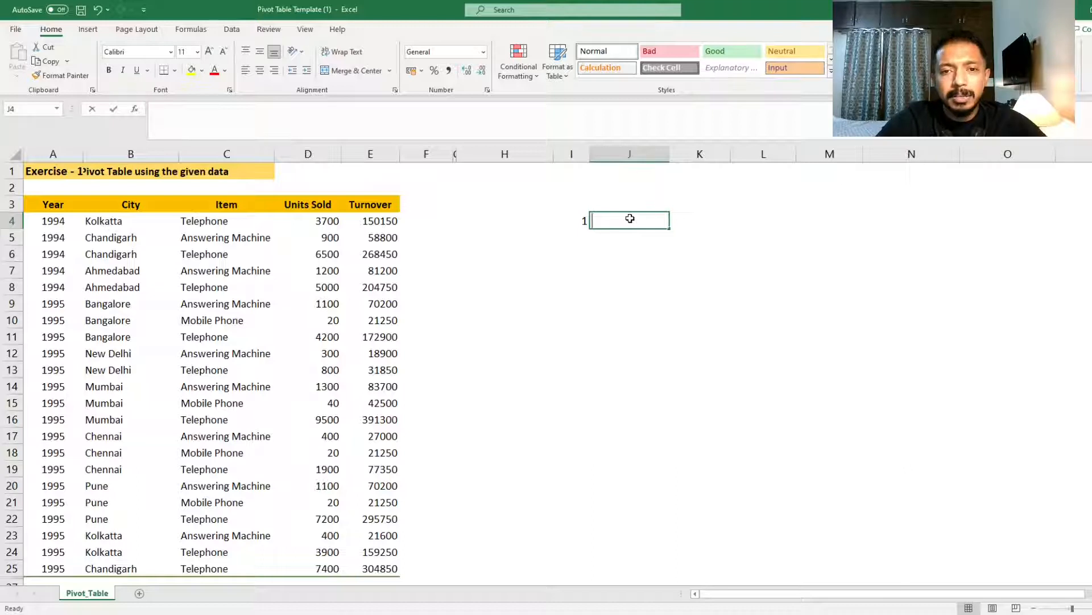
# Enter the first analysis title "Product Peformance across years" in cell J4
pyautogui.write('Product P')
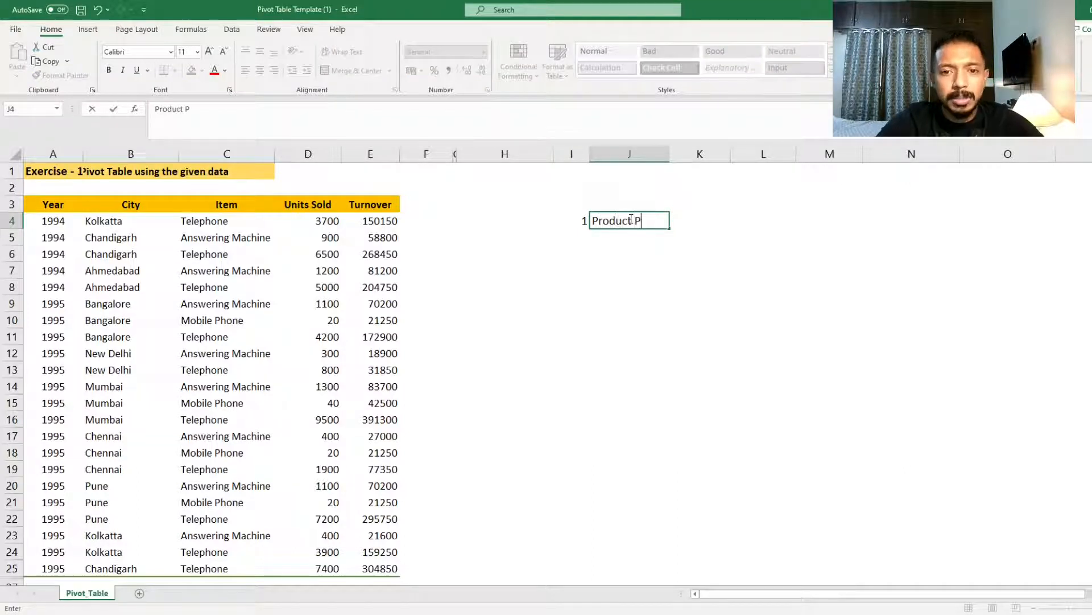
pyautogui.write('eformanc')
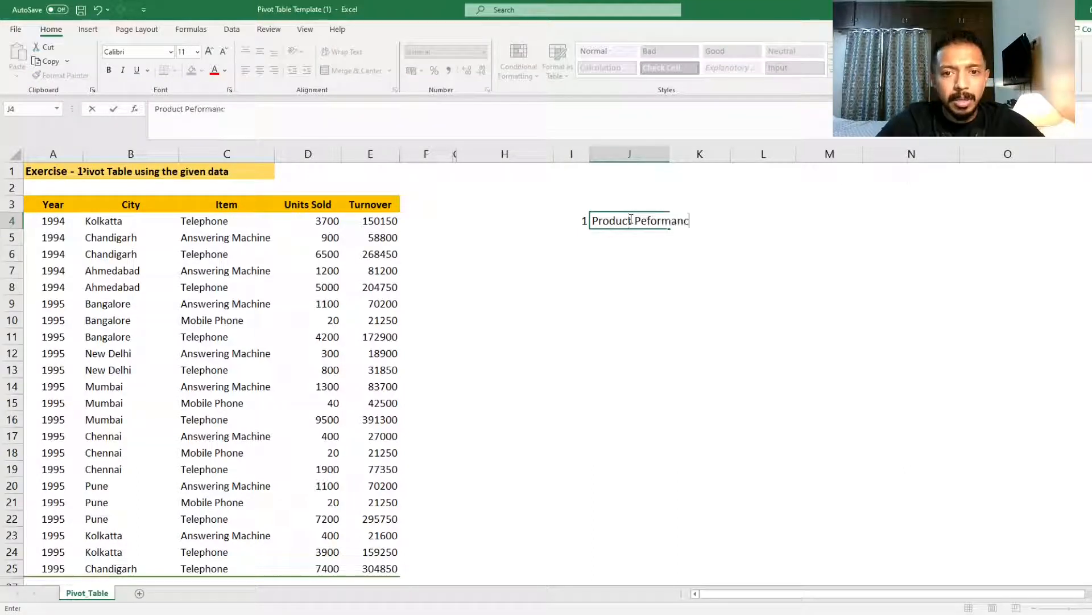
pyautogui.write('e ac')
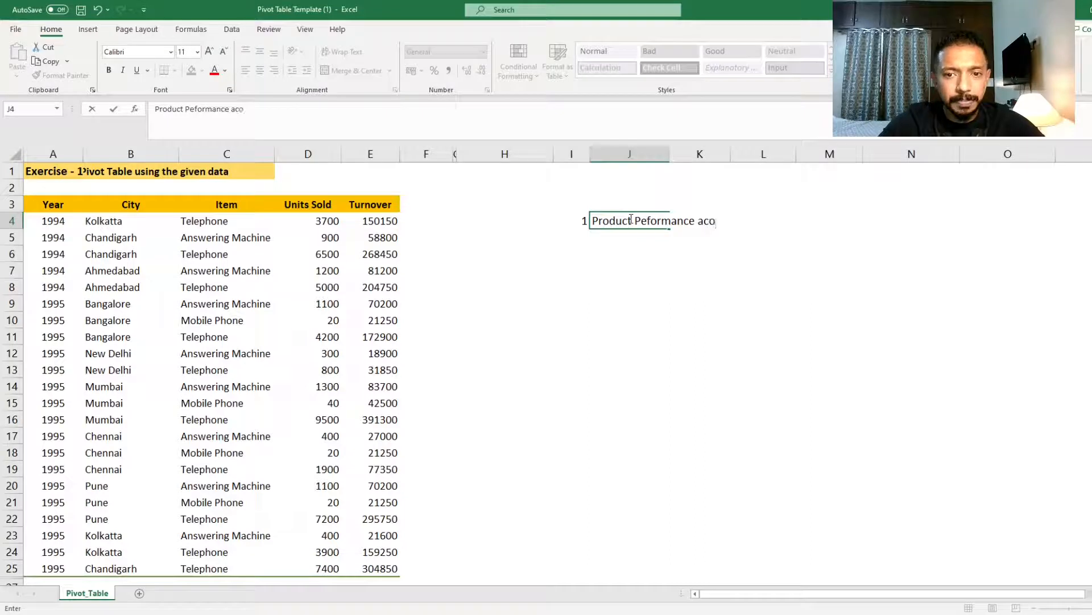
pyautogui.write('o')
pyautogui.press('BackSpace')
pyautogui.write('ross years')
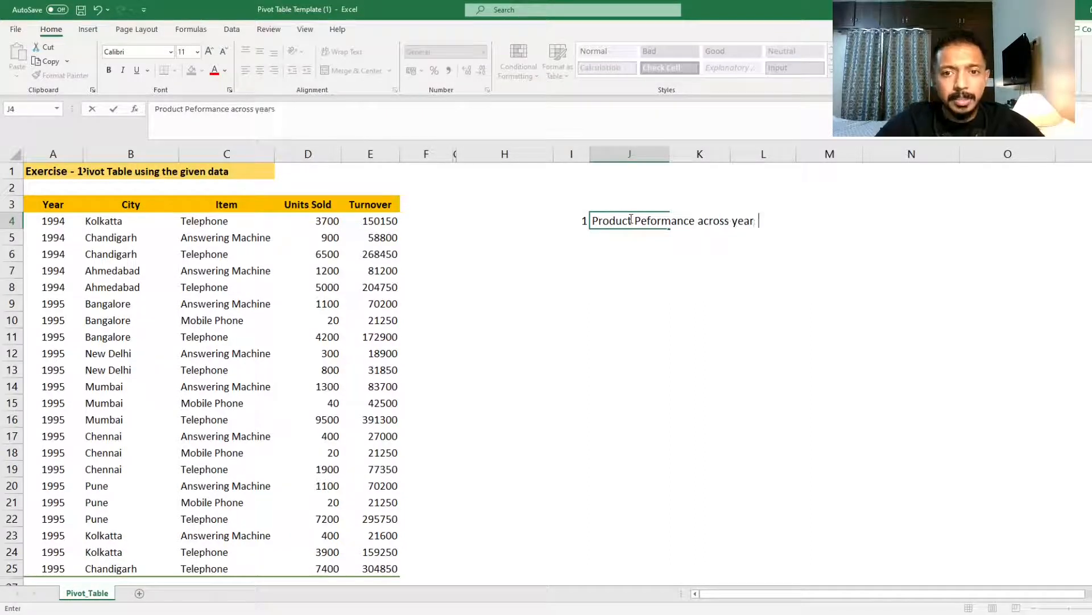
pyautogui.press('Return')
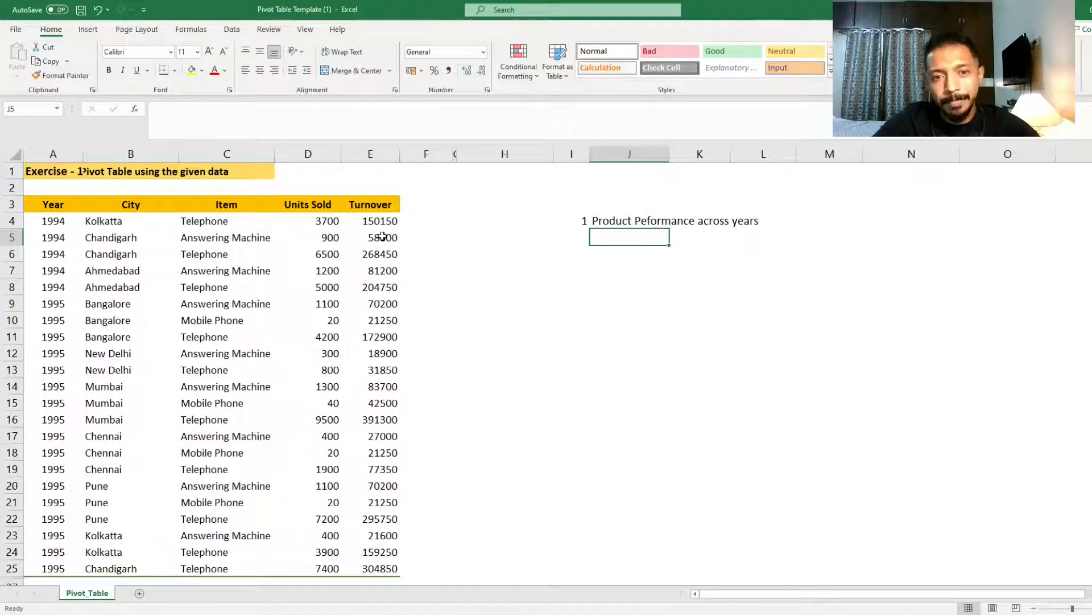
# Add the column headings "1st" in M3 and "2nd" in N3 above the analysis list
pyautogui.click(801, 224)
pyautogui.press('Up')
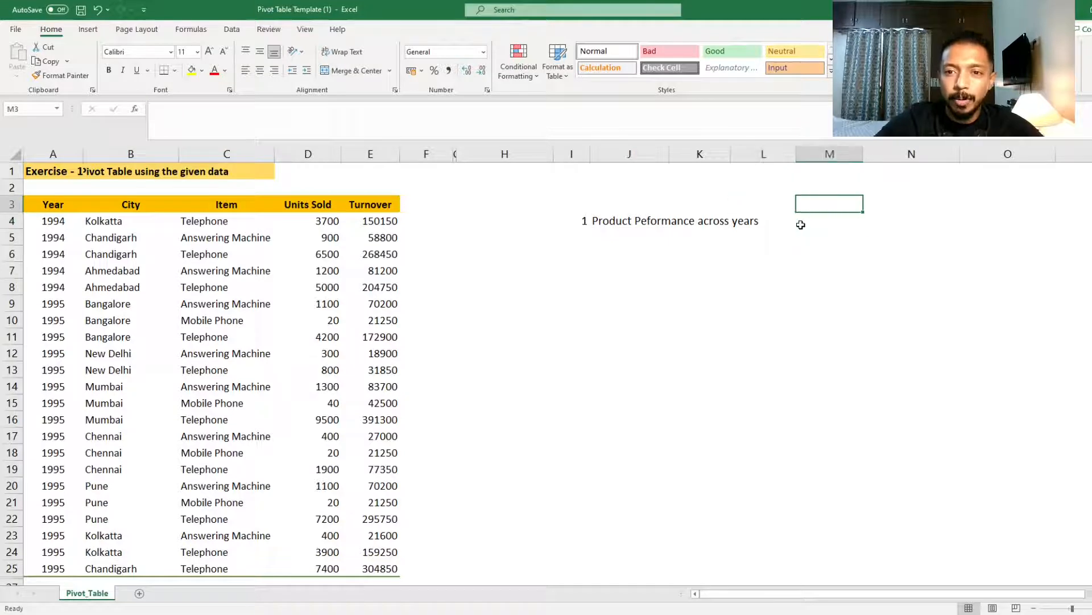
pyautogui.write('1st')
pyautogui.press('Tab')
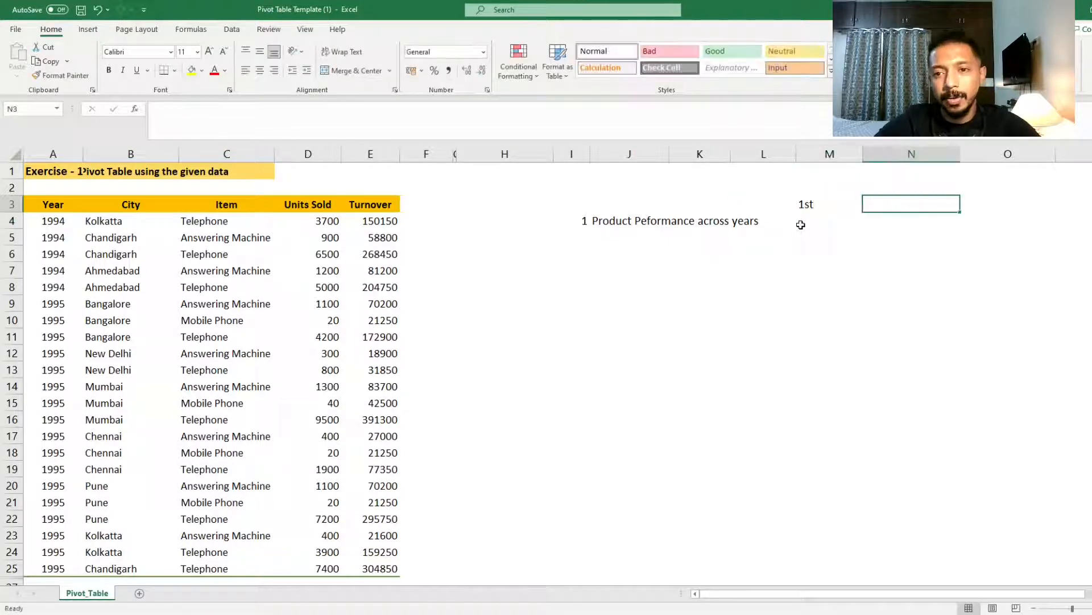
pyautogui.write('2')
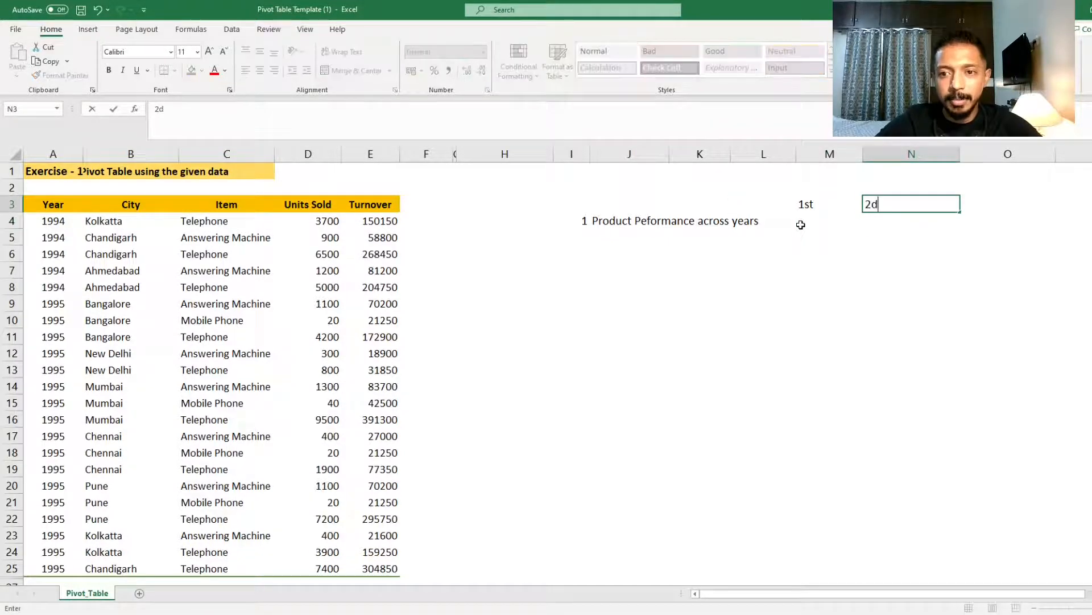
pyautogui.write('nd')
# Fill in the first analysis row with "Value" in M4 and "Year" in N4
pyautogui.click(801, 224)
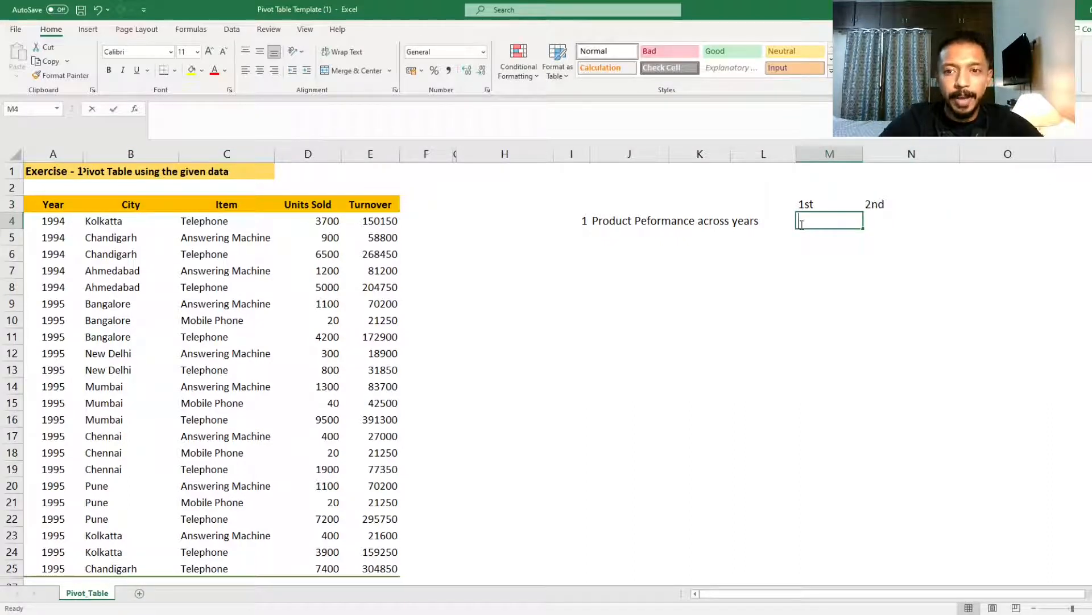
pyautogui.write('Value')
pyautogui.press('Tab')
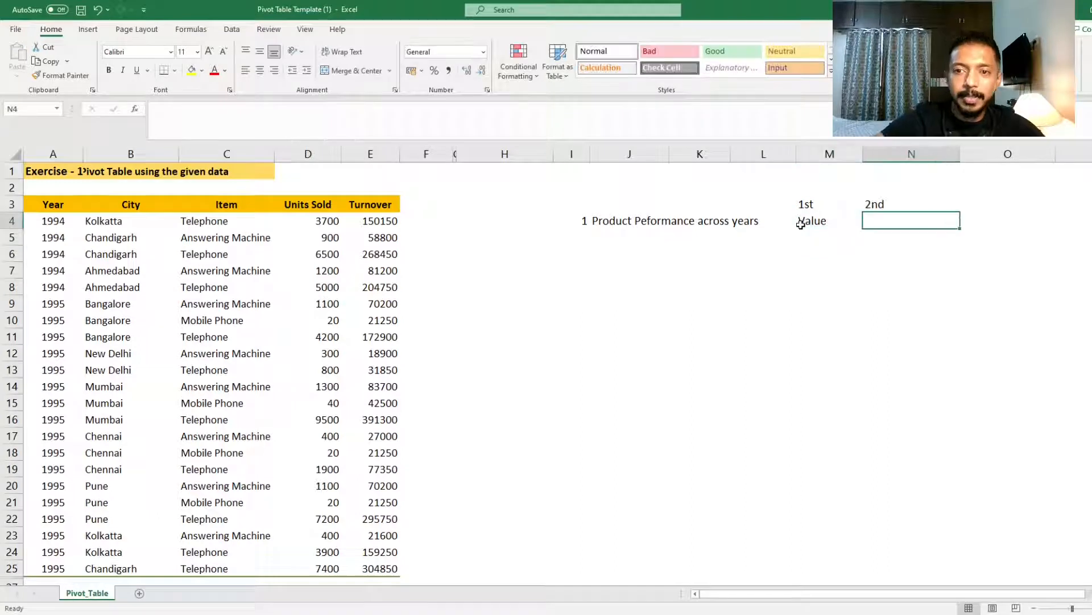
pyautogui.write('Year')
pyautogui.press('Return')
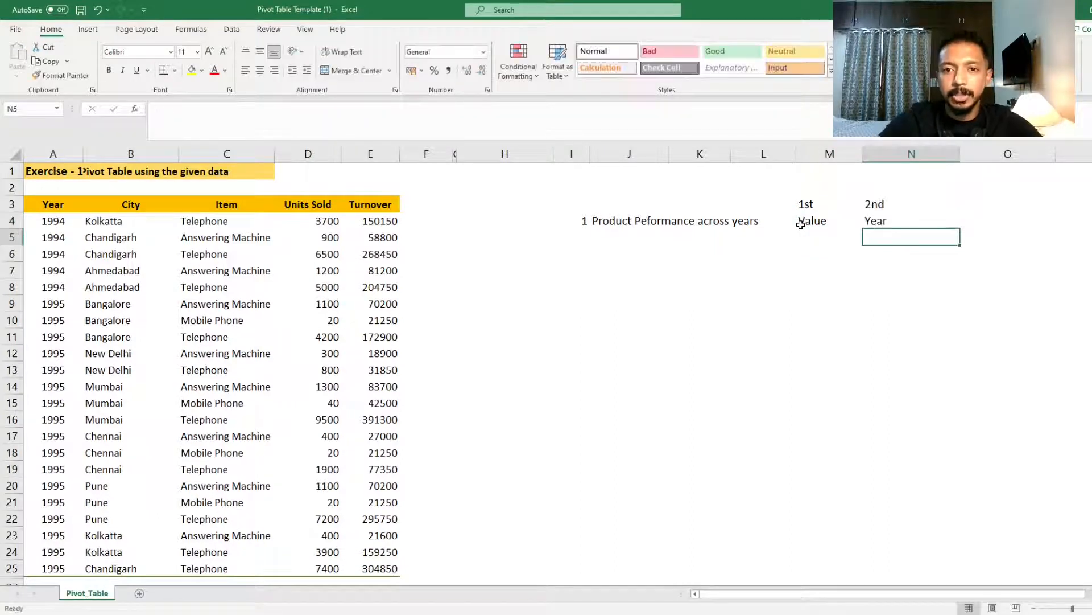
# Add the second analysis entry, with number 2 in I5 and the title "City Sales Vs Years" in J5
pyautogui.press('Left')
pyautogui.press('Left')
pyautogui.press('Left')
pyautogui.press('Left')
pyautogui.press('Left')
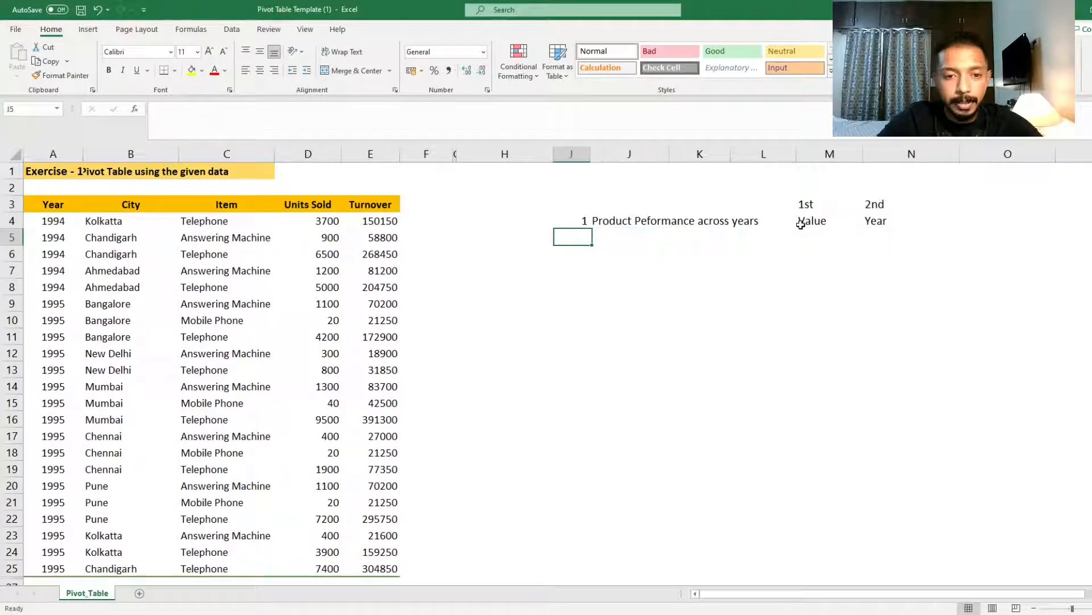
pyautogui.write('2')
pyautogui.press('Tab')
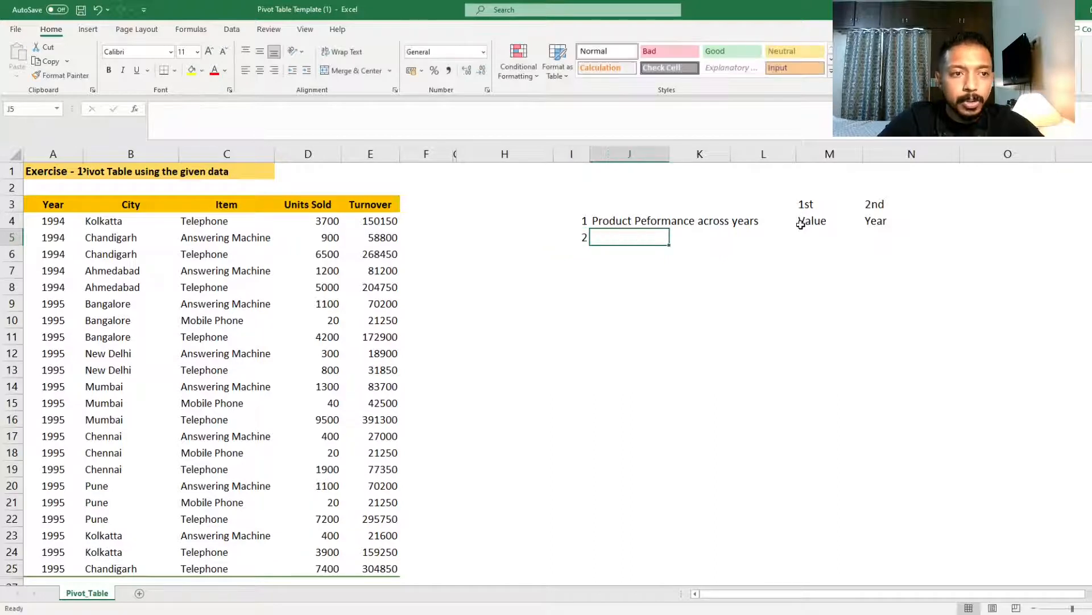
pyautogui.write('C')
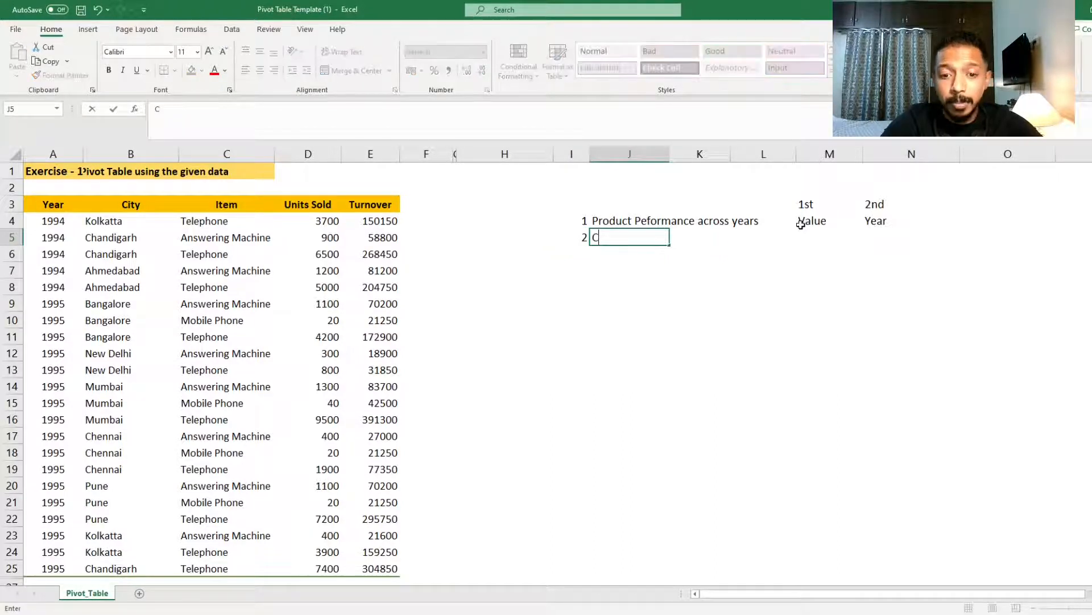
pyautogui.press('BackSpace')
pyautogui.press('BackSpace')
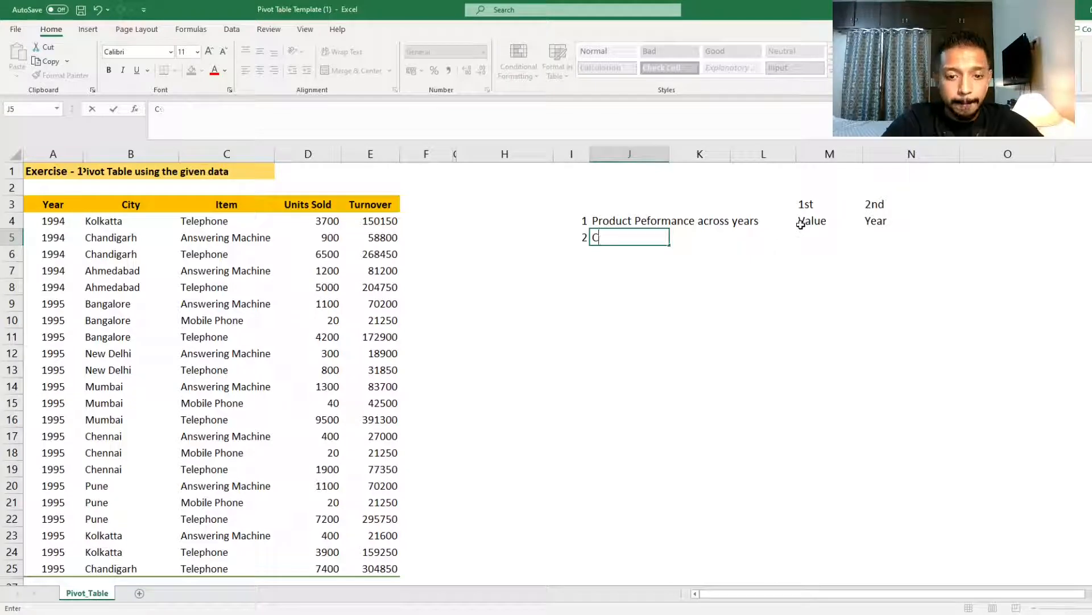
pyautogui.write('ity Sales Vs')
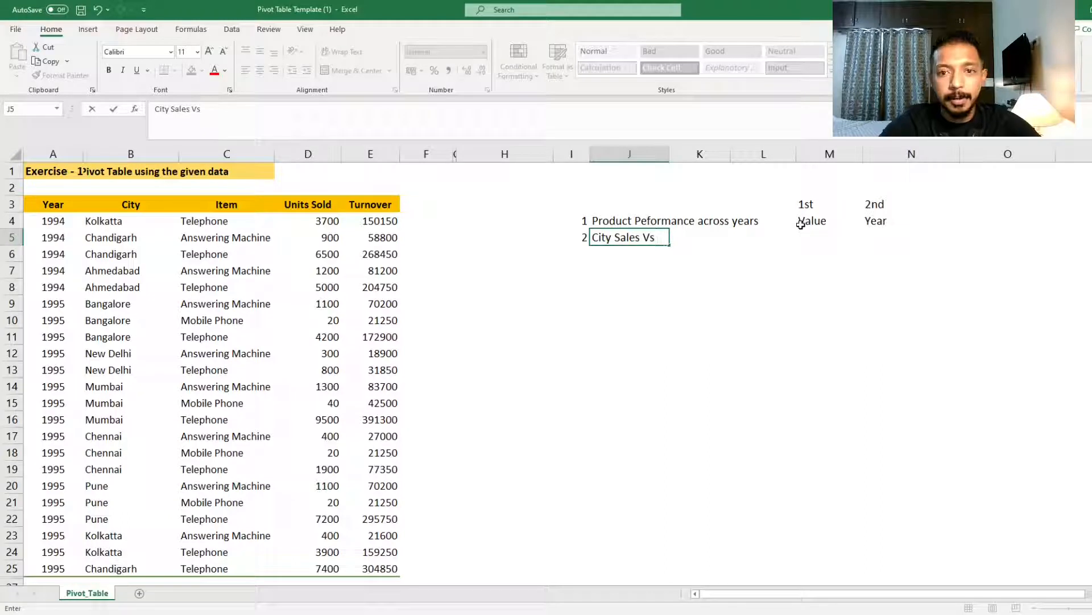
pyautogui.write(' Years')
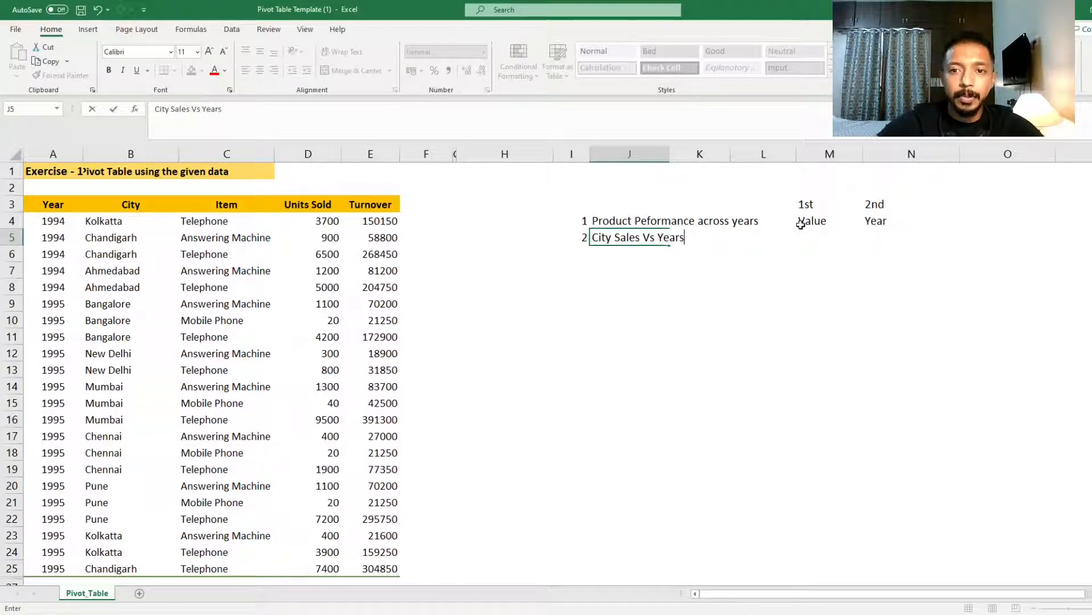
pyautogui.press('Return')
# Fill in the second analysis row with "City" in M5 and "Years" in N5
pyautogui.press('Up')
pyautogui.press('Right')
pyautogui.press('Right')
pyautogui.press('Right')
pyautogui.write('C')
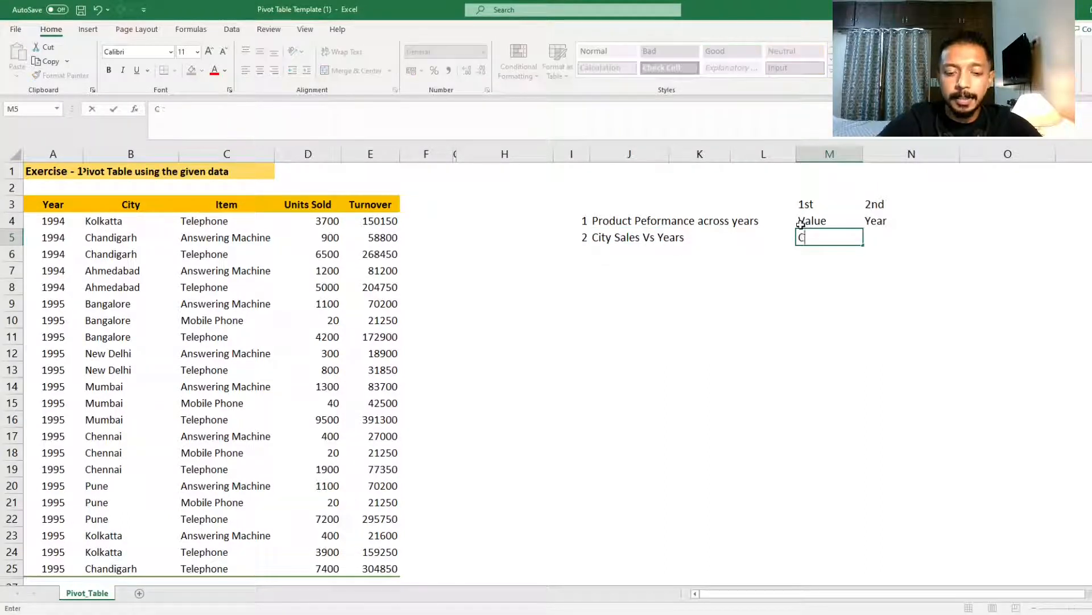
pyautogui.write('ity')
pyautogui.press('Return')
pyautogui.press('Right')
pyautogui.press('Up')
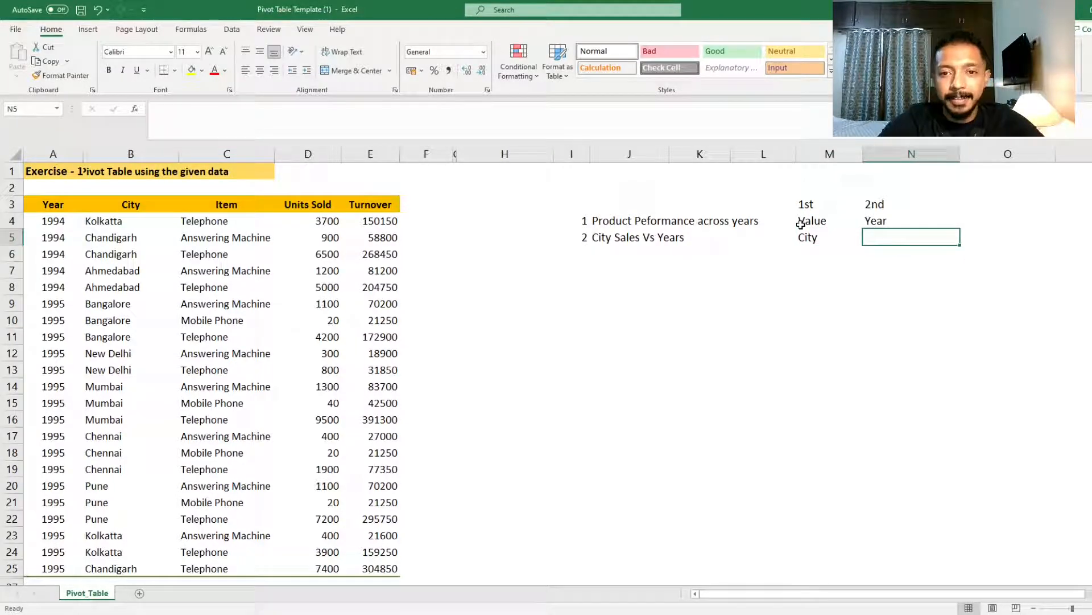
pyautogui.write('Years')
pyautogui.press('Return')
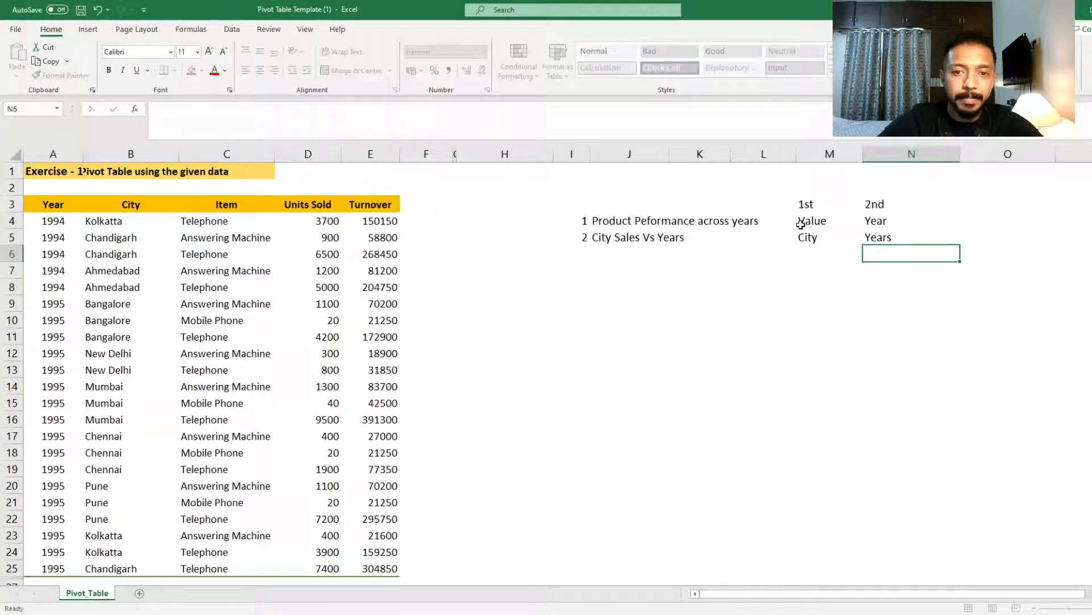
# Add the third analysis entry, with number 3 in I6 and the title "Product Vise City Performance" in J6
pyautogui.press('Left')
pyautogui.press('Left')
pyautogui.press('Left')
pyautogui.press('Left')
pyautogui.press('Left')
pyautogui.write('3')
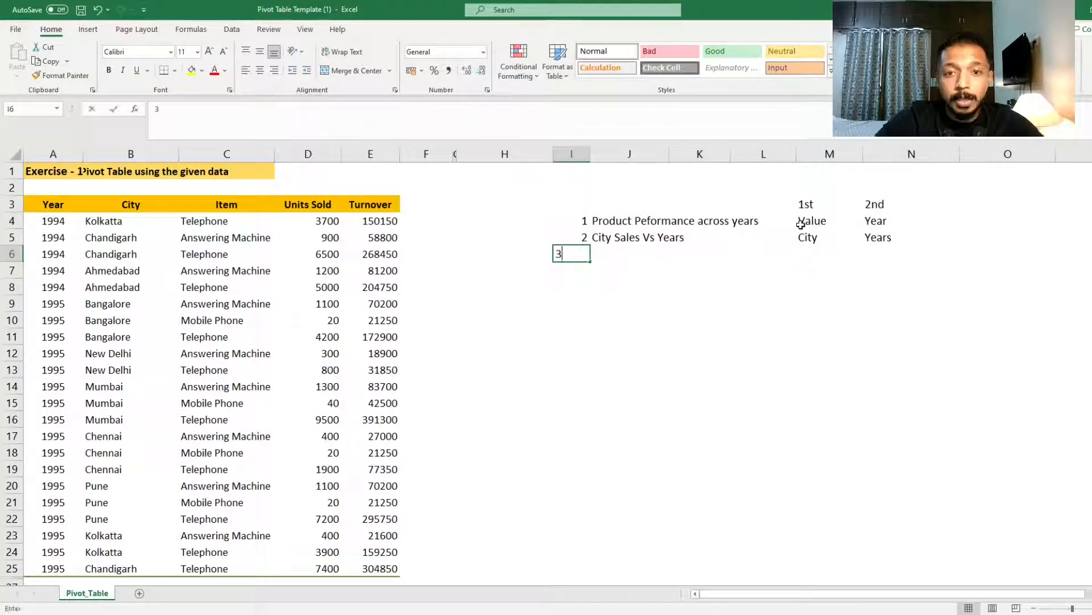
pyautogui.press('Tab')
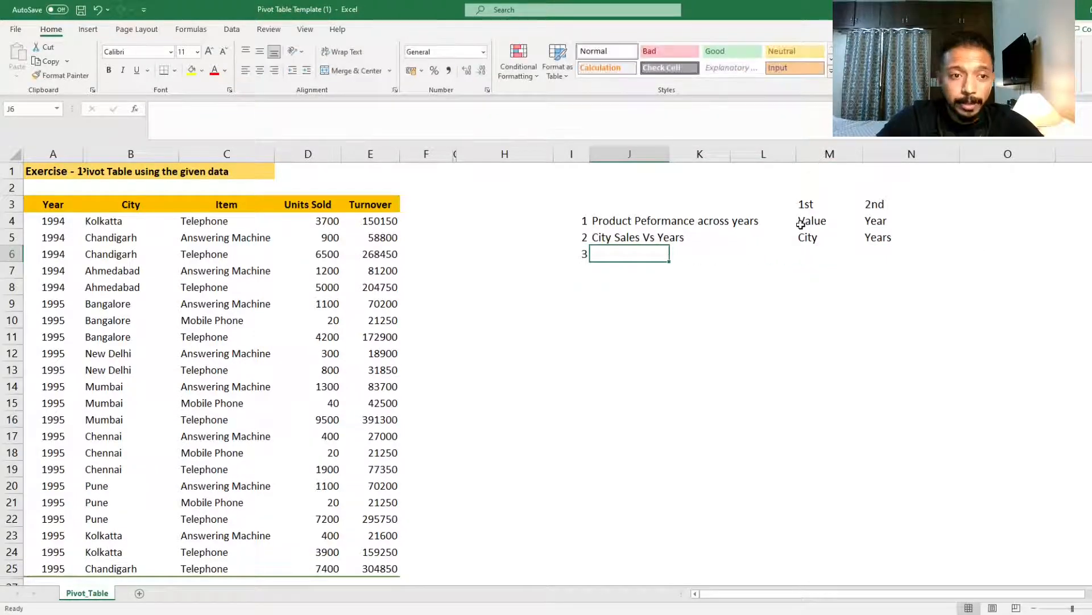
pyautogui.write('Pro')
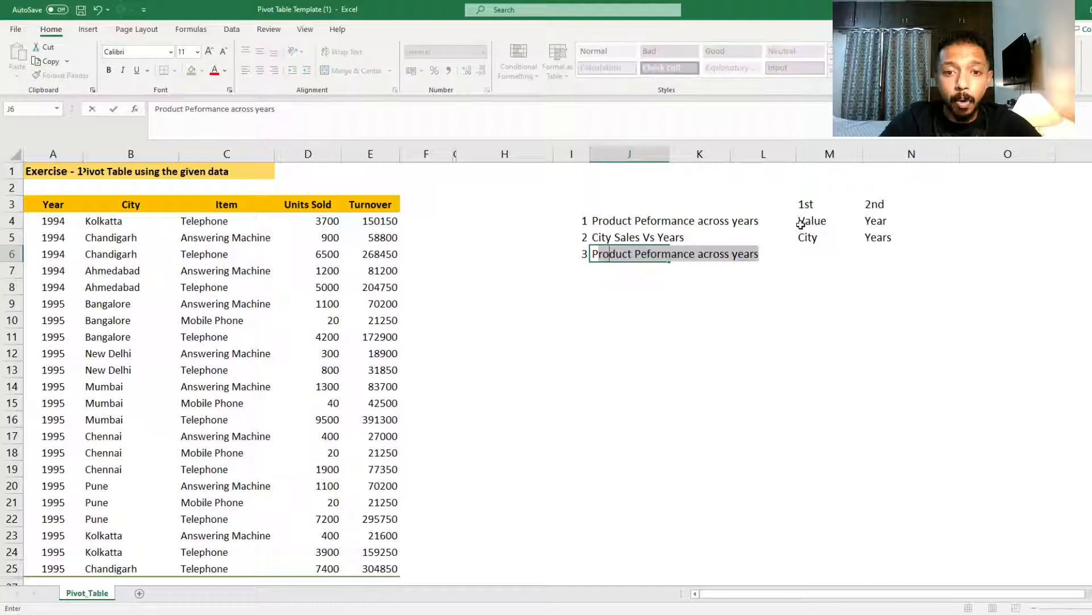
pyautogui.write('duct Vise')
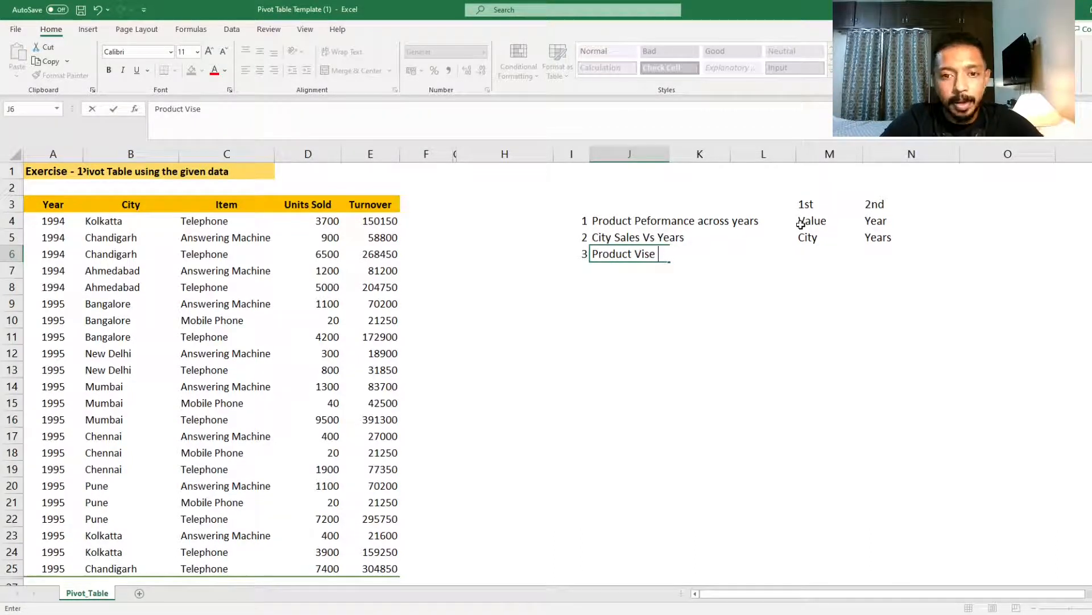
pyautogui.press('BackSpace')
pyautogui.press('BackSpace')
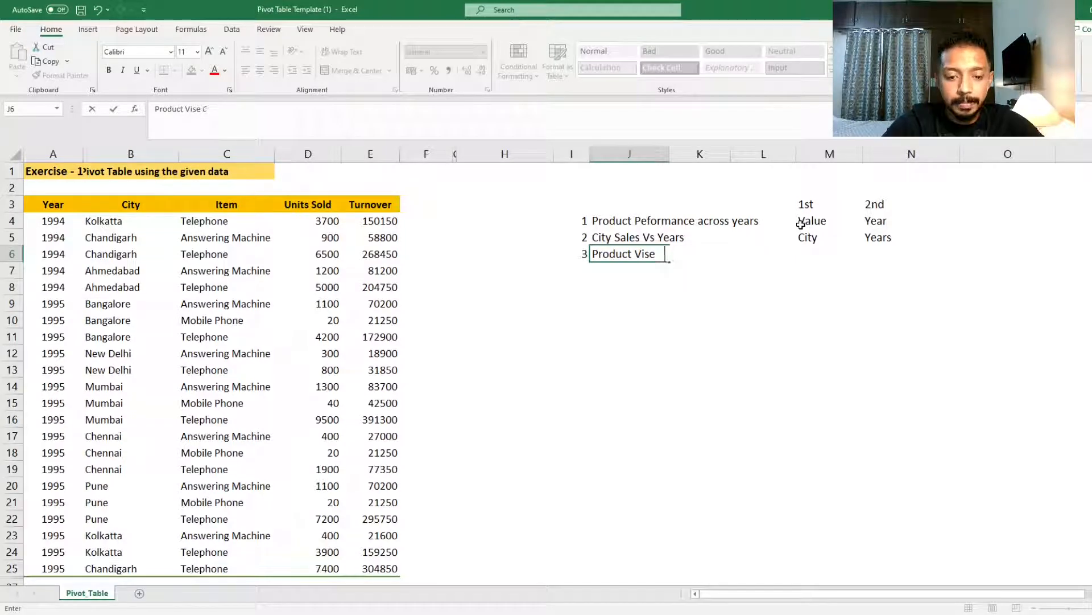
pyautogui.write('City Pe')
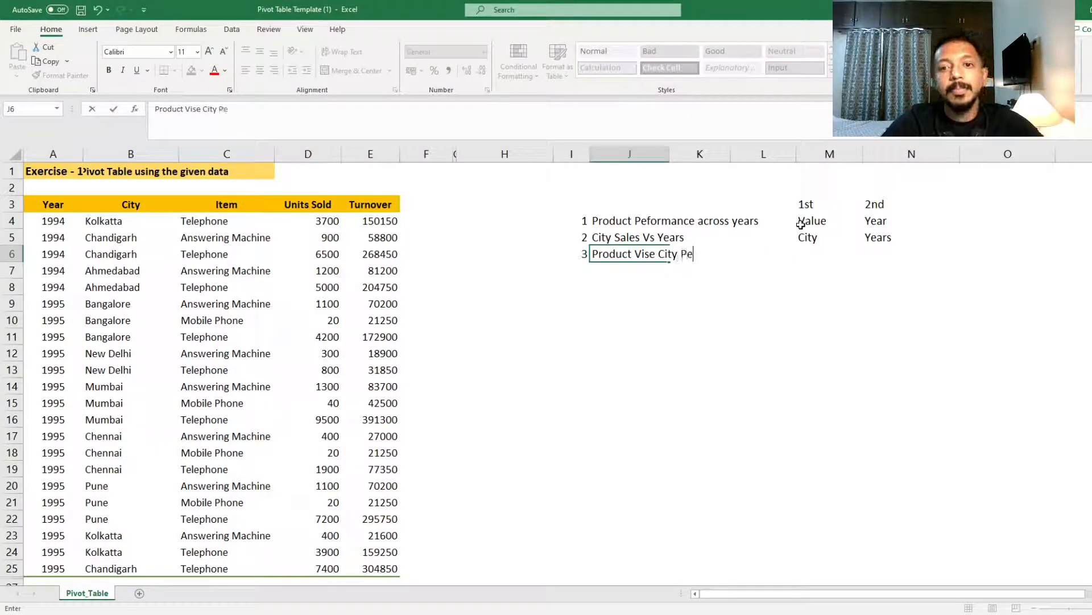
pyautogui.write('rformance')
pyautogui.press('Return')
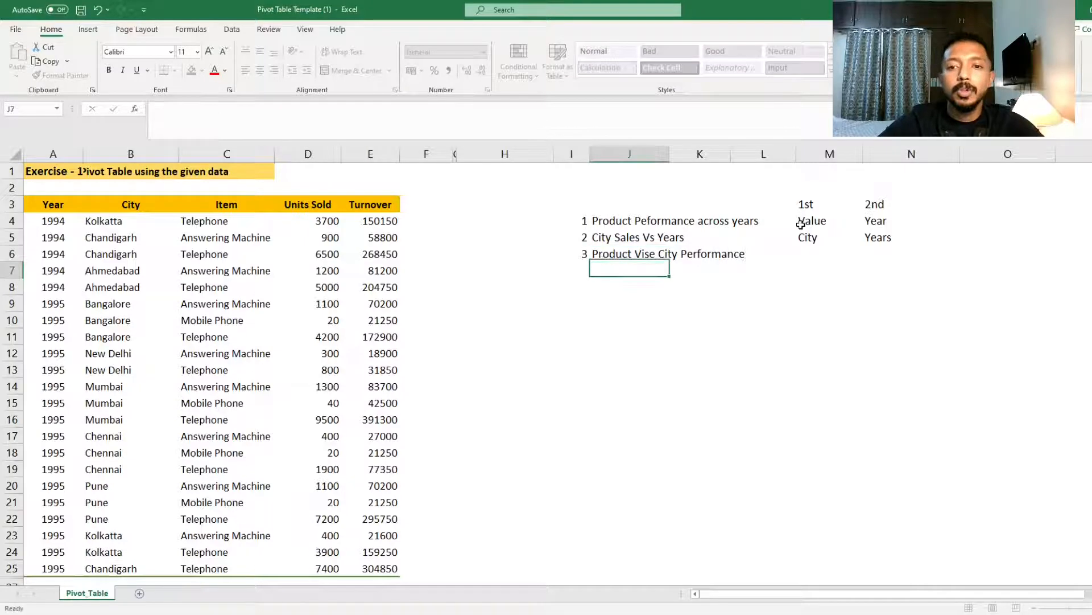
# Fill in the third analysis row with "City" in M6 and "Years" in N6
pyautogui.press('Up')
pyautogui.press('Right')
pyautogui.press('Right')
pyautogui.press('Right')
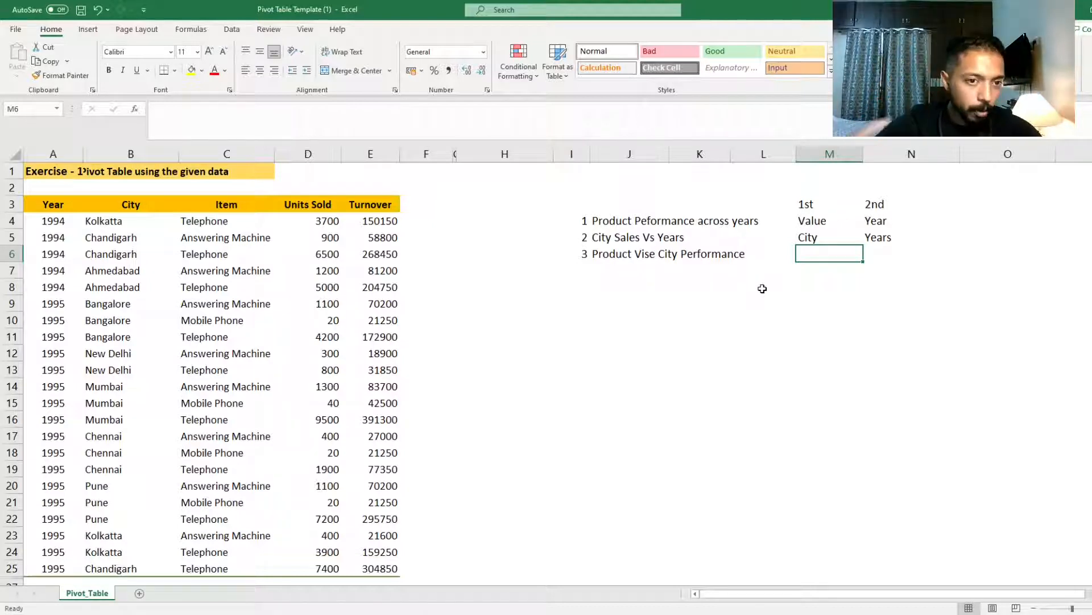
pyautogui.click(208, 269)
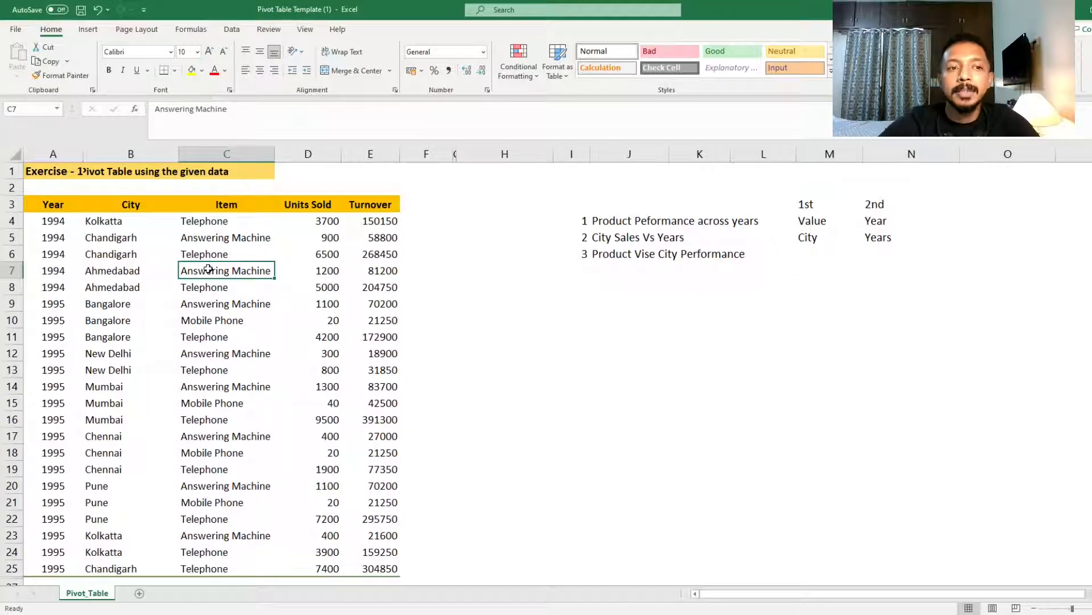
pyautogui.click(809, 255)
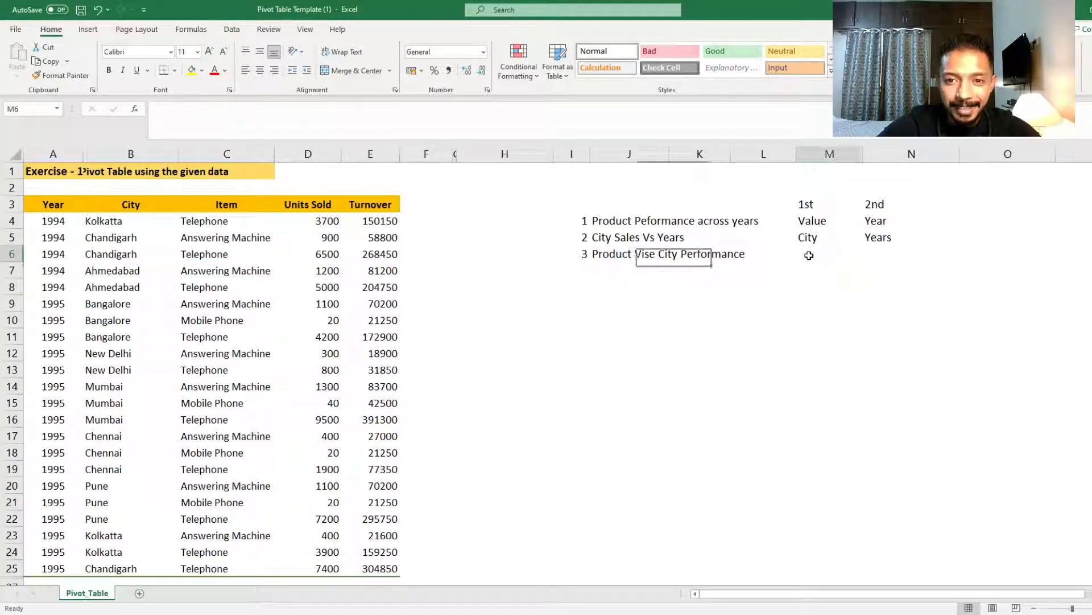
pyautogui.write('City')
pyautogui.press('Return')
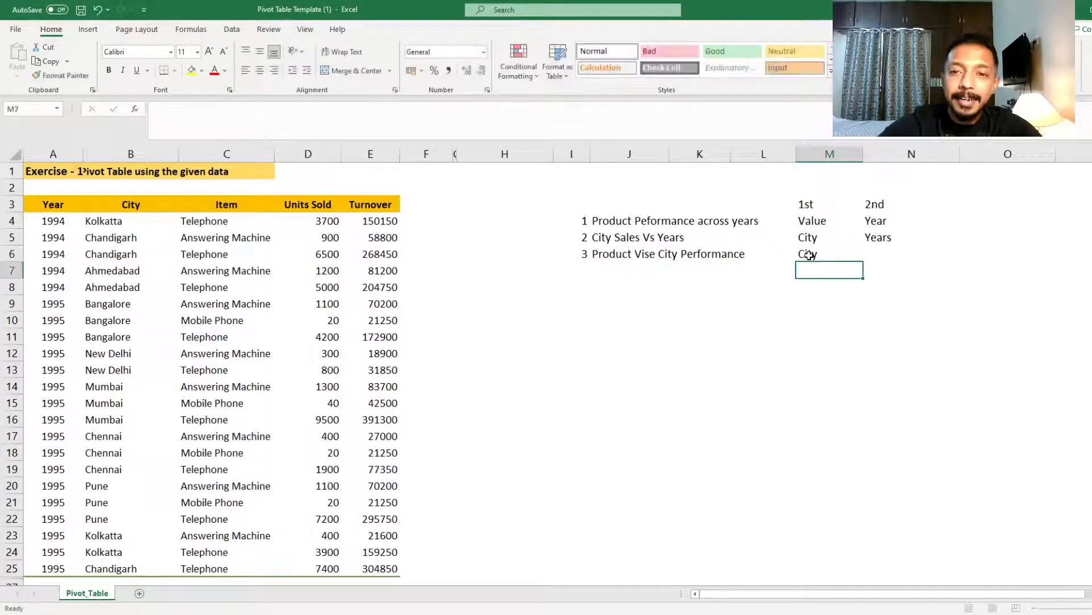
pyautogui.press('Up')
pyautogui.press('Right')
pyautogui.write('Years')
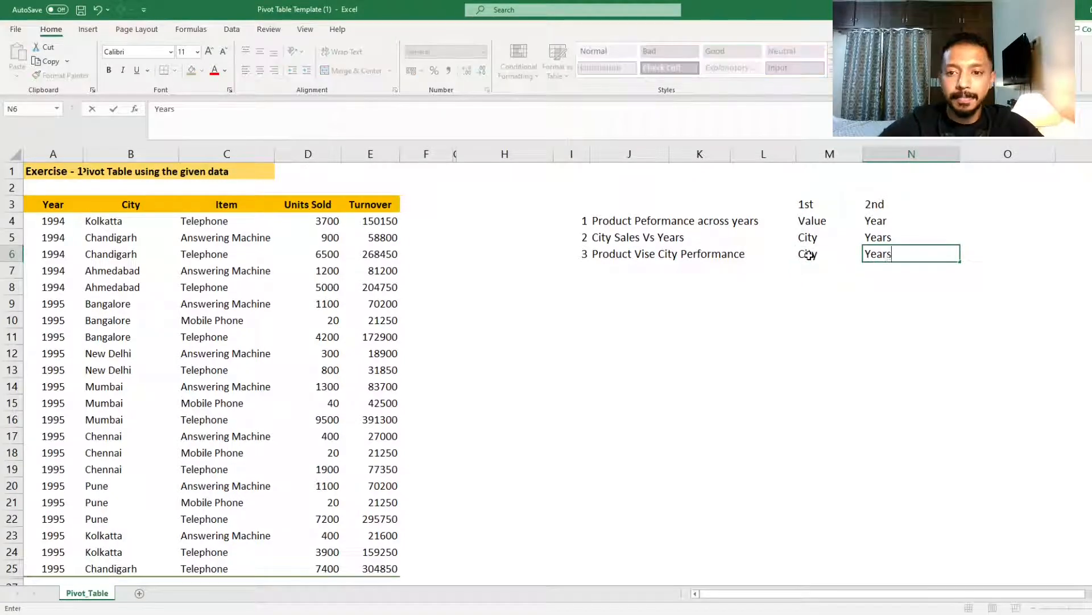
pyautogui.press('Return')
# Add the fourth analysis entry, with number 4 in I7 and the title "Geography Vise Sales Tunrover" in J7
pyautogui.click(586, 271)
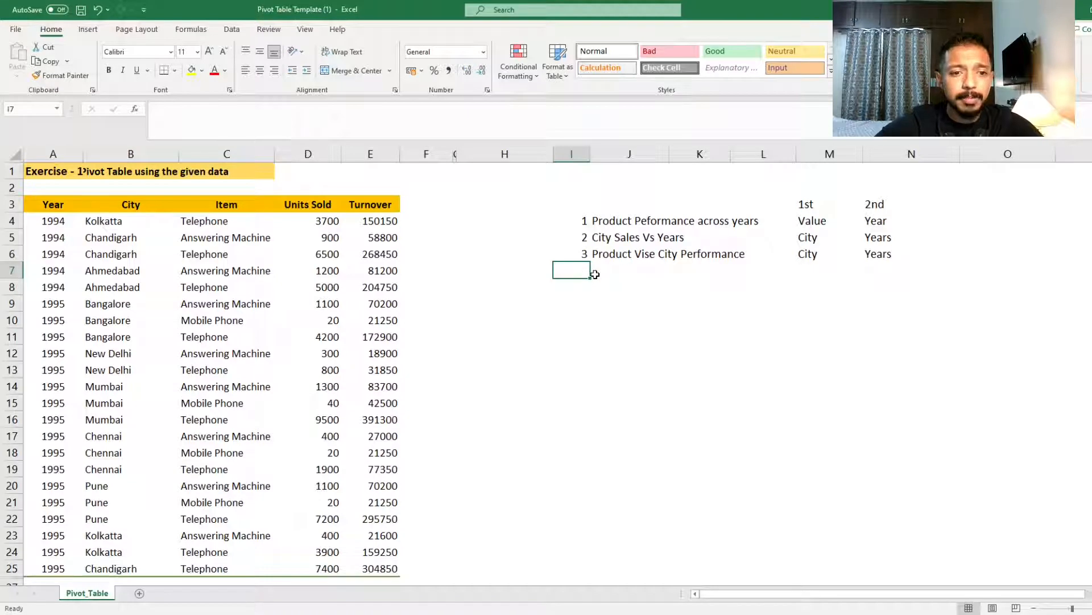
pyautogui.write('4')
pyautogui.press('Tab')
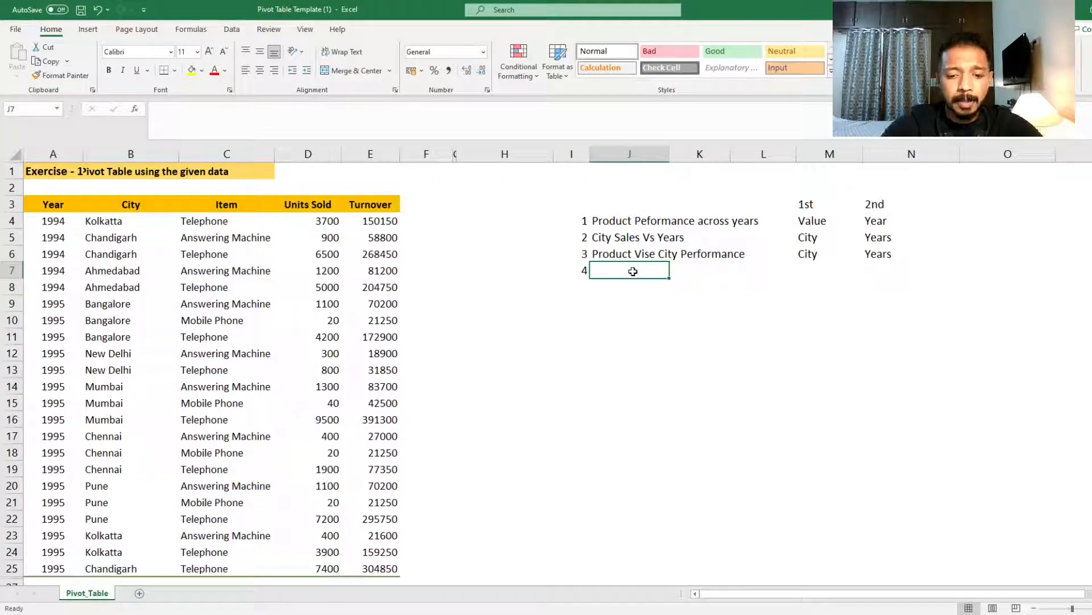
pyautogui.write('Years')
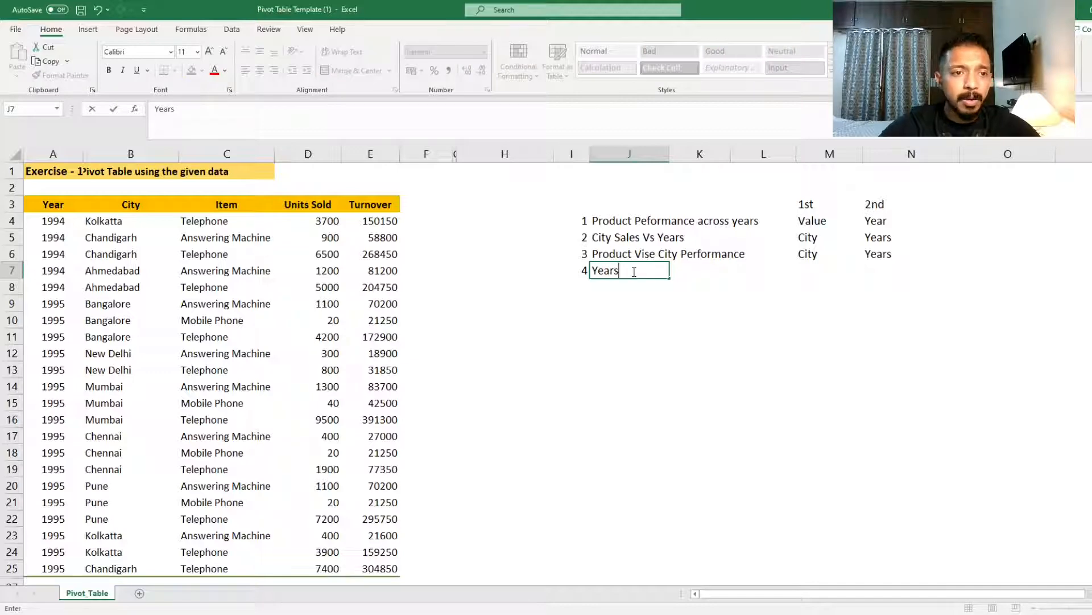
pyautogui.press('Escape')
pyautogui.write('Ge')
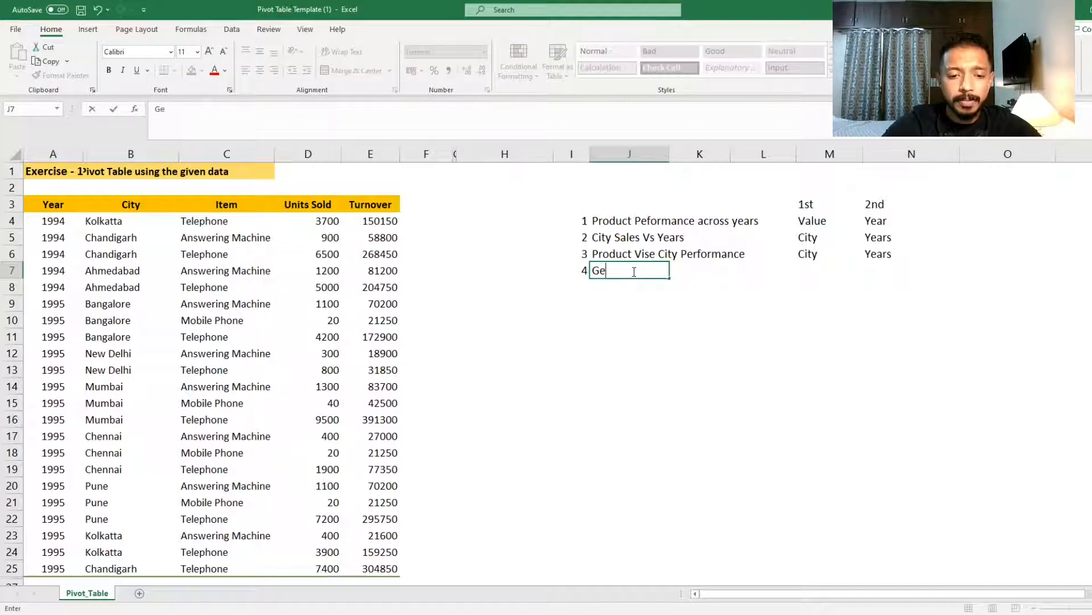
pyautogui.write('ogra')
pyautogui.press('BackSpace')
pyautogui.press('BackSpace')
pyautogui.press('BackSpace')
pyautogui.press('BackSpace')
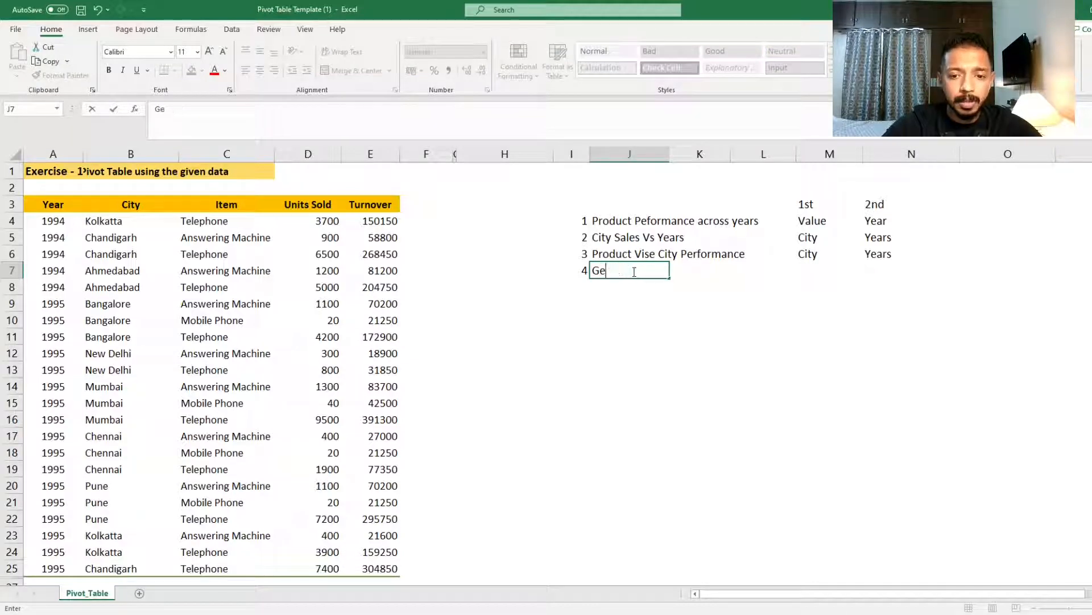
pyautogui.write('ography')
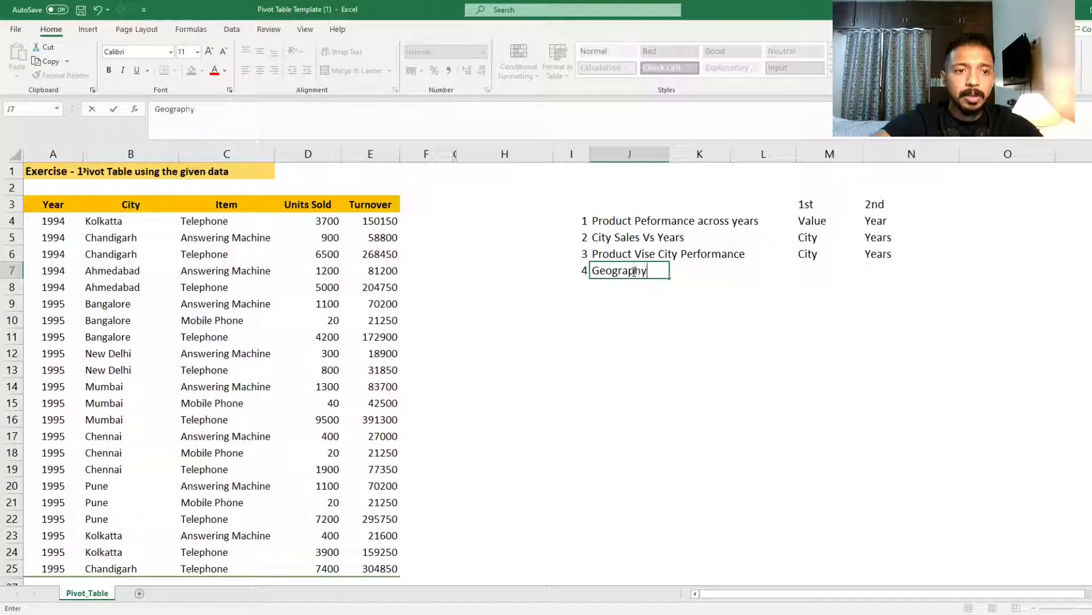
pyautogui.write(' Vise')
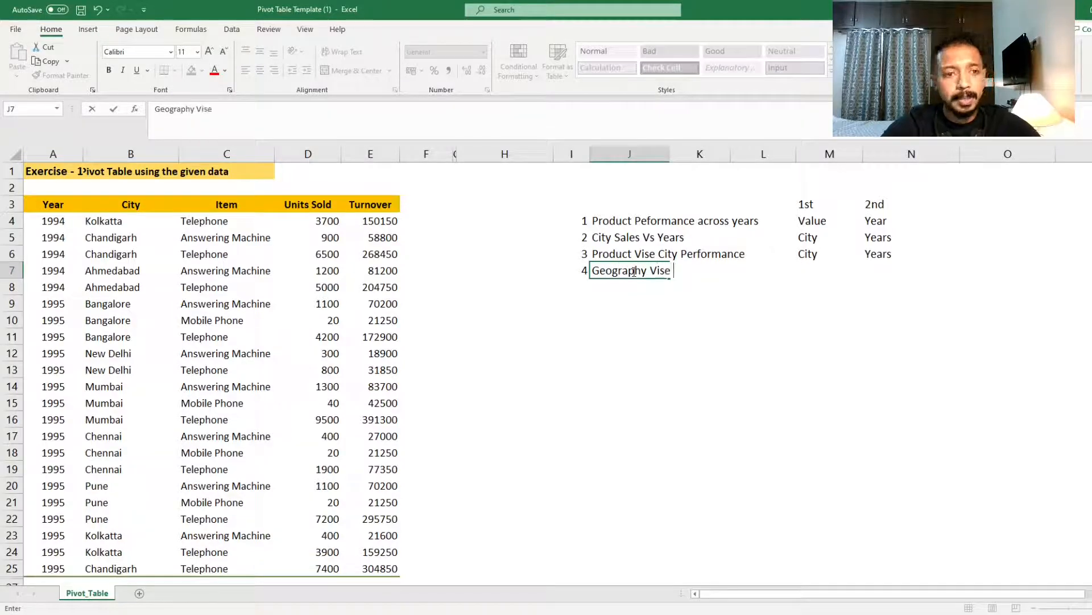
pyautogui.write(' Product ')
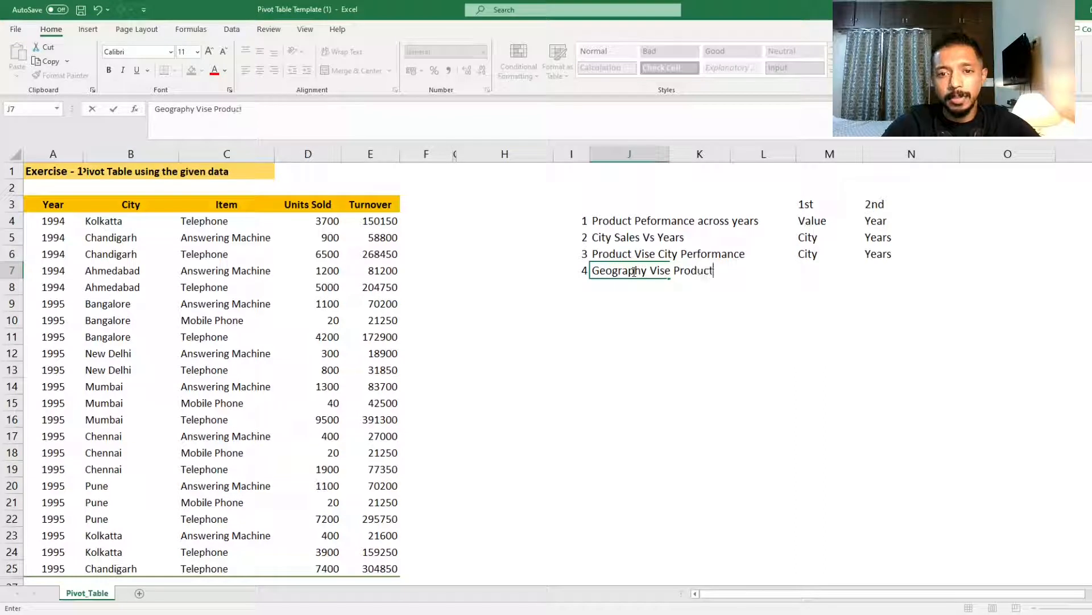
pyautogui.write('p')
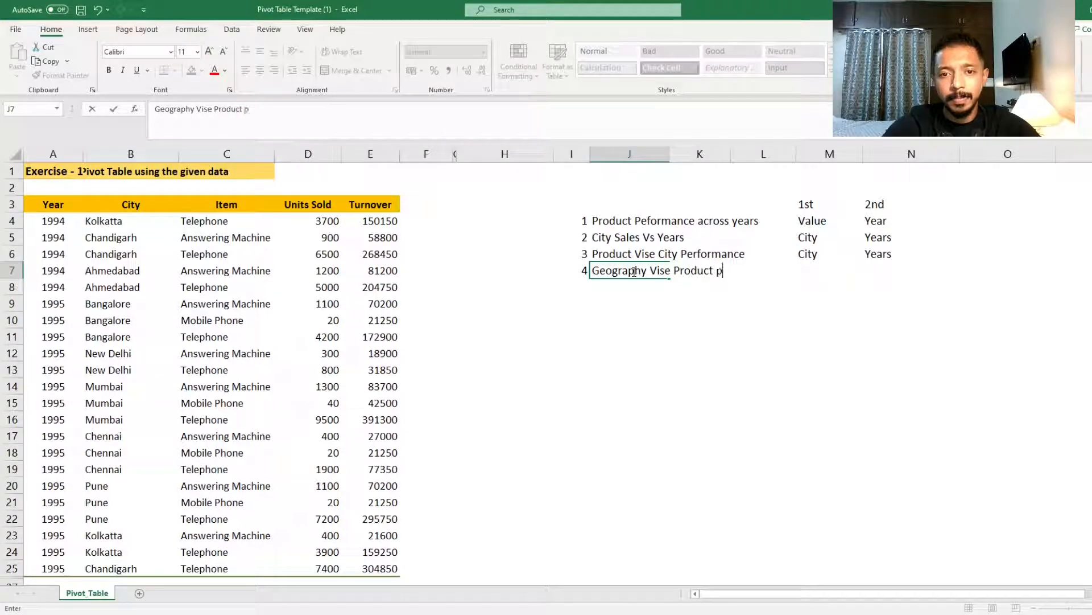
pyautogui.press('BackSpace')
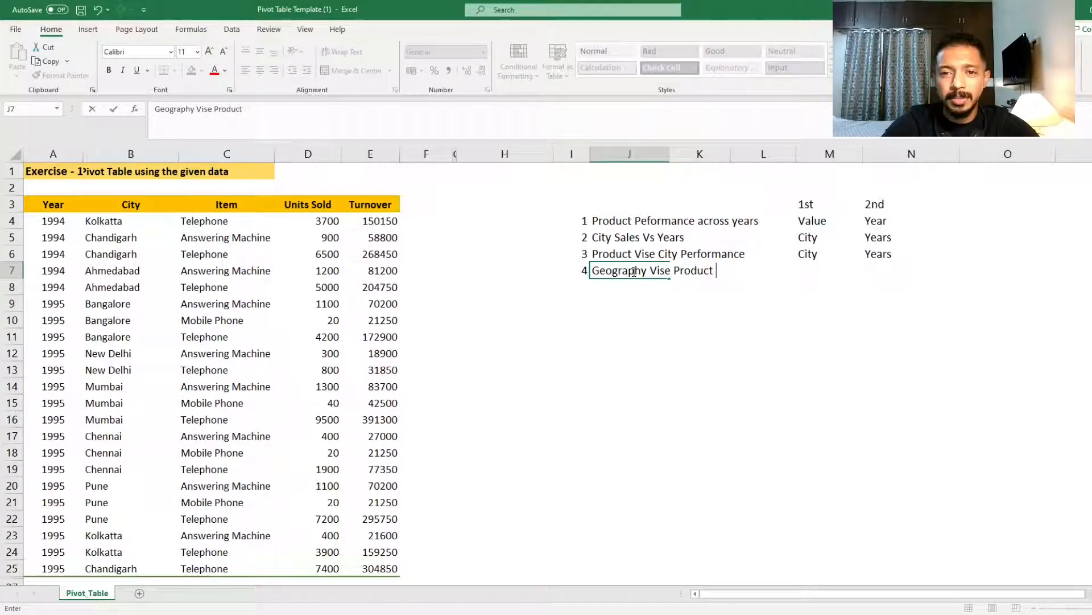
pyautogui.press('BackSpace')
pyautogui.press('BackSpace')
pyautogui.press('BackSpace')
pyautogui.press('BackSpace')
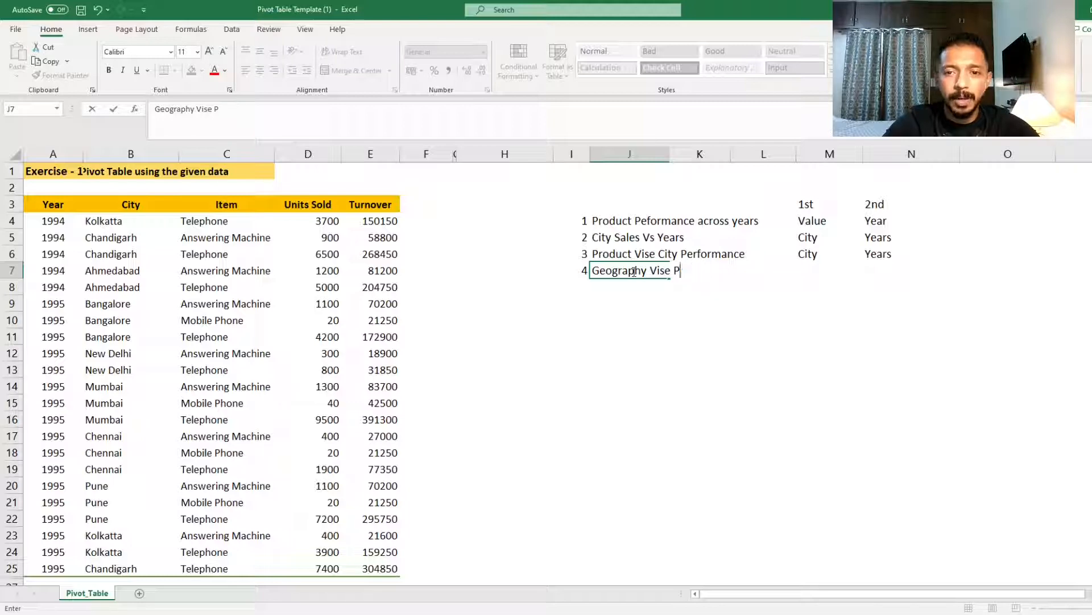
pyautogui.write('S')
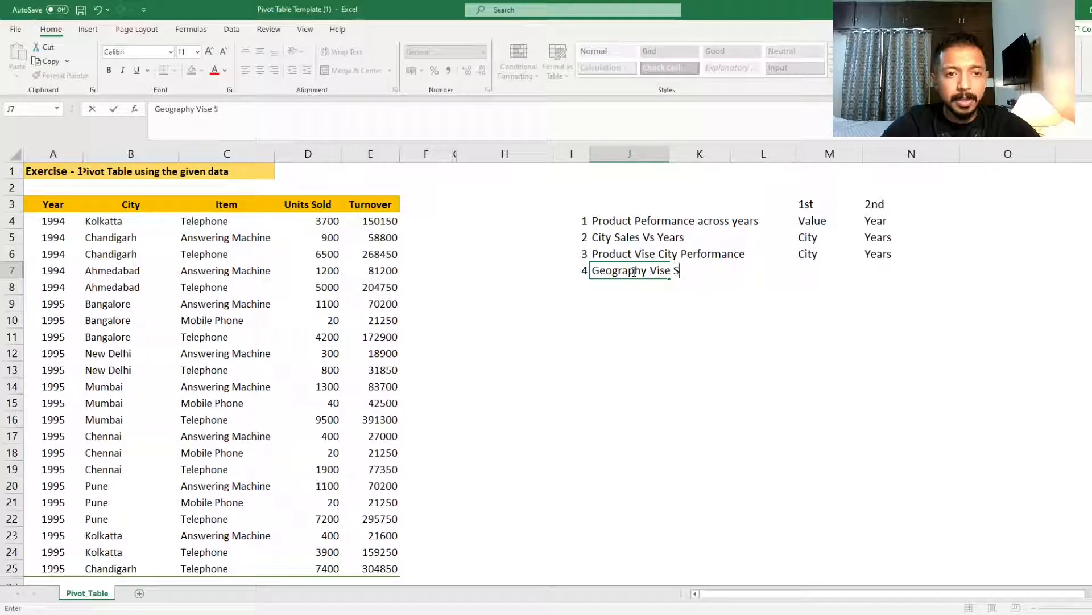
pyautogui.write('ale')
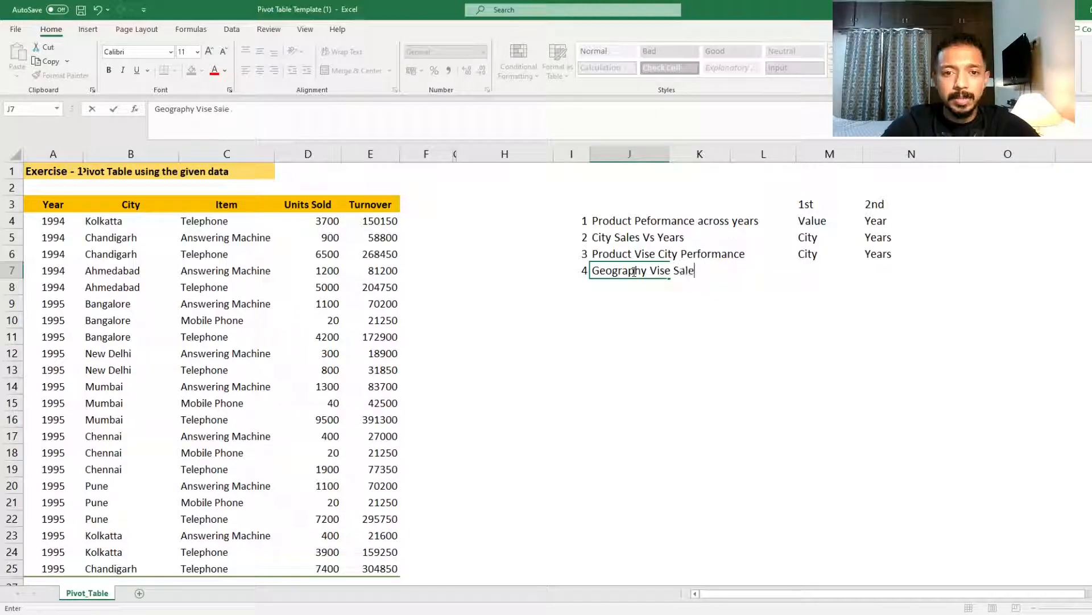
pyautogui.write('s Tunrover')
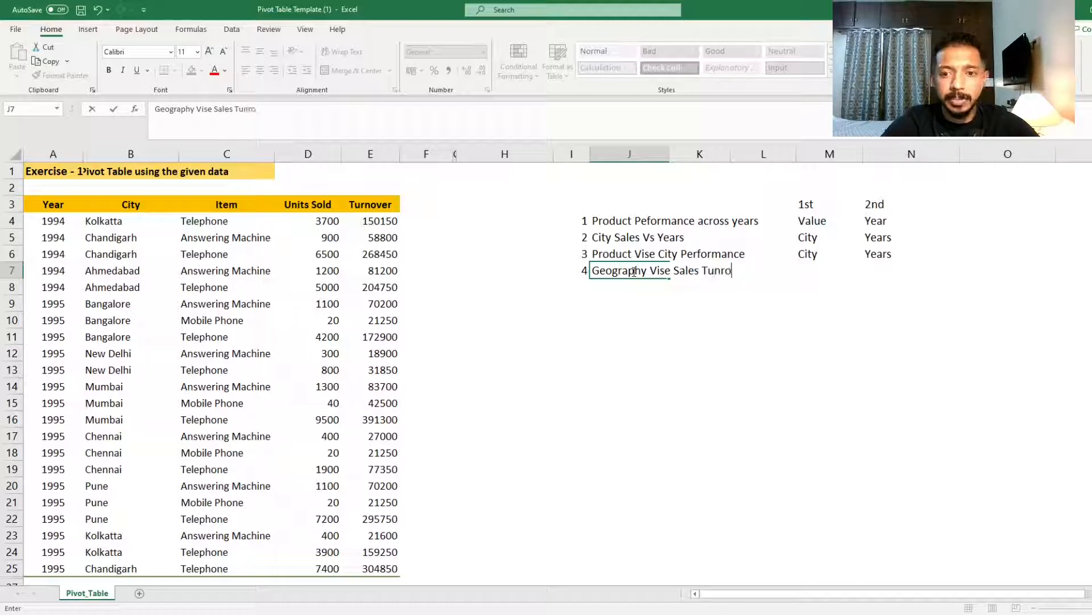
# Fill in the fourth analysis row with "City" in M7 and "Sales" in N7
pyautogui.press('Right')
pyautogui.press('Right')
pyautogui.press('Right')
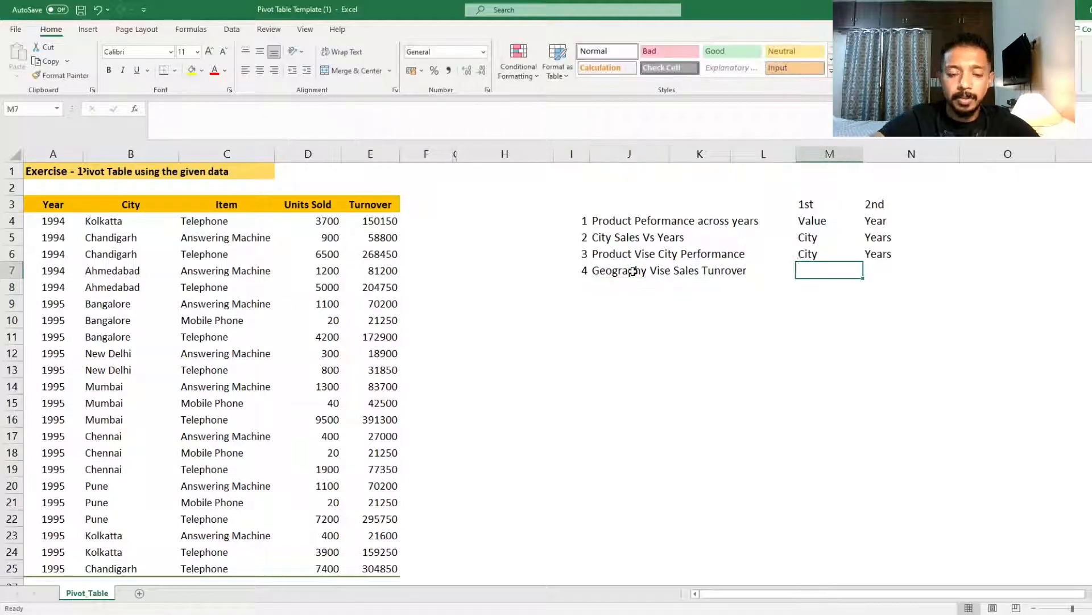
pyautogui.write('City')
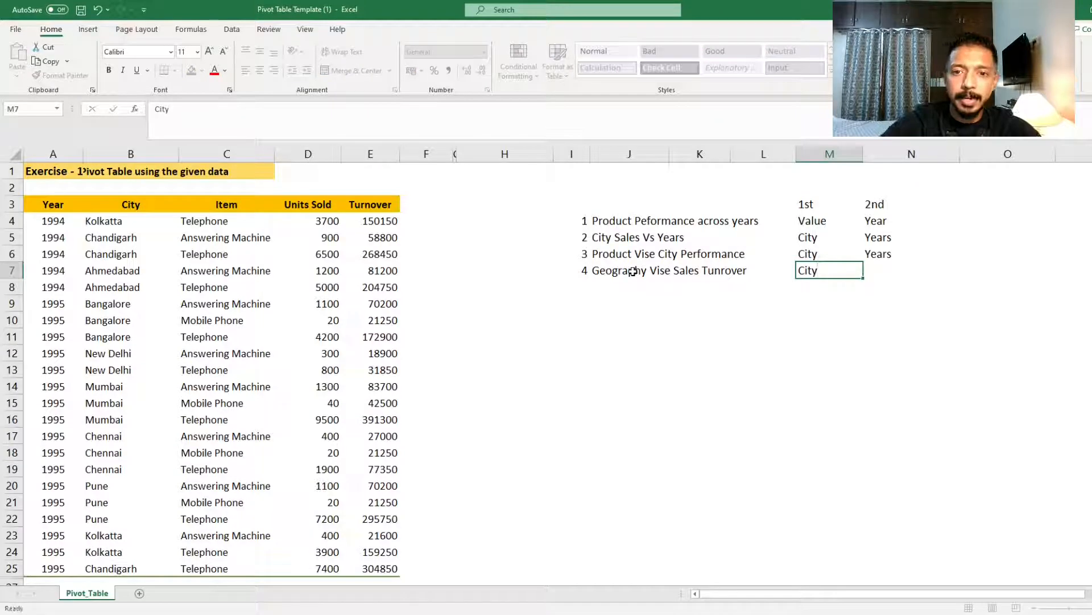
pyautogui.press('Right')
pyautogui.press('Up')
pyautogui.press('Down')
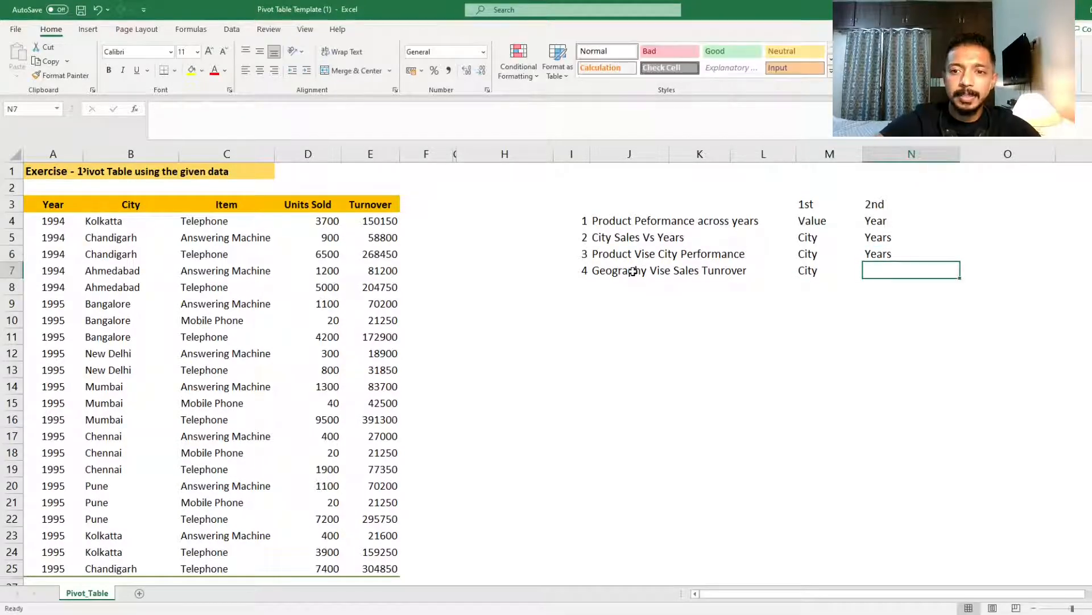
pyautogui.write('Sales')
pyautogui.press('Return')
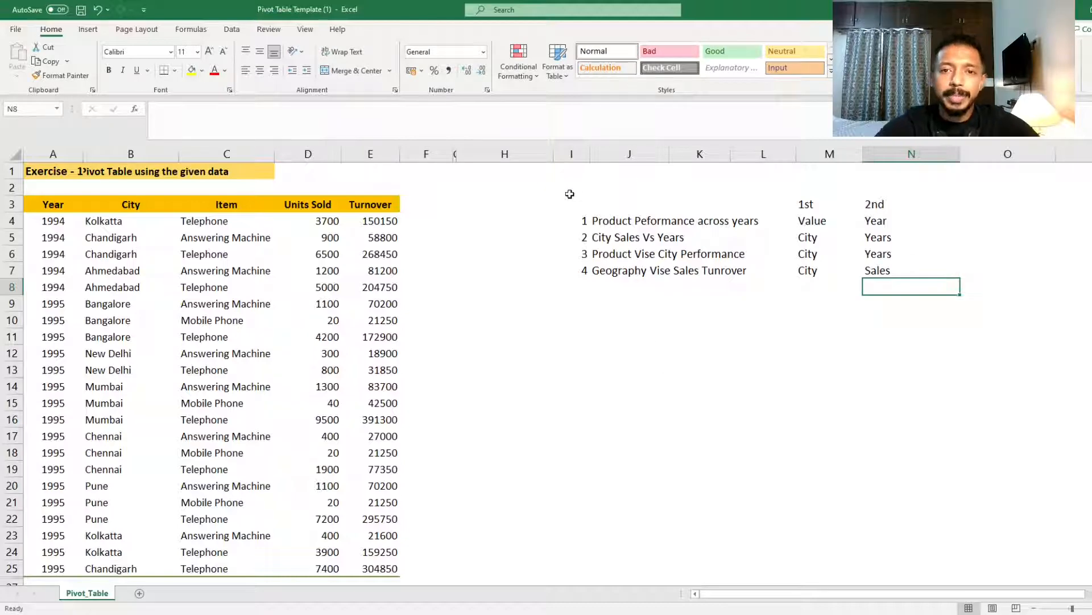
# Apply all borders to the analysis list in the range I2:N8
pyautogui.moveTo(569, 193); pyautogui.dragTo(892, 281)
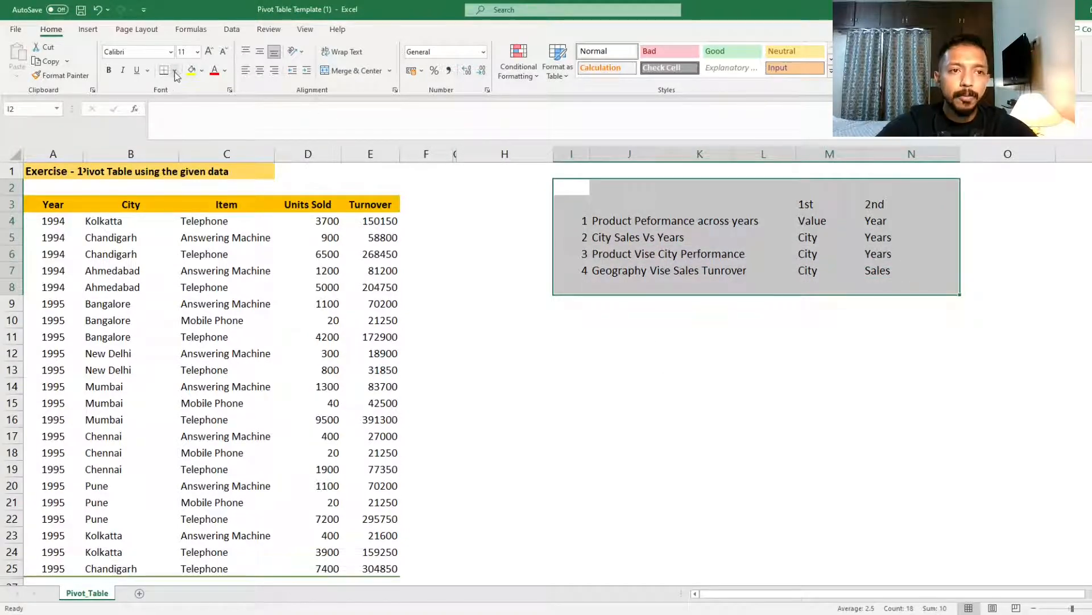
pyautogui.click(200, 182)
pyautogui.click(626, 222)
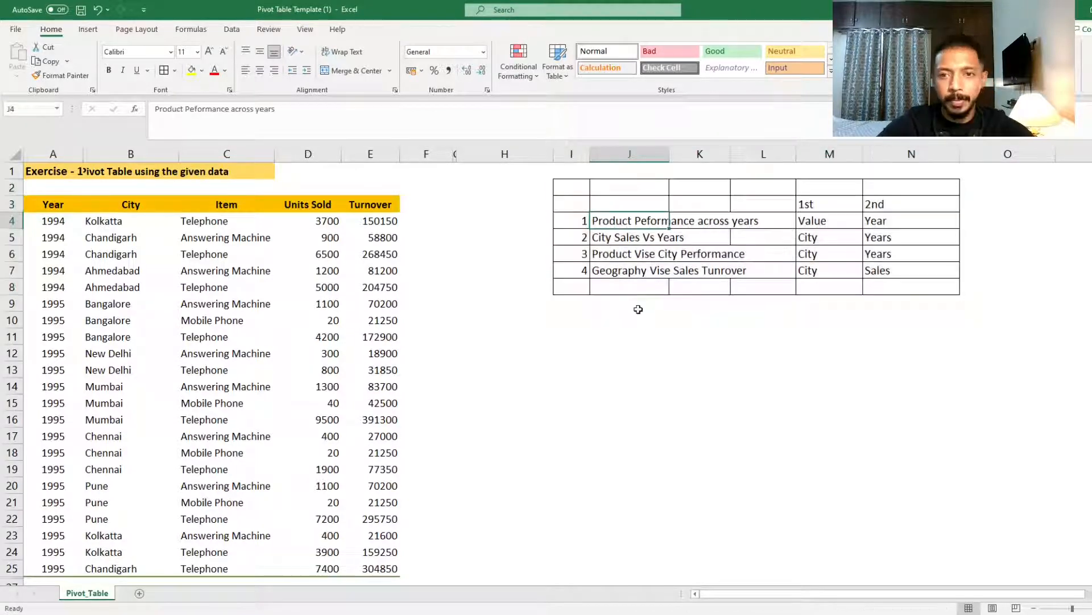
pyautogui.click(638, 307)
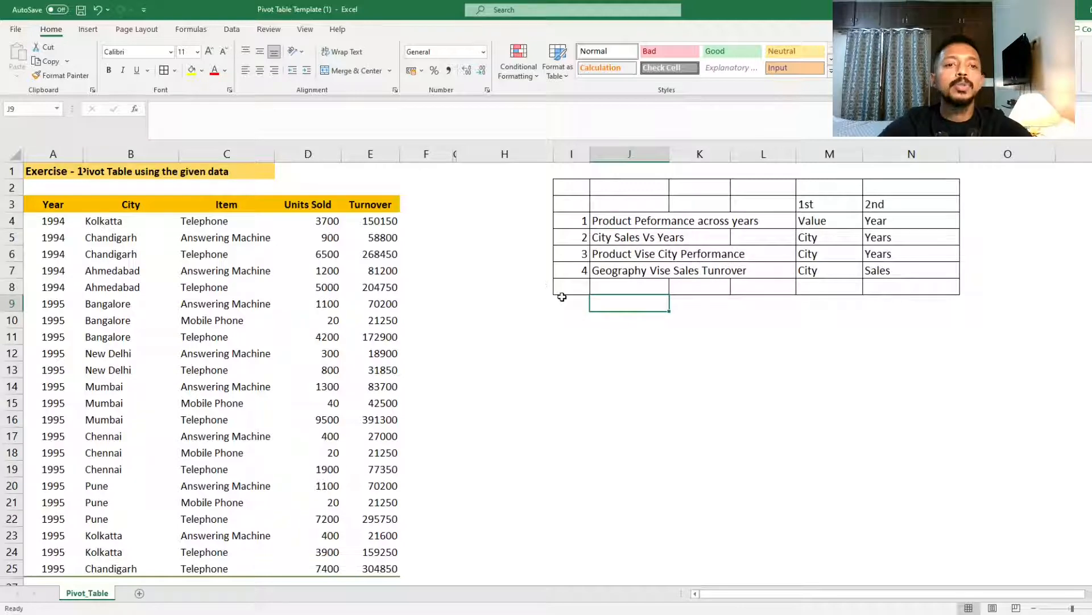
pyautogui.click(571, 353)
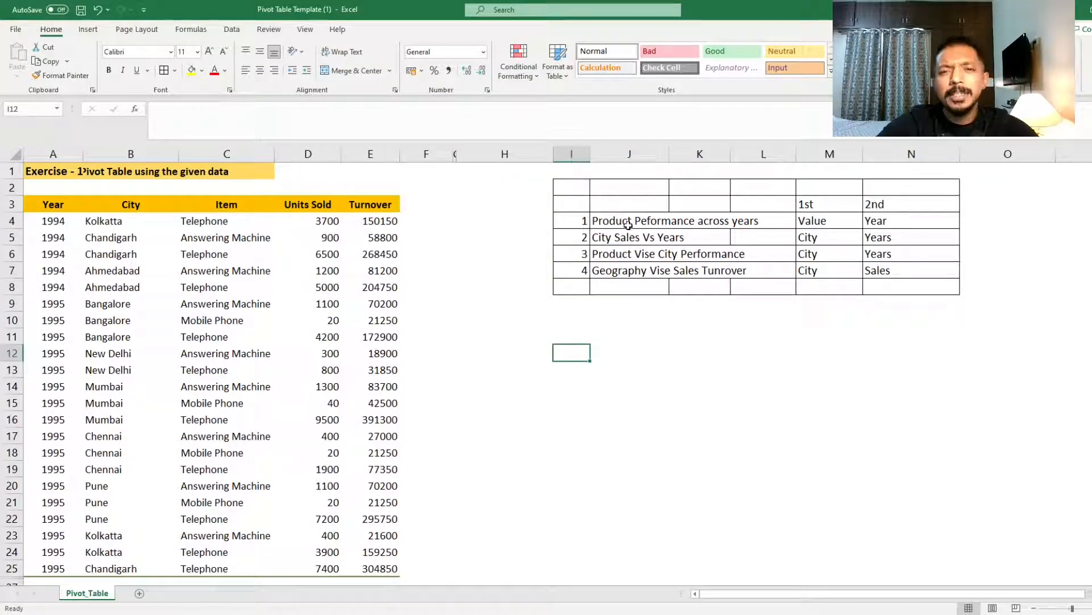
pyautogui.moveTo(628, 222); pyautogui.dragTo(626, 235)
pyautogui.click(583, 321)
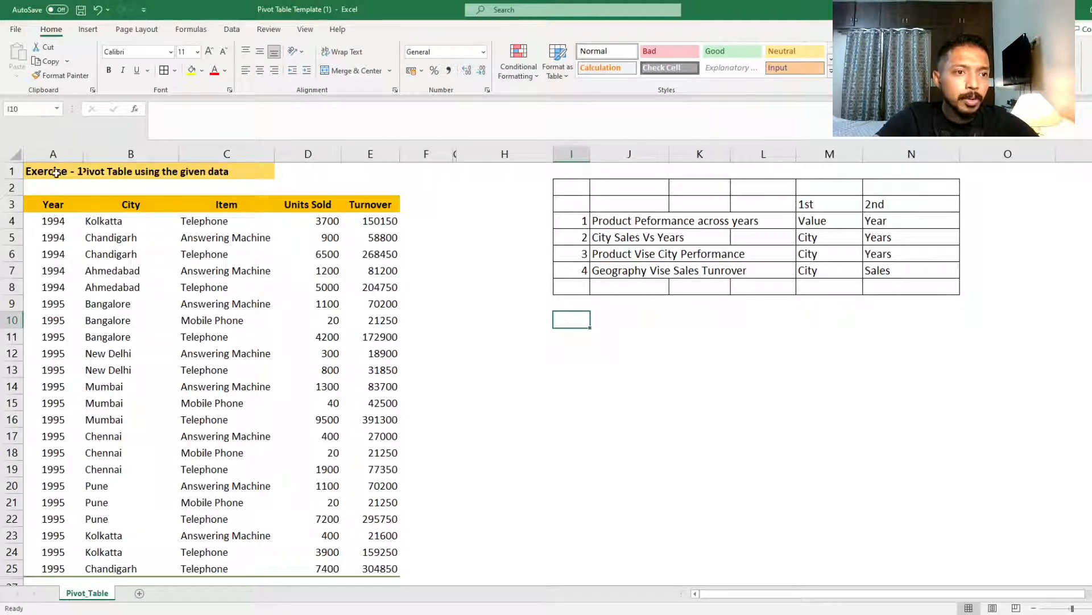
# Create a pivot table on a new worksheet from the sales data in A3:E25
pyautogui.click(50, 204)
pyautogui.hotkey('ctrl', 'shift', 'Right')
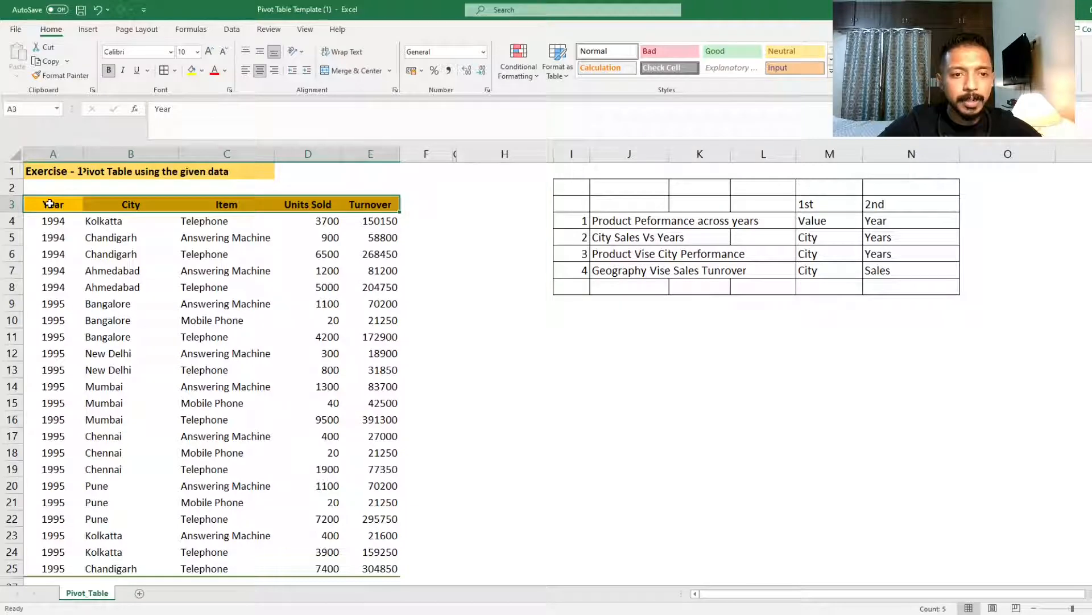
pyautogui.hotkey('ctrl', 'shift', 'Down')
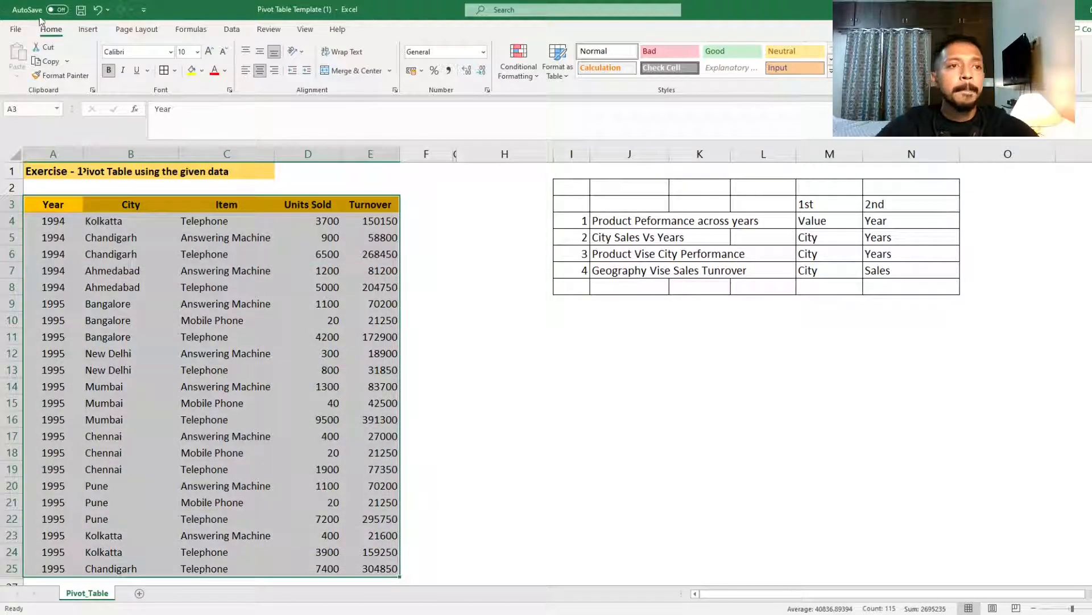
pyautogui.click(88, 29)
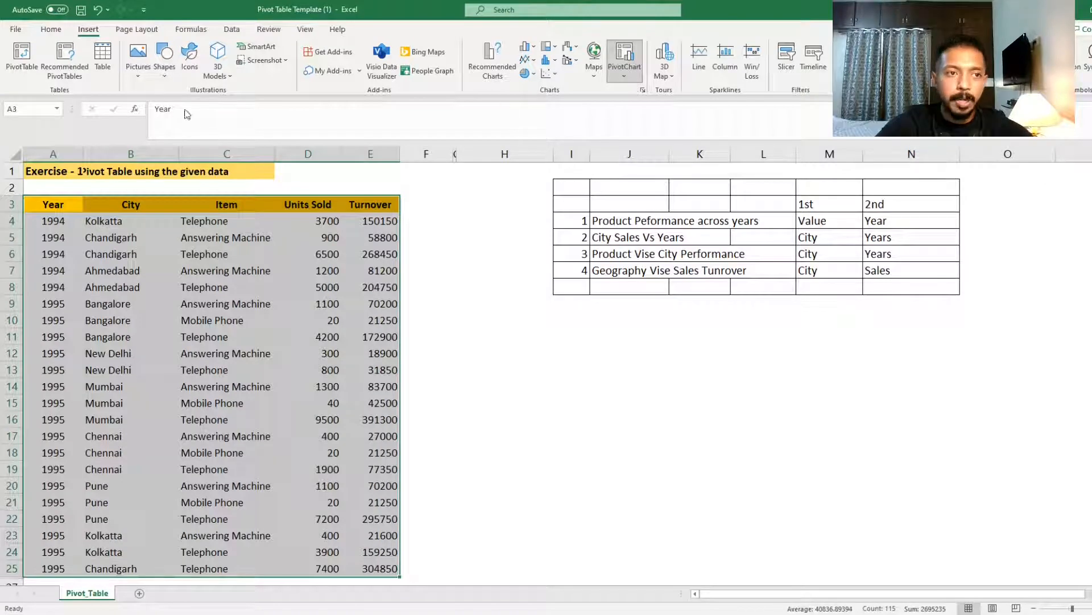
pyautogui.click(21, 67)
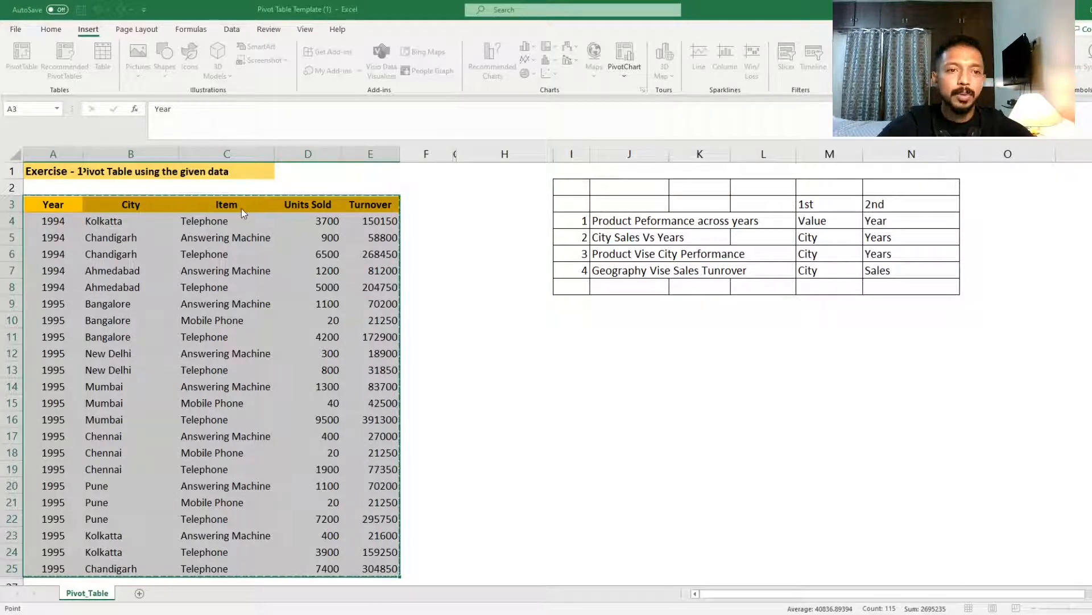
pyautogui.click(380, 274)
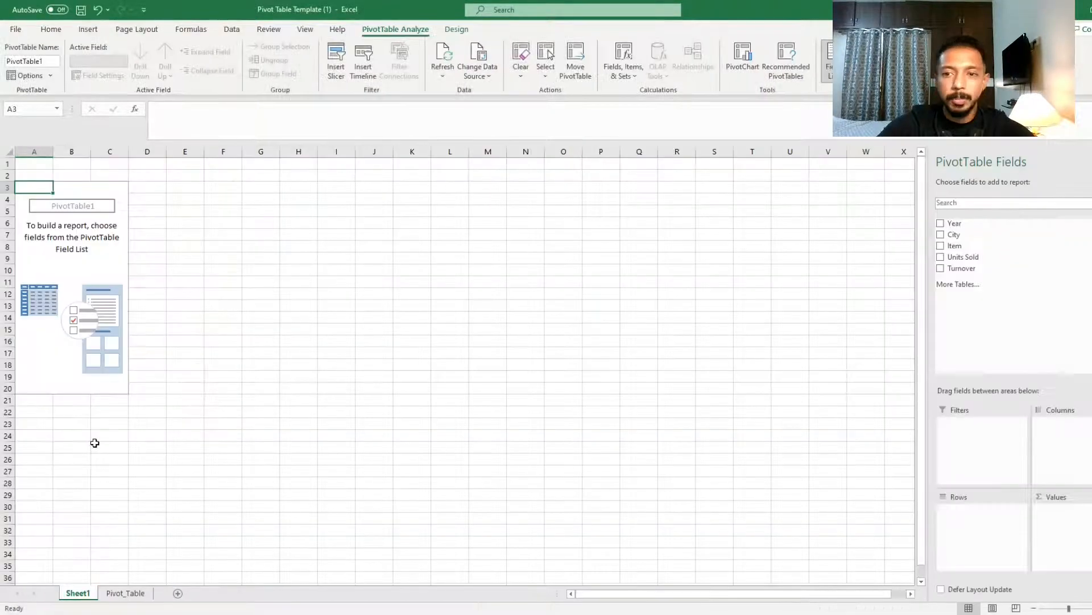
pyautogui.click(134, 590)
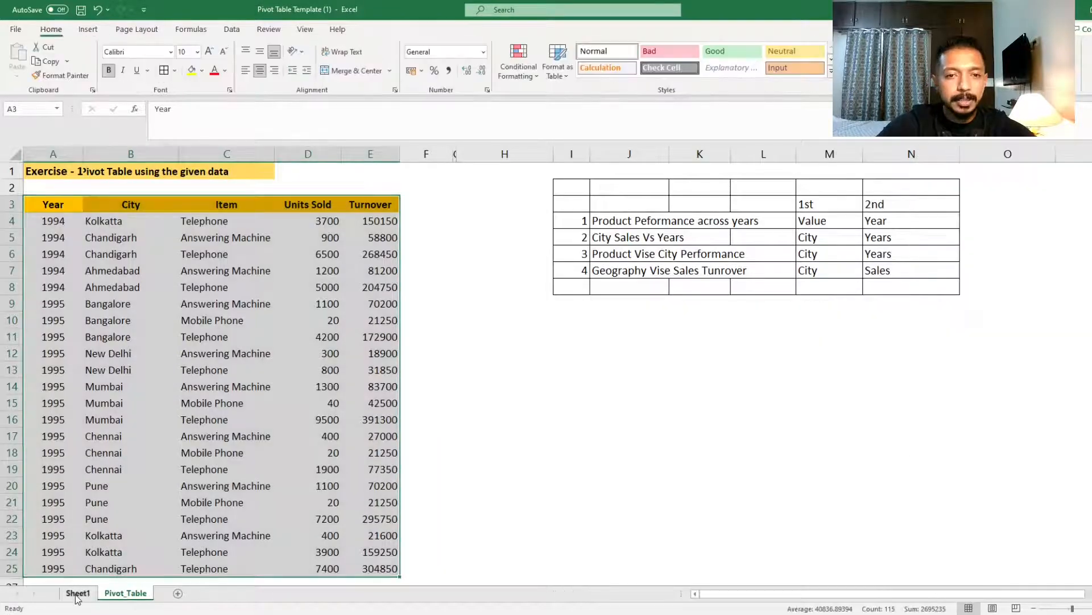
pyautogui.click(78, 592)
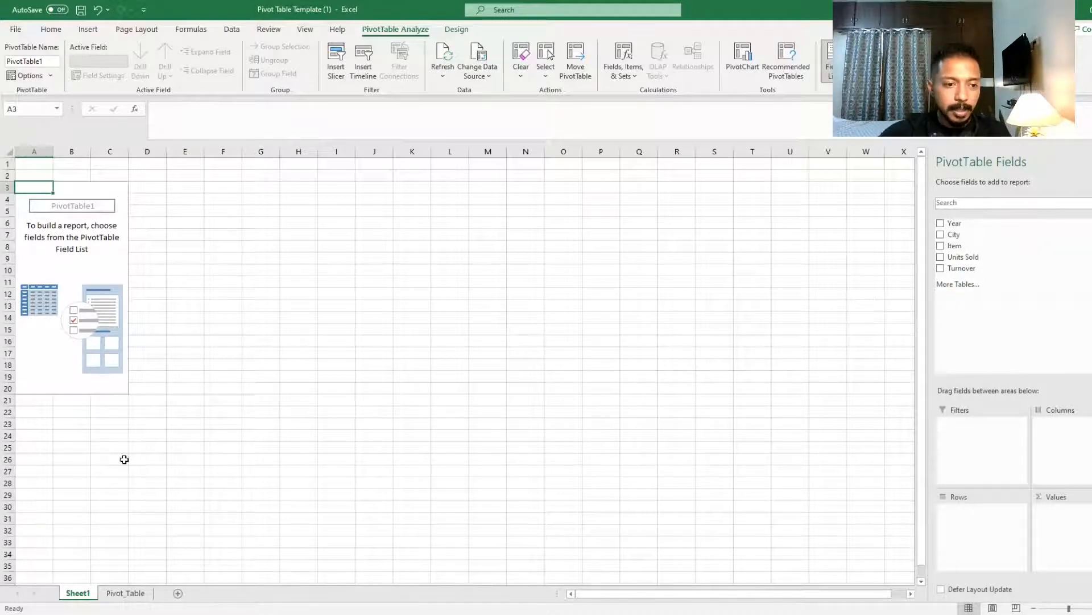
pyautogui.click(127, 592)
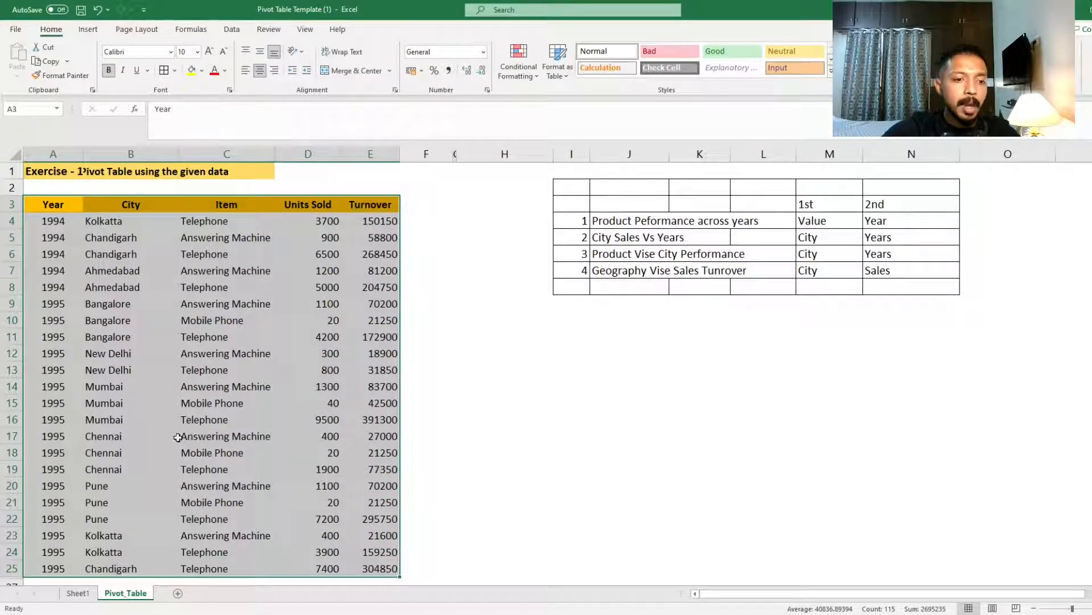
pyautogui.click(80, 593)
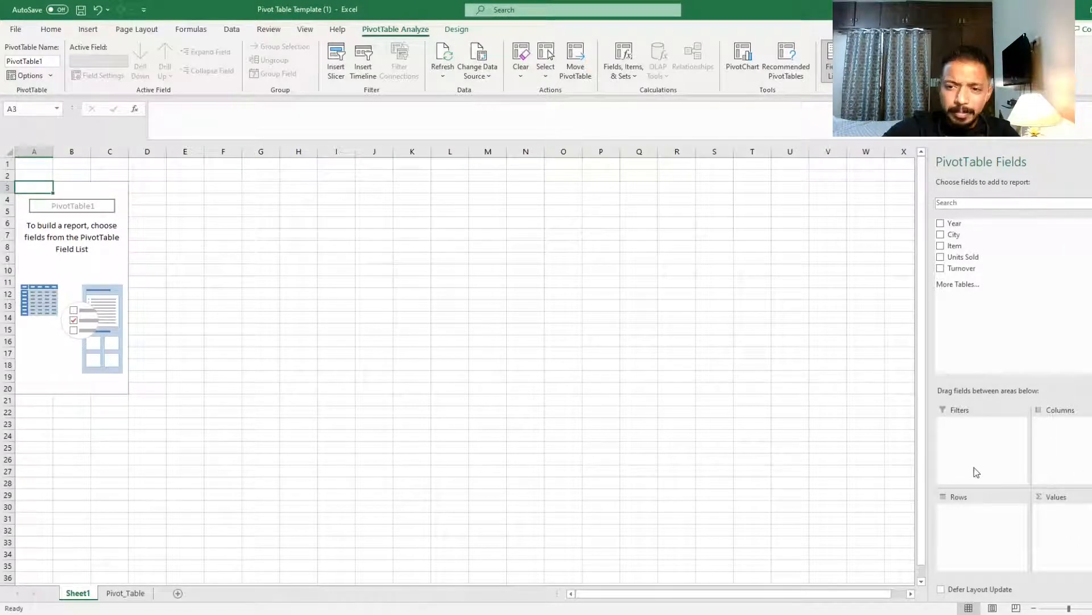
# Add Year as the pivot table's report filter set to 1995 and list Item in the rows
pyautogui.moveTo(971, 228); pyautogui.dragTo(953, 439)
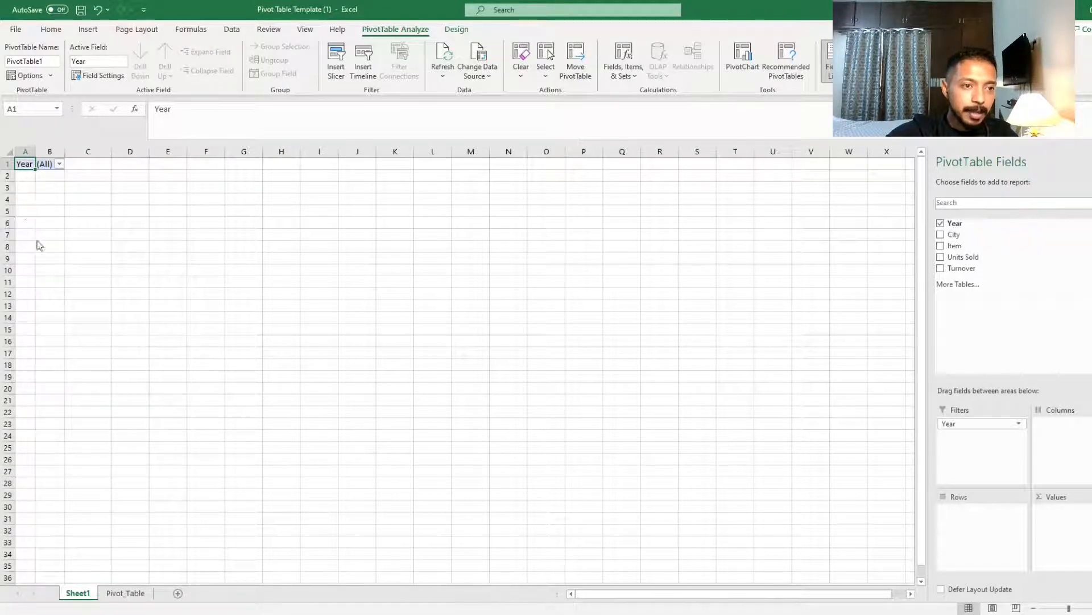
pyautogui.click(74, 313)
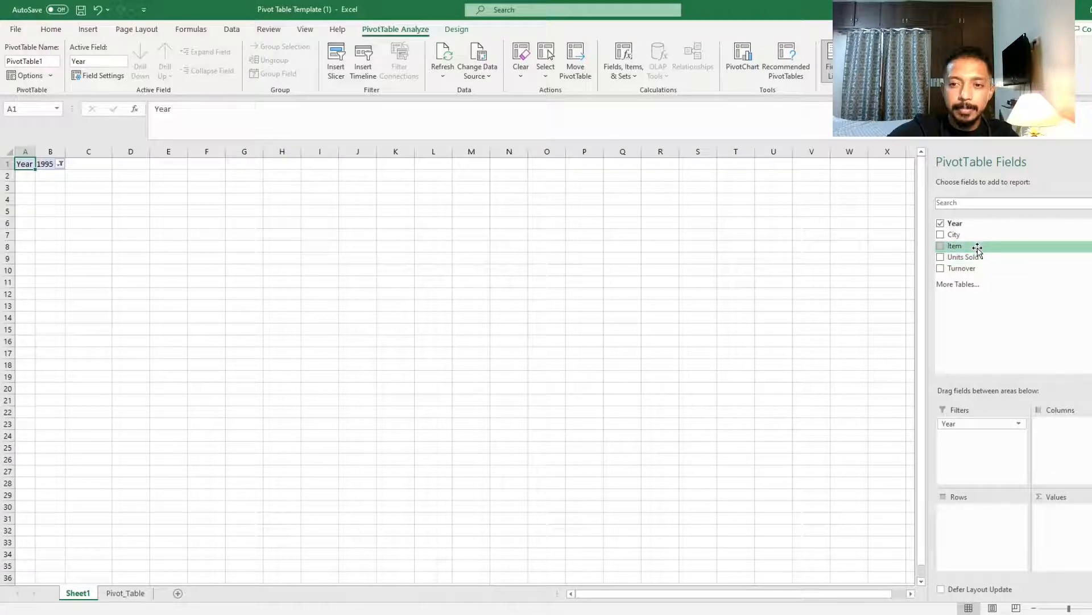
pyautogui.moveTo(977, 248); pyautogui.dragTo(990, 525)
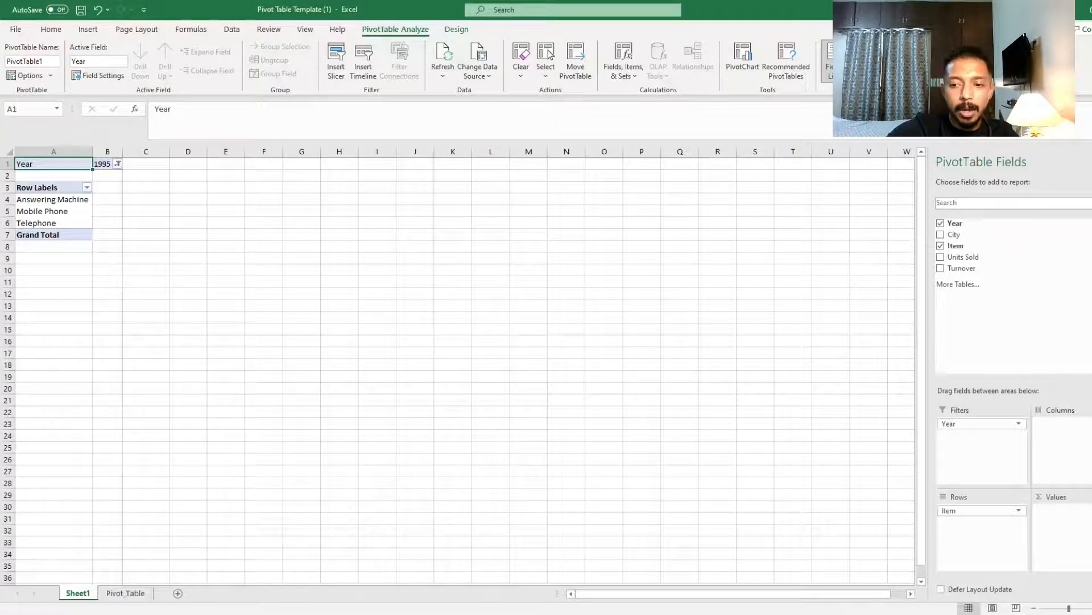
pyautogui.click(1084, 608)
pyautogui.click(1084, 608)
pyautogui.click(1084, 608)
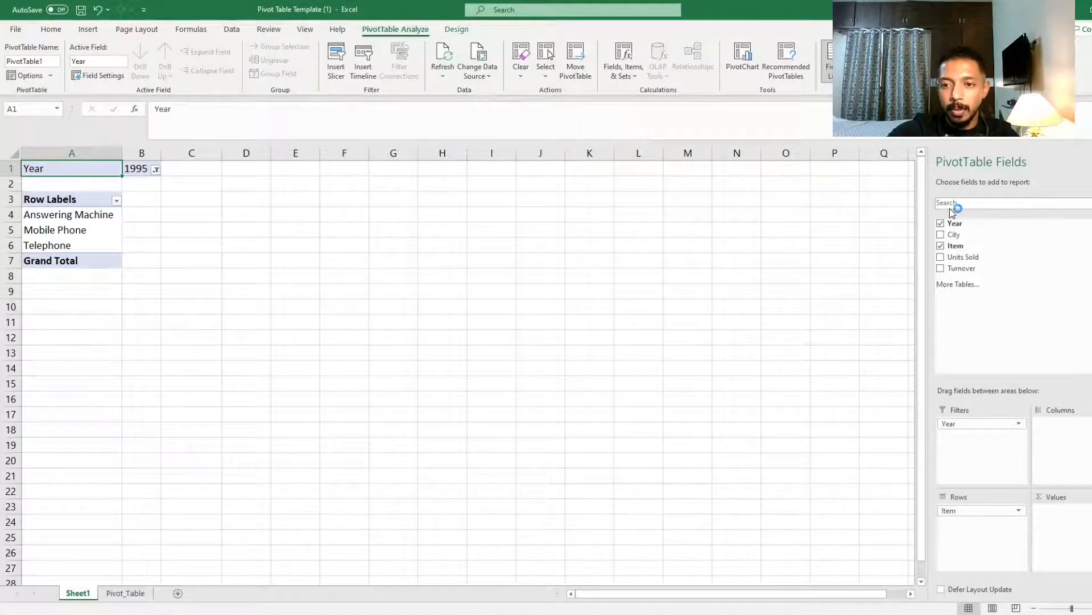
# Lay out the pivot table with City as rows, Item as columns and the sum of Units Sold as values
pyautogui.moveTo(964, 237); pyautogui.dragTo(1069, 424)
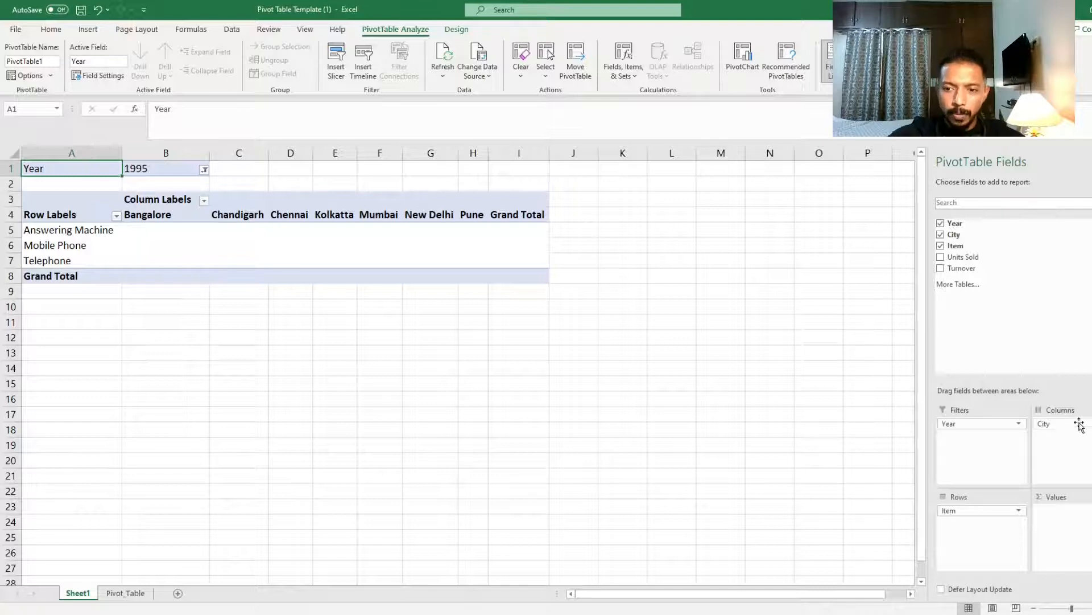
pyautogui.moveTo(1050, 425); pyautogui.dragTo(1075, 447)
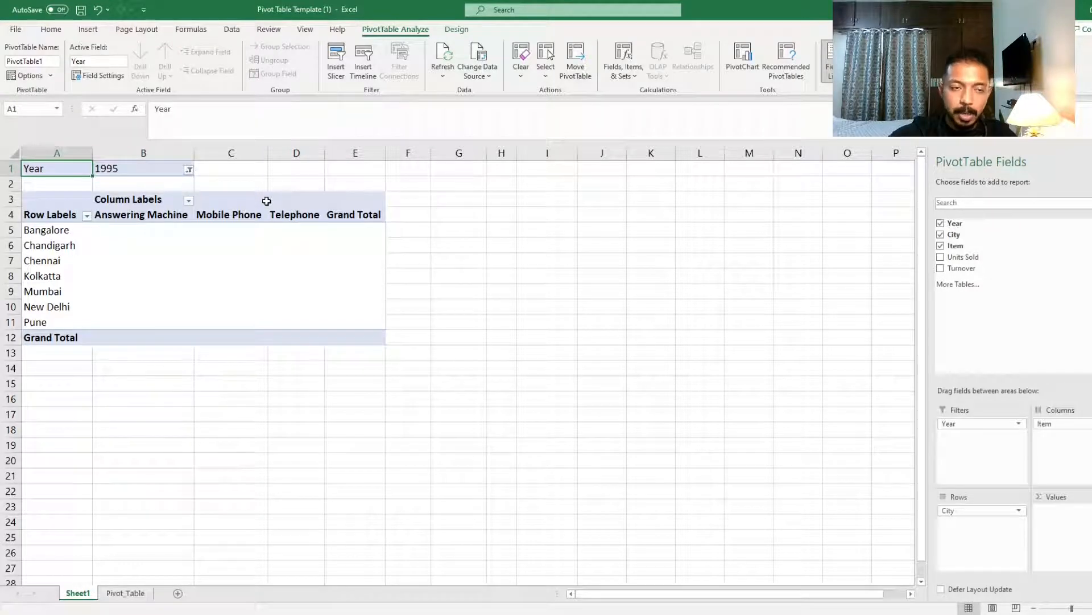
pyautogui.click(250, 242)
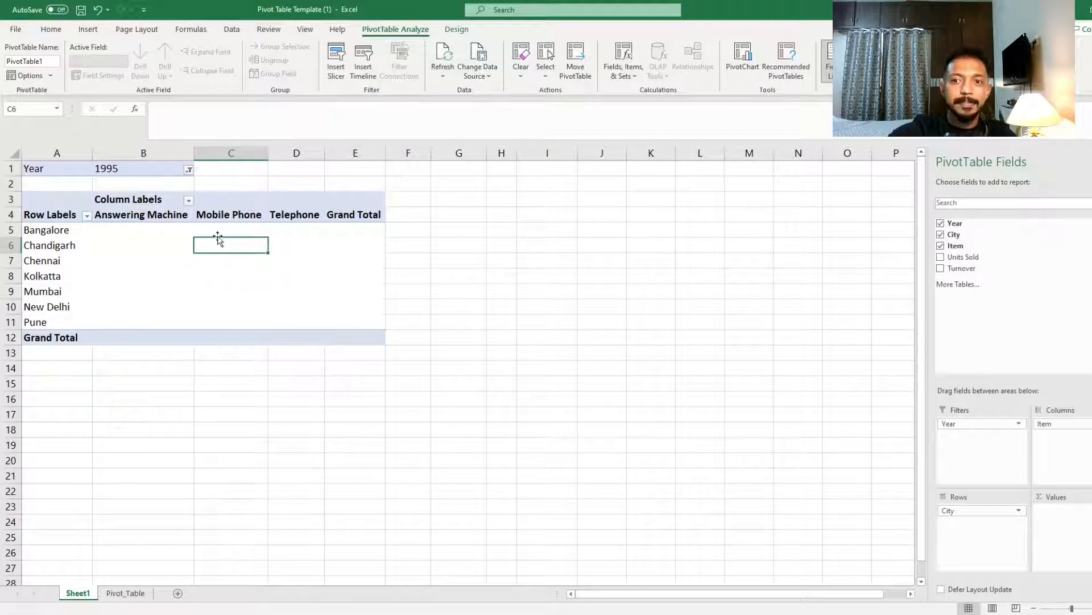
pyautogui.moveTo(100, 230); pyautogui.dragTo(295, 324)
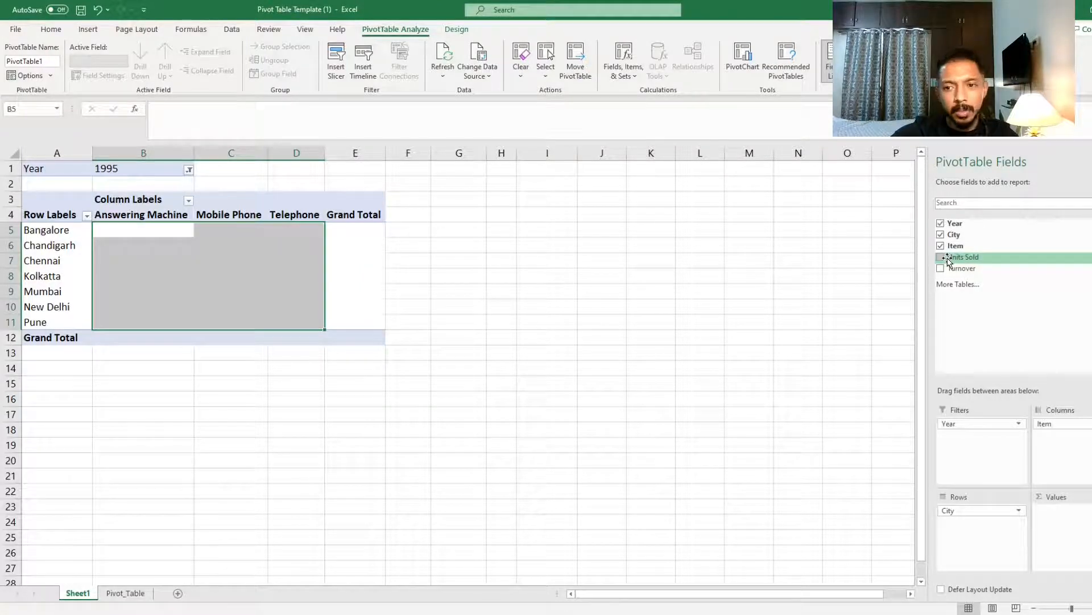
pyautogui.moveTo(948, 260); pyautogui.dragTo(1074, 530)
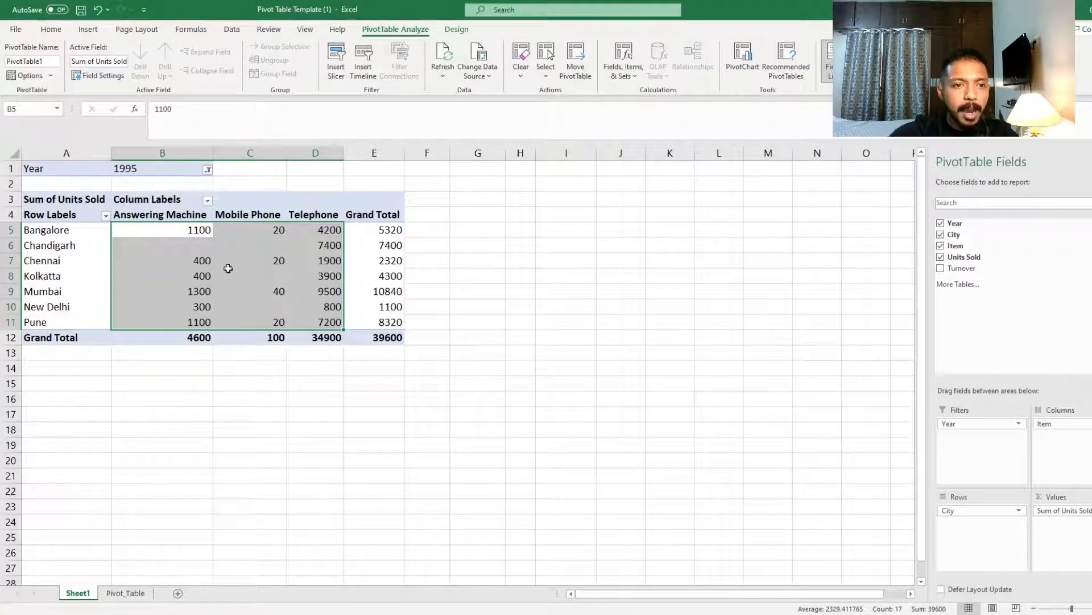
# Examine the 1995 units sold per item for Bangalore, Chandigarh and Mumbai in the pivot table
pyautogui.click(179, 228)
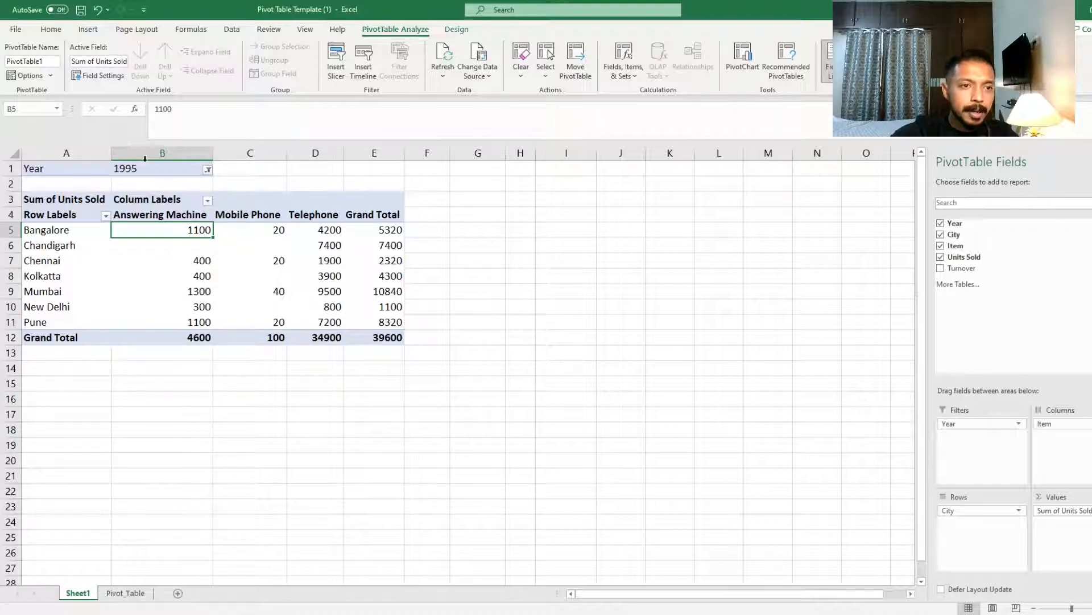
pyautogui.click(174, 248)
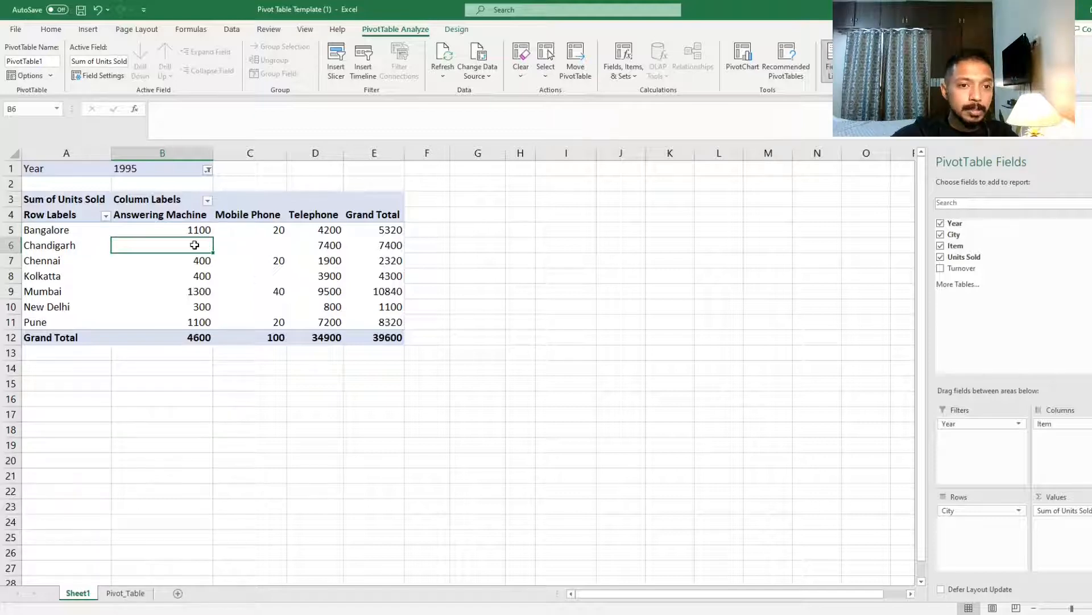
pyautogui.click(271, 250)
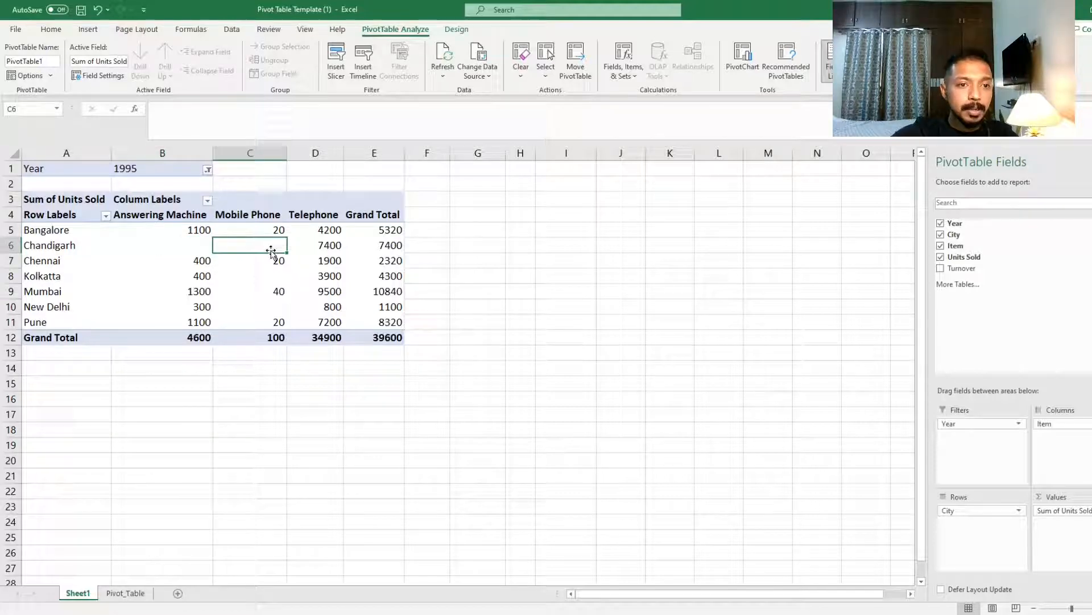
pyautogui.click(333, 244)
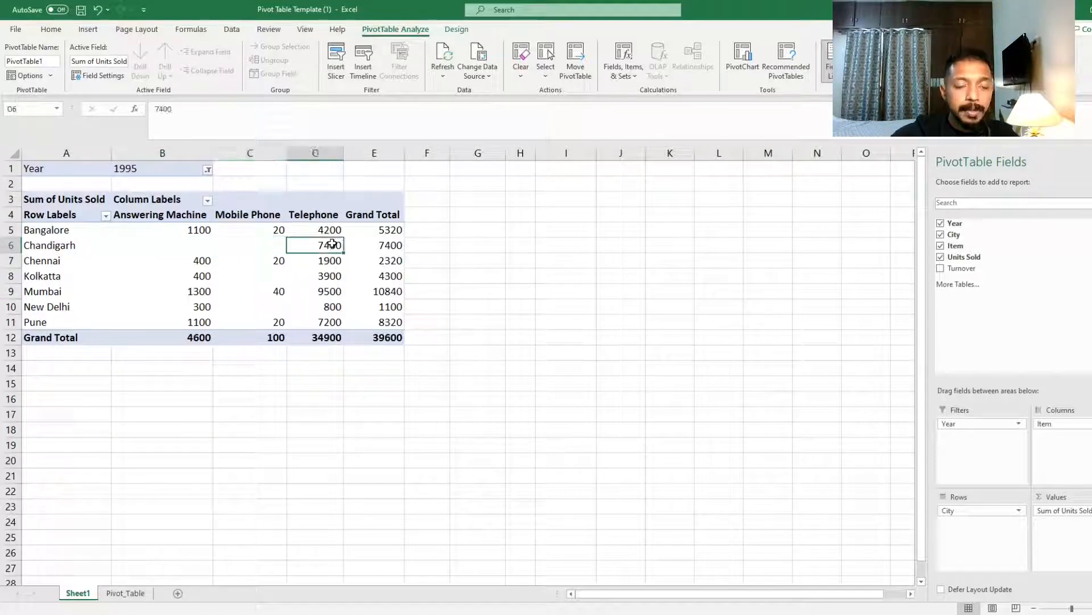
pyautogui.click(50, 247)
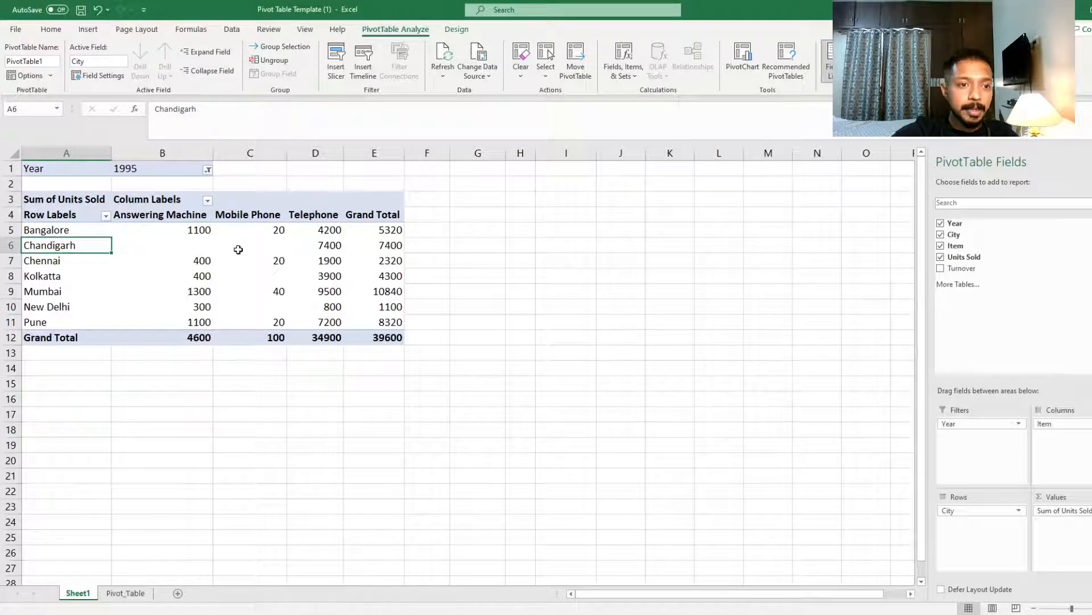
pyautogui.click(152, 291)
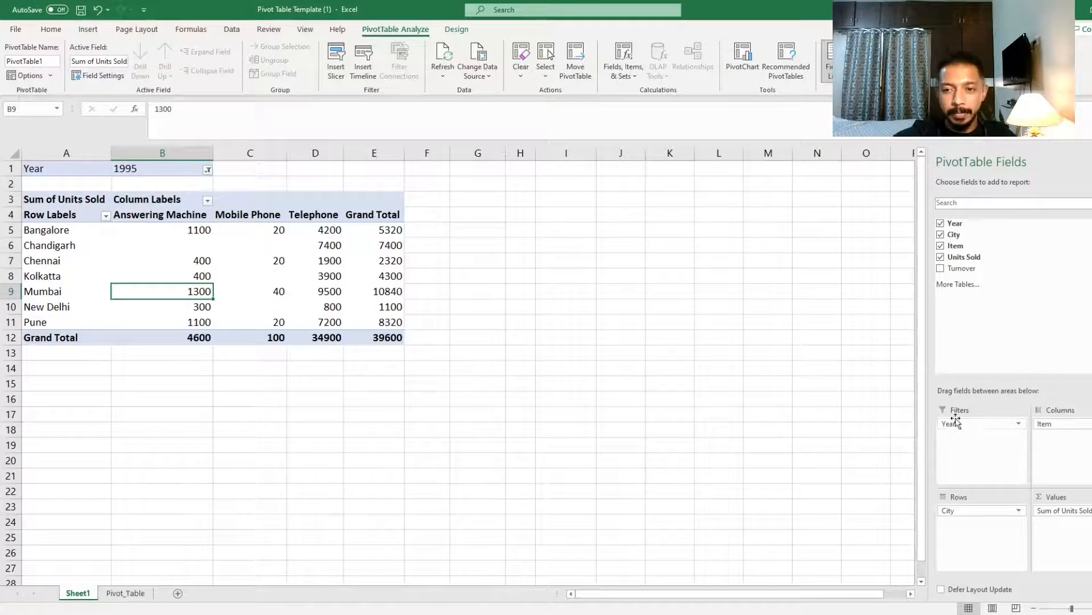
# Clear the 1995 selection and remove the Year filter from the pivot table
pyautogui.moveTo(956, 424); pyautogui.dragTo(967, 249)
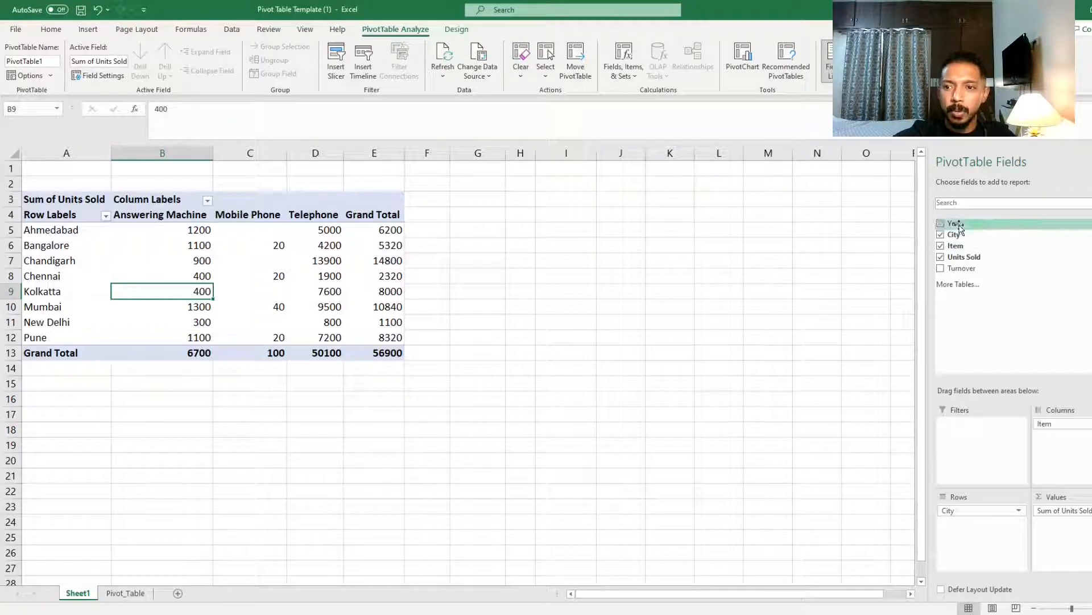
pyautogui.hotkey('ctrl', 'z')
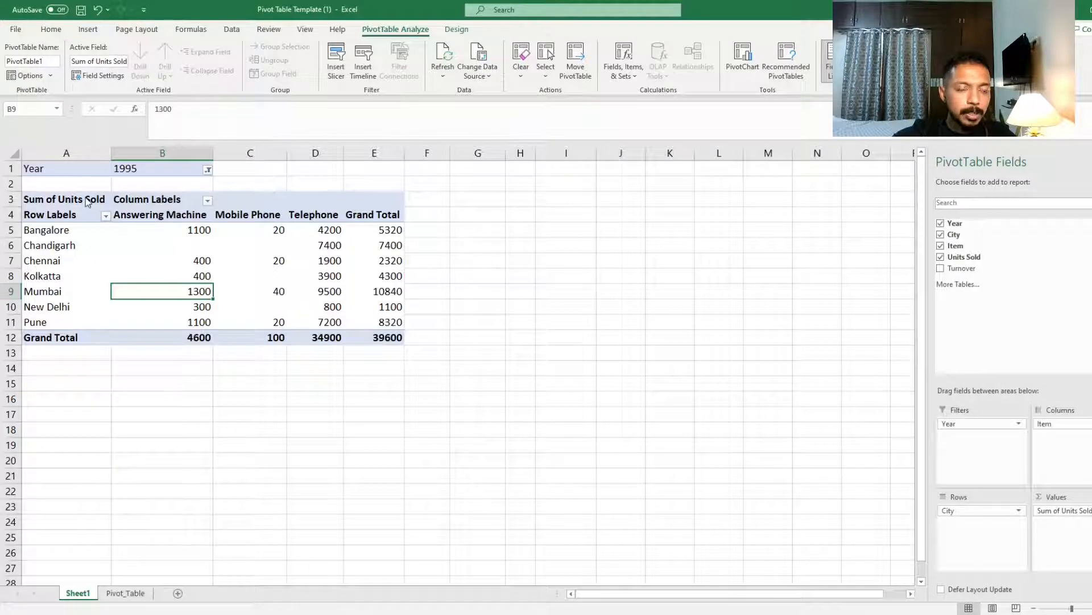
pyautogui.hotkey('ctrl', 'z')
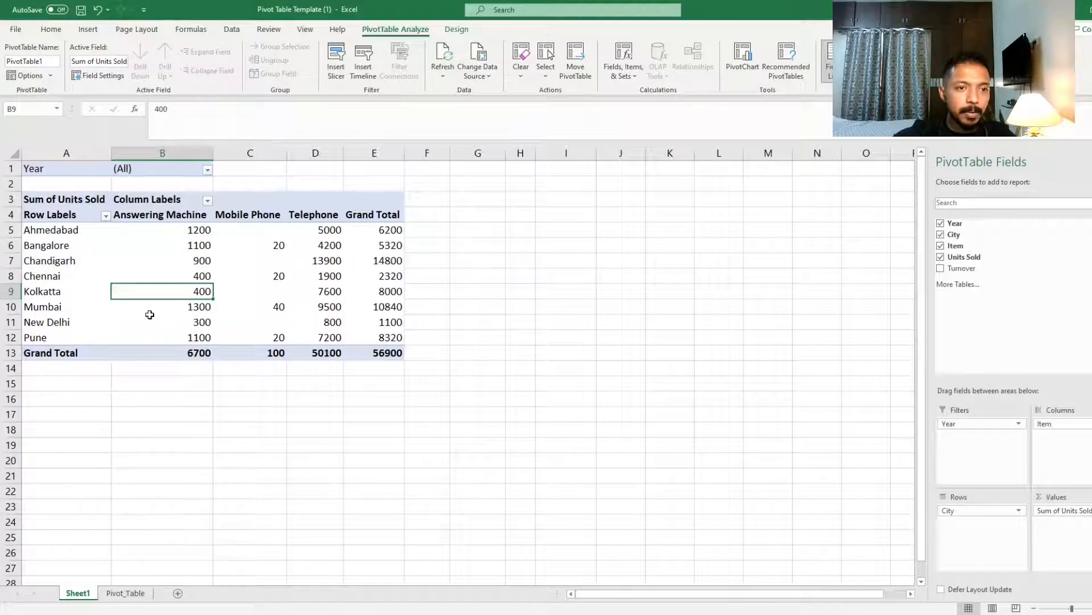
pyautogui.moveTo(967, 424); pyautogui.dragTo(738, 316)
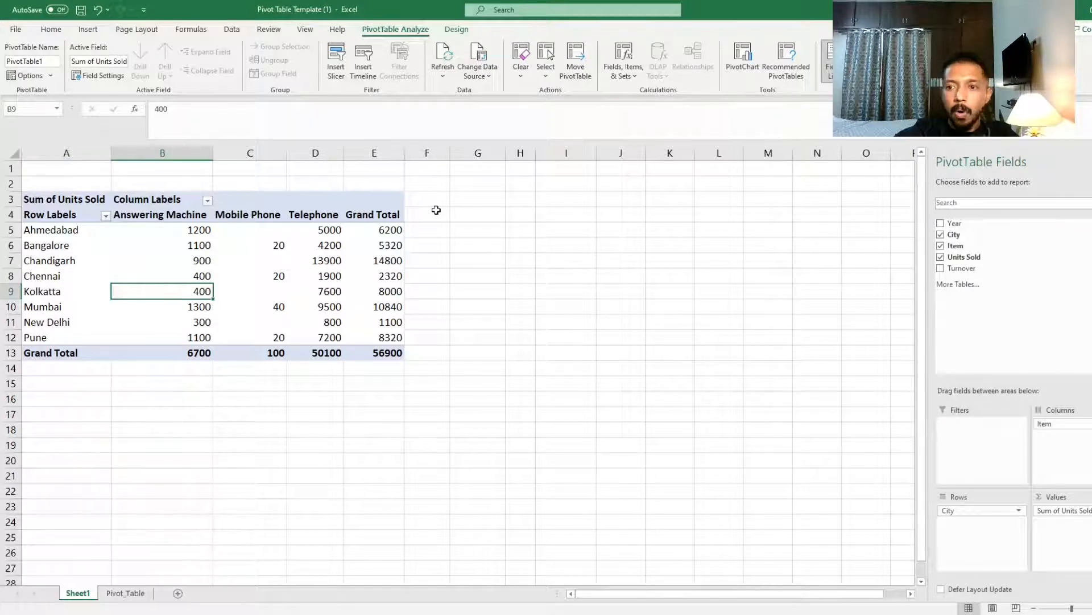
# Summarize the Units Sold values by average and examine the Grand Total column for all cities
pyautogui.moveTo(85, 230); pyautogui.dragTo(353, 335)
pyautogui.click(181, 257)
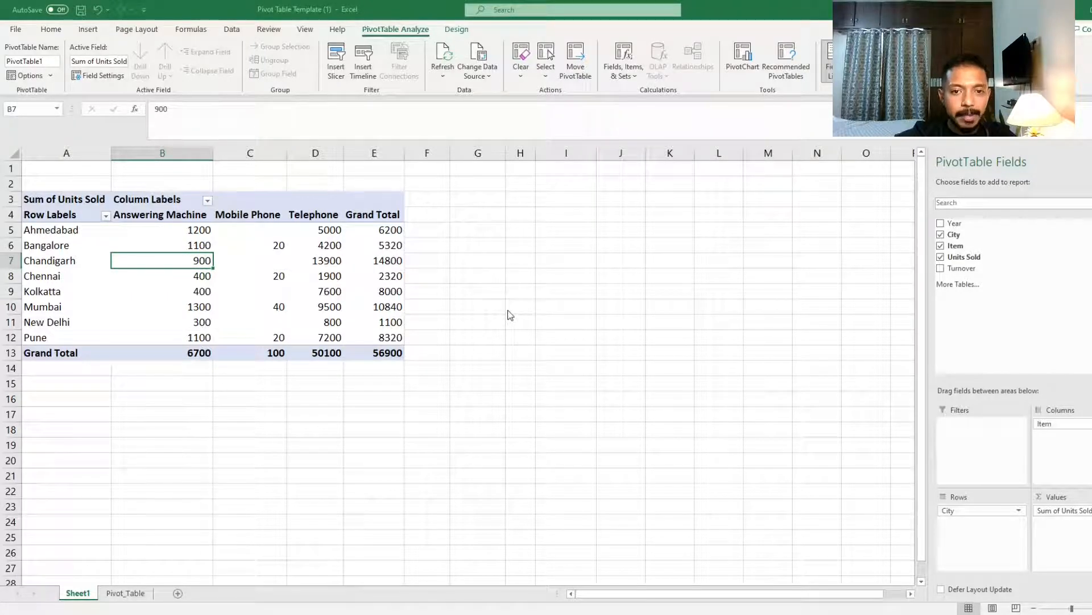
pyautogui.click(605, 363)
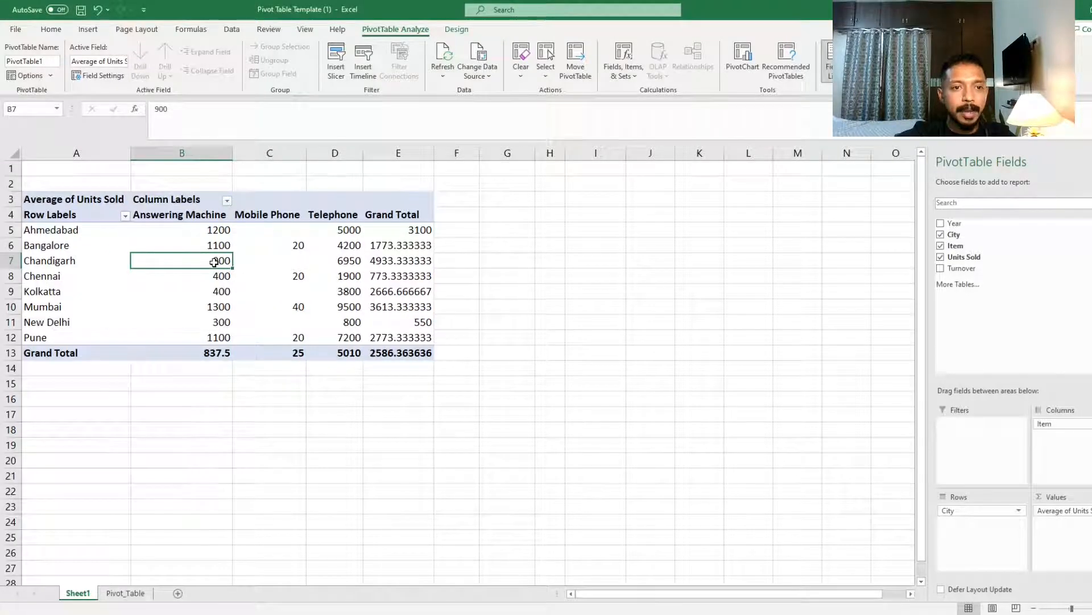
pyautogui.moveTo(419, 228); pyautogui.dragTo(421, 353)
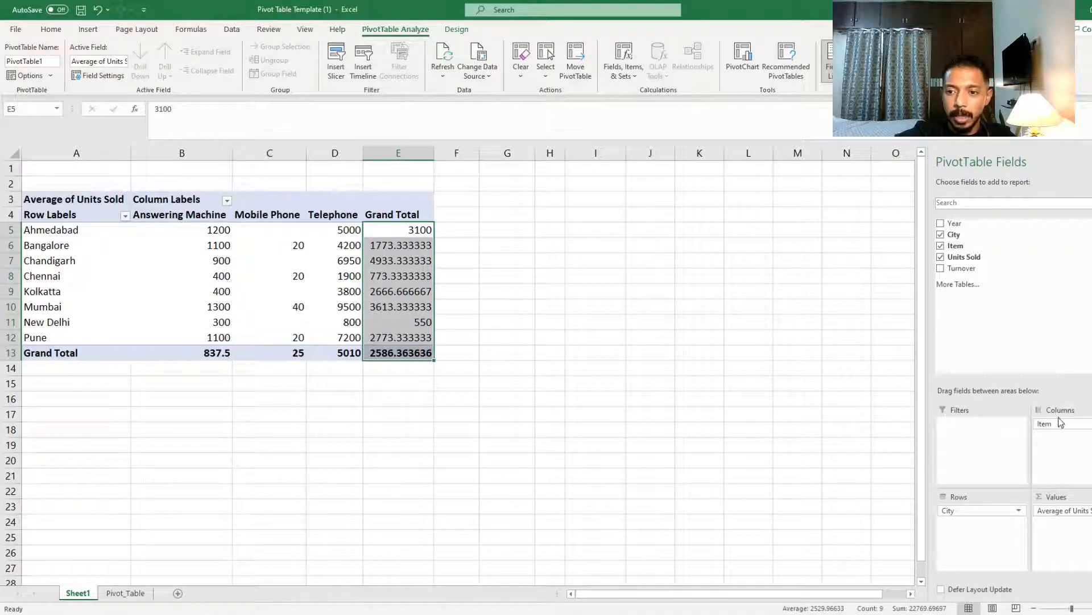
# Remove the Item, Units Sold and City fields to empty the pivot table
pyautogui.moveTo(1062, 424); pyautogui.dragTo(1016, 301)
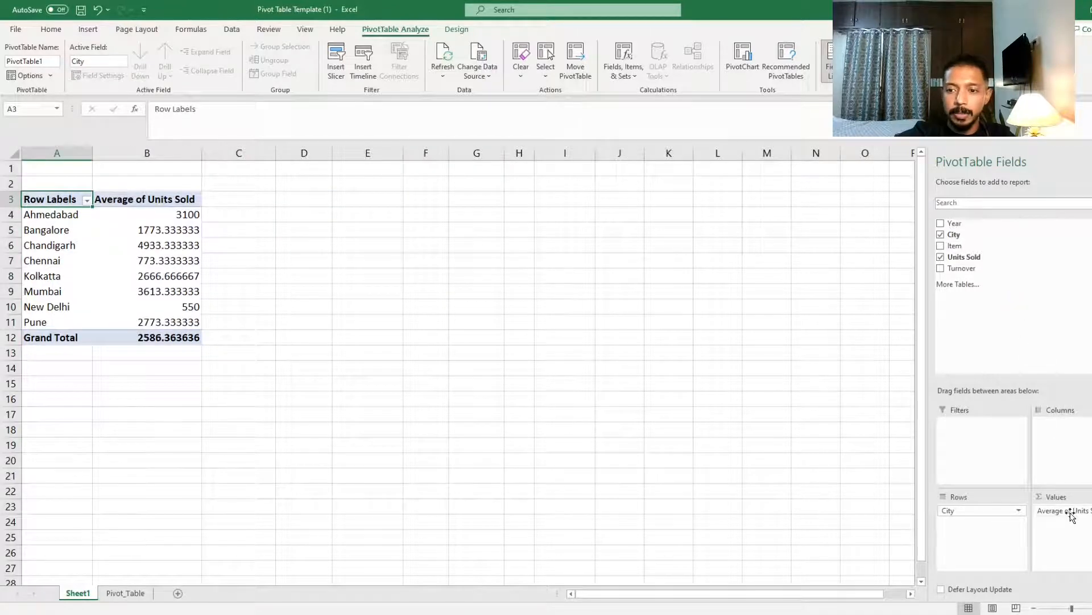
pyautogui.moveTo(1071, 511); pyautogui.dragTo(998, 256)
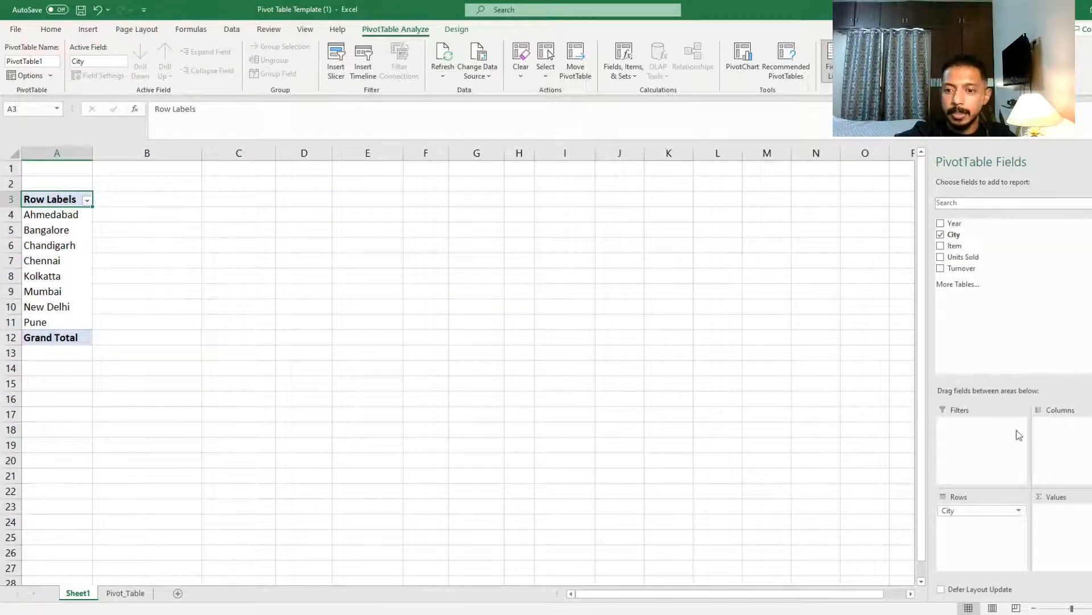
pyautogui.moveTo(974, 512); pyautogui.dragTo(997, 310)
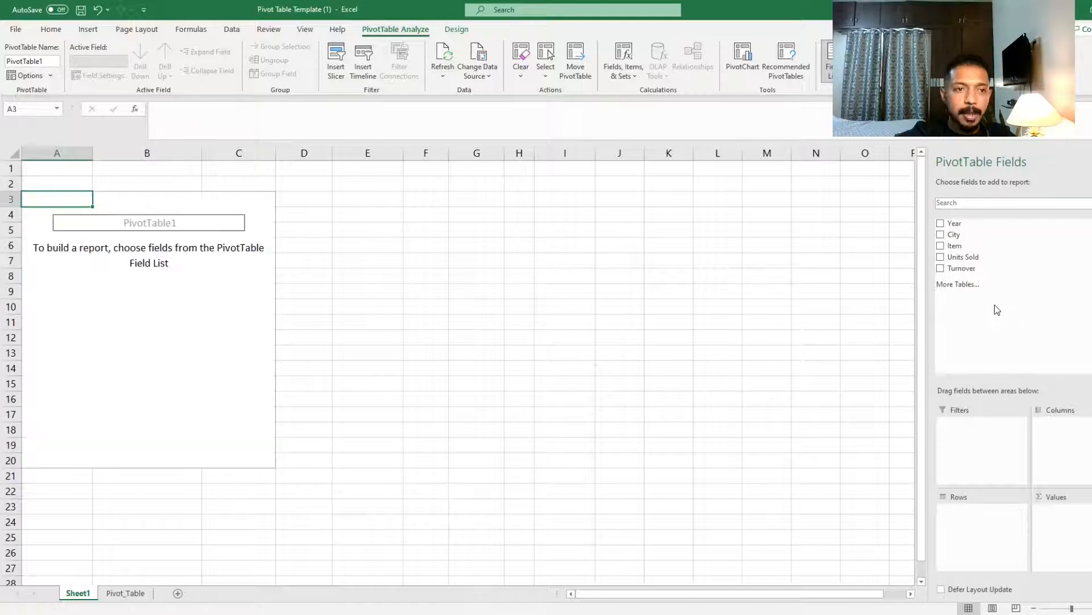
pyautogui.click(173, 356)
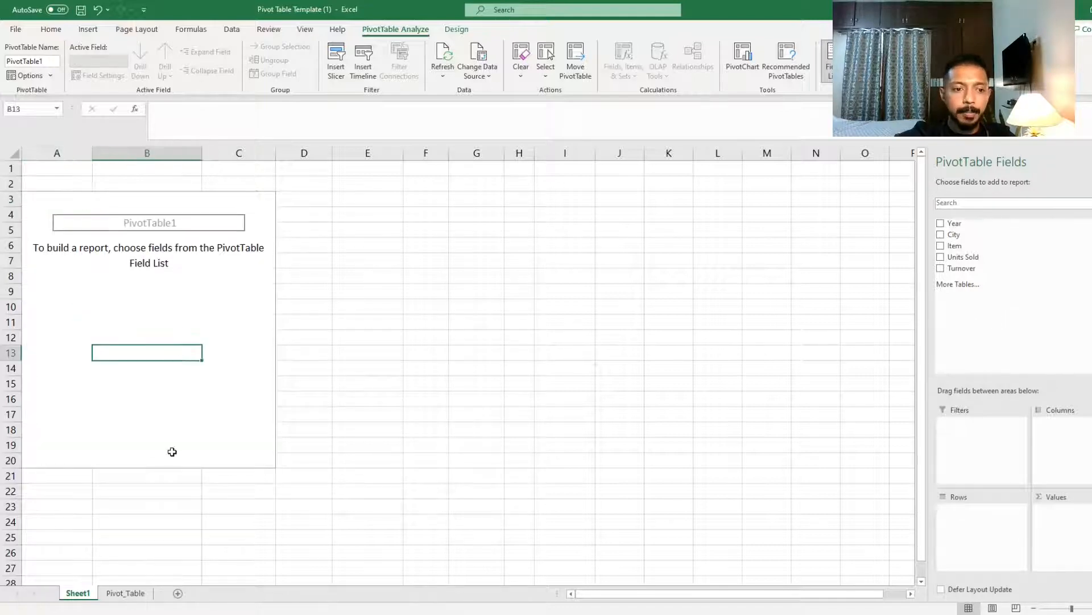
# Review the first listed analysis, product performance across years, and place the Year field in the pivot table's columns
pyautogui.click(131, 594)
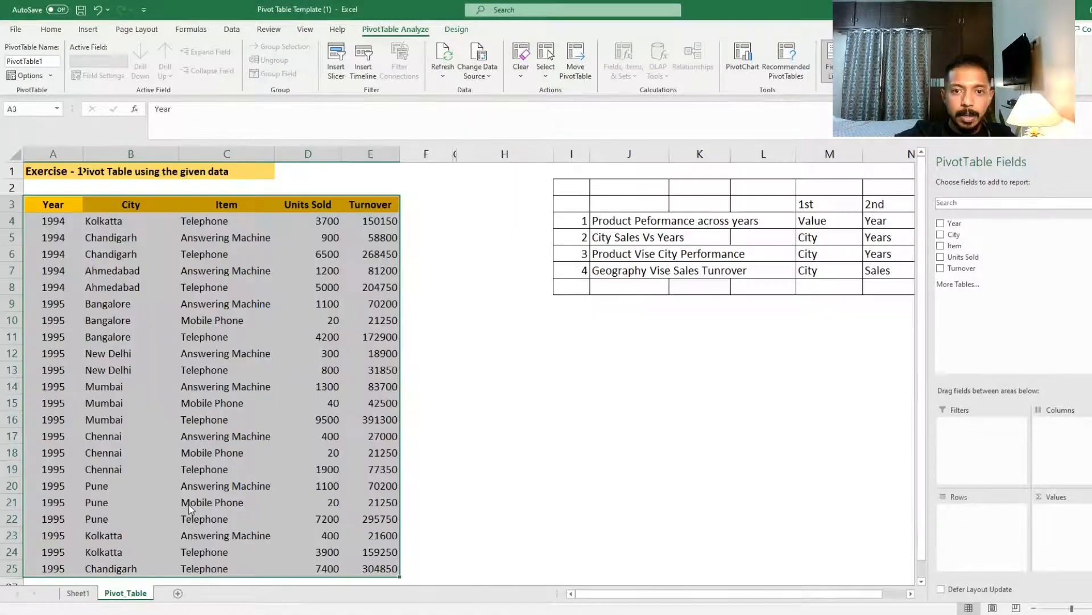
pyautogui.click(648, 220)
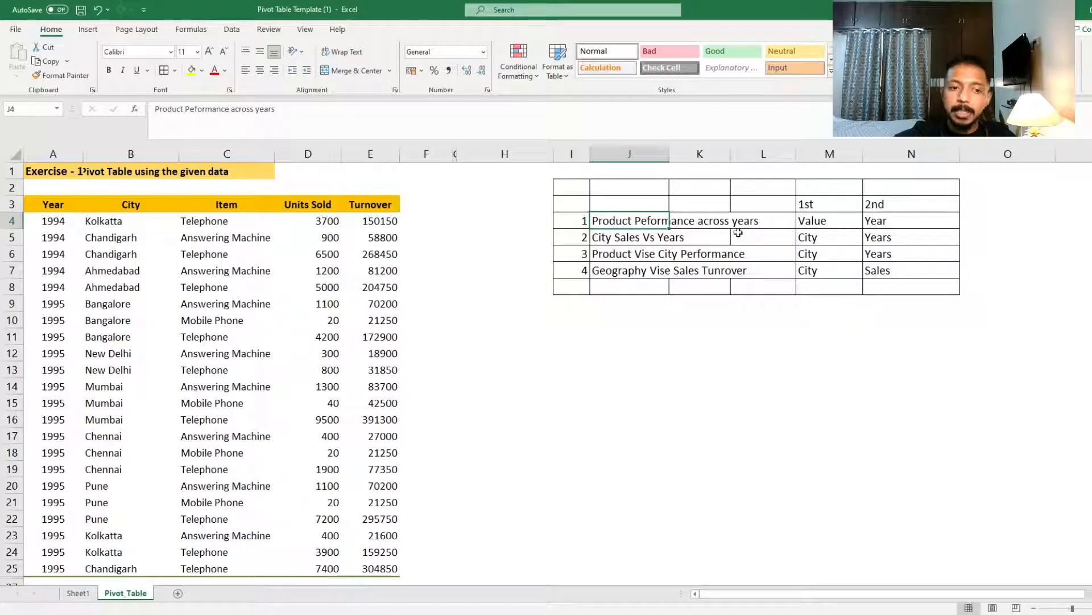
pyautogui.click(78, 592)
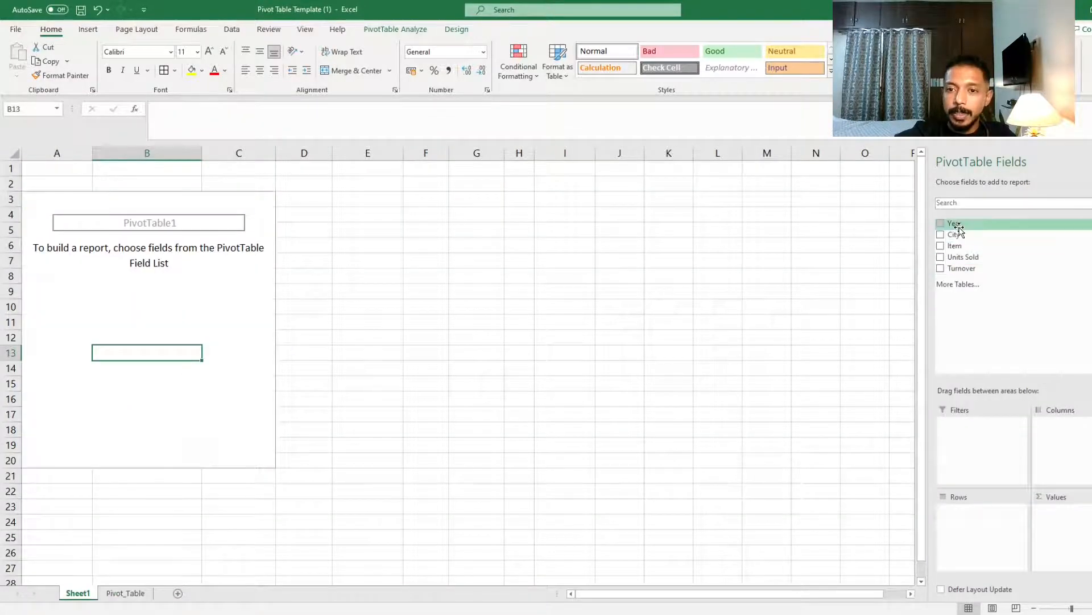
pyautogui.moveTo(955, 224); pyautogui.dragTo(984, 537)
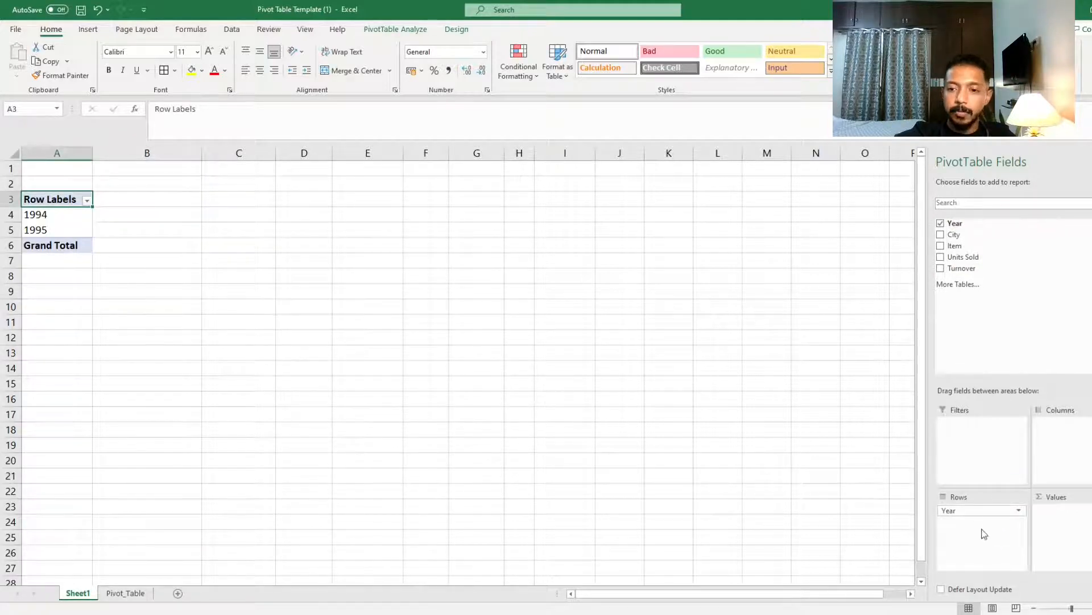
pyautogui.moveTo(986, 515); pyautogui.dragTo(1071, 443)
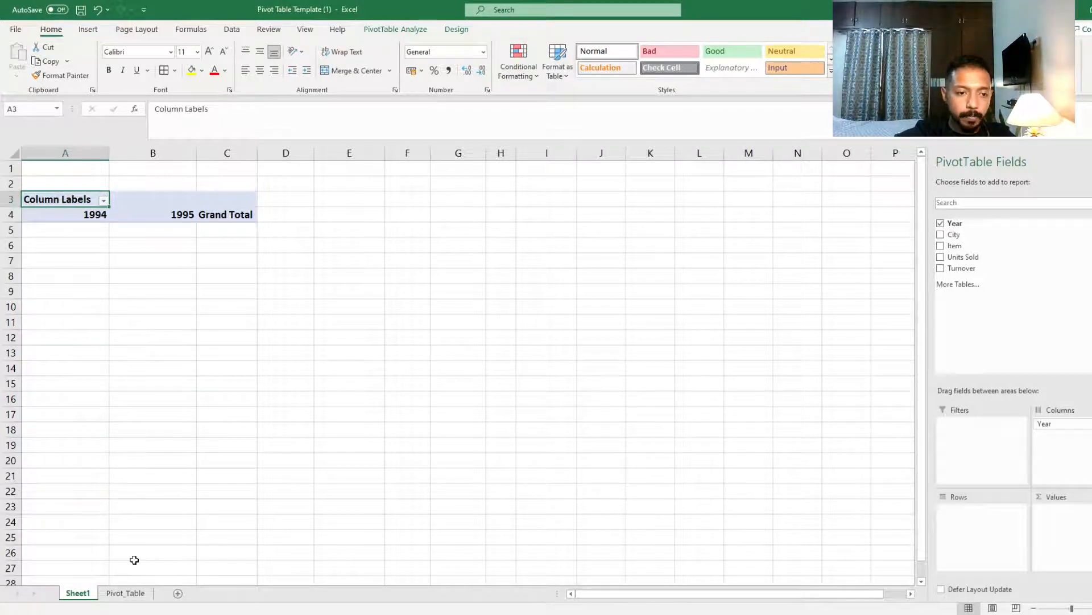
# Recheck the first analysis in the exercise list and add the Item field to the pivot table's rows
pyautogui.click(125, 593)
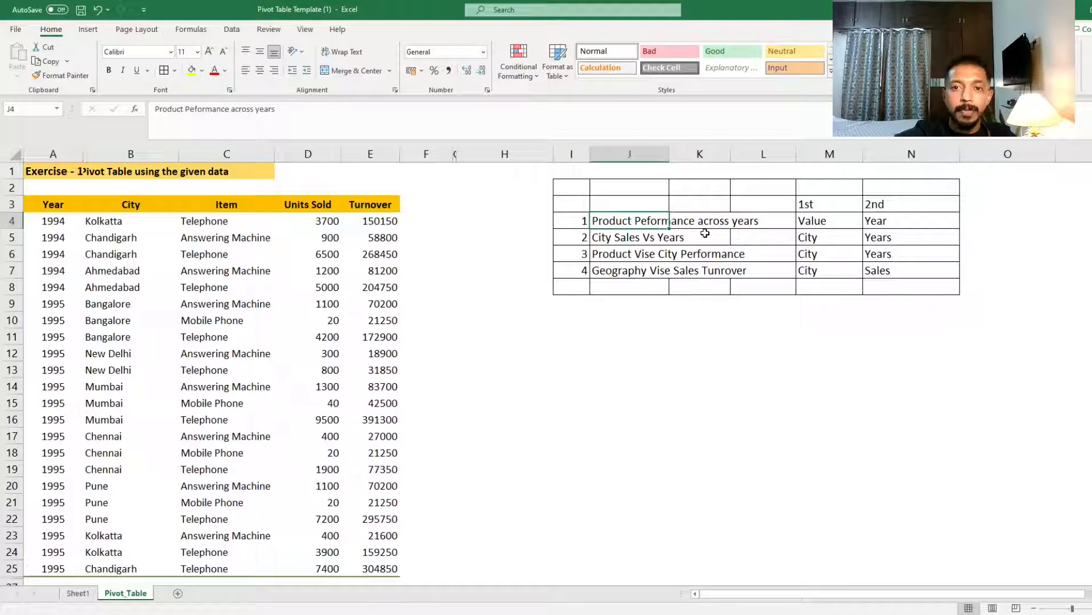
pyautogui.click(79, 593)
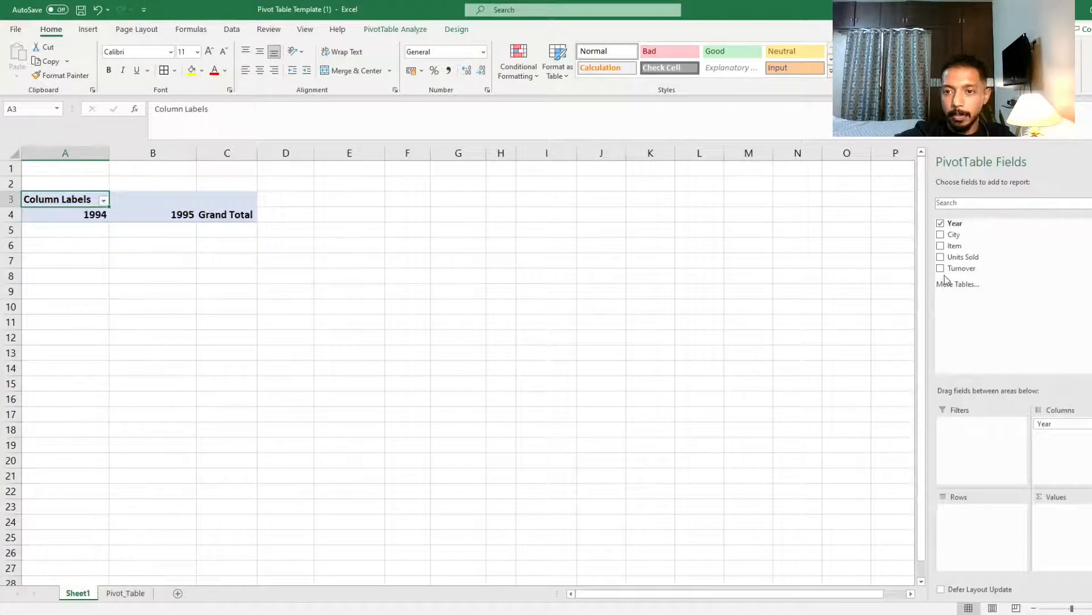
pyautogui.moveTo(960, 250); pyautogui.dragTo(983, 515)
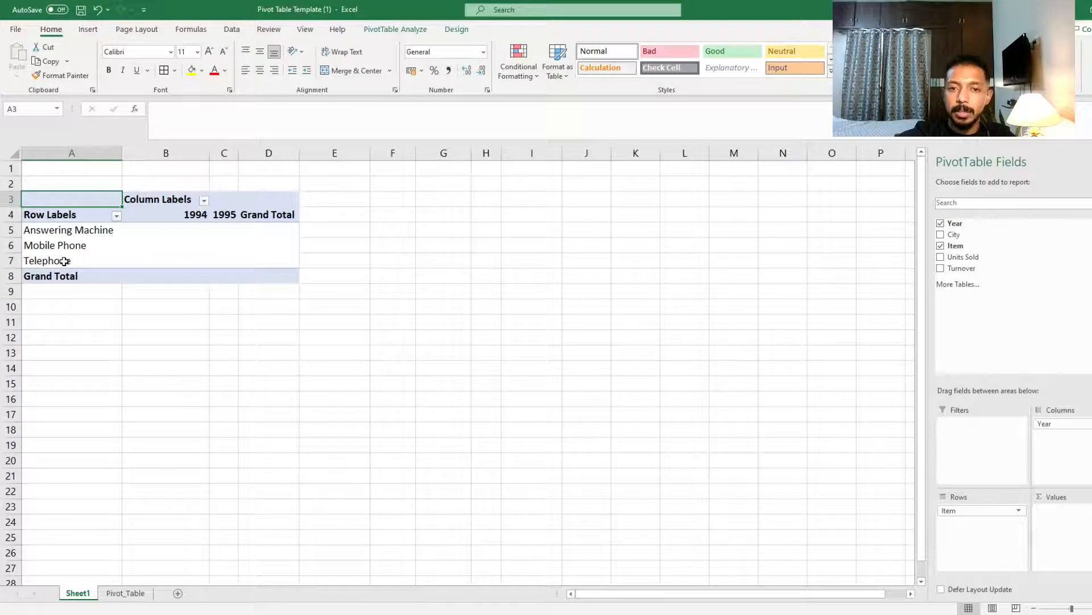
# Summarize Units Sold per item and year in the pivot table, and replace these values with the sum of Turnover
pyautogui.click(111, 594)
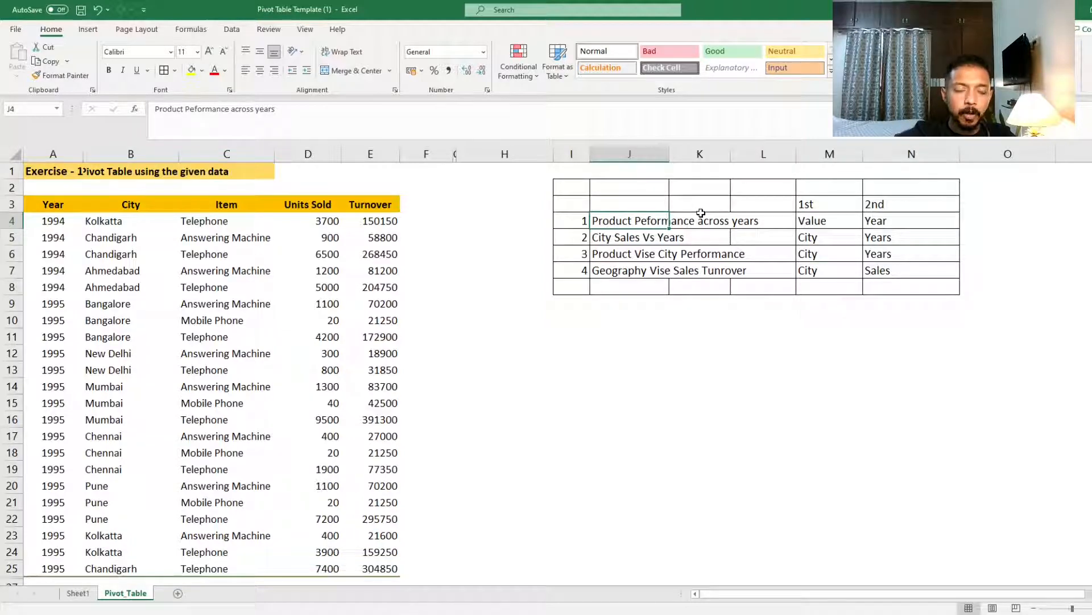
pyautogui.moveTo(329, 221); pyautogui.dragTo(342, 288)
pyautogui.click(90, 596)
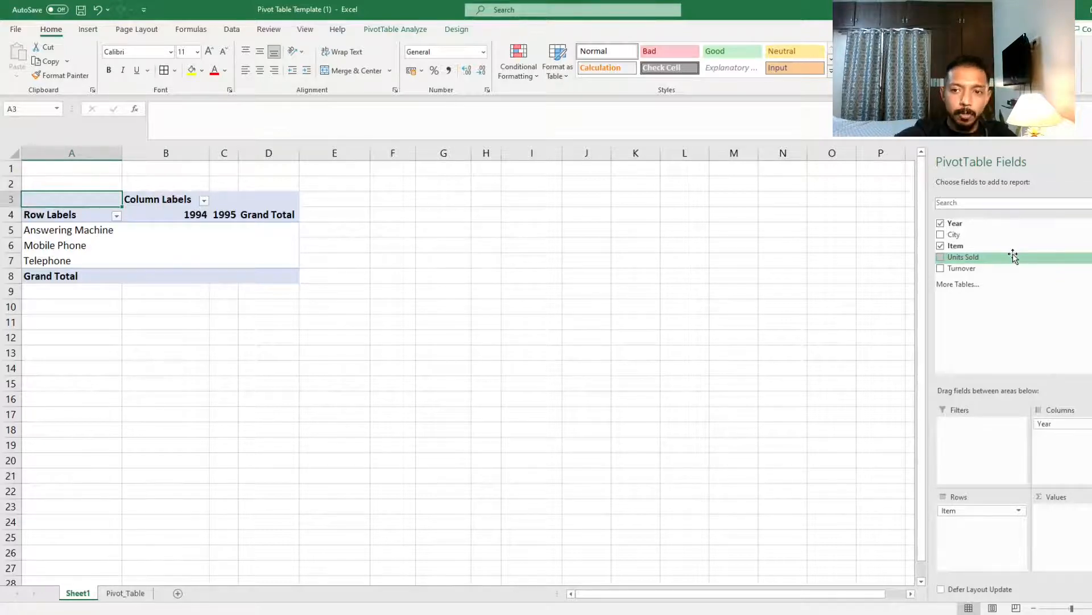
pyautogui.moveTo(1013, 256); pyautogui.dragTo(1087, 530)
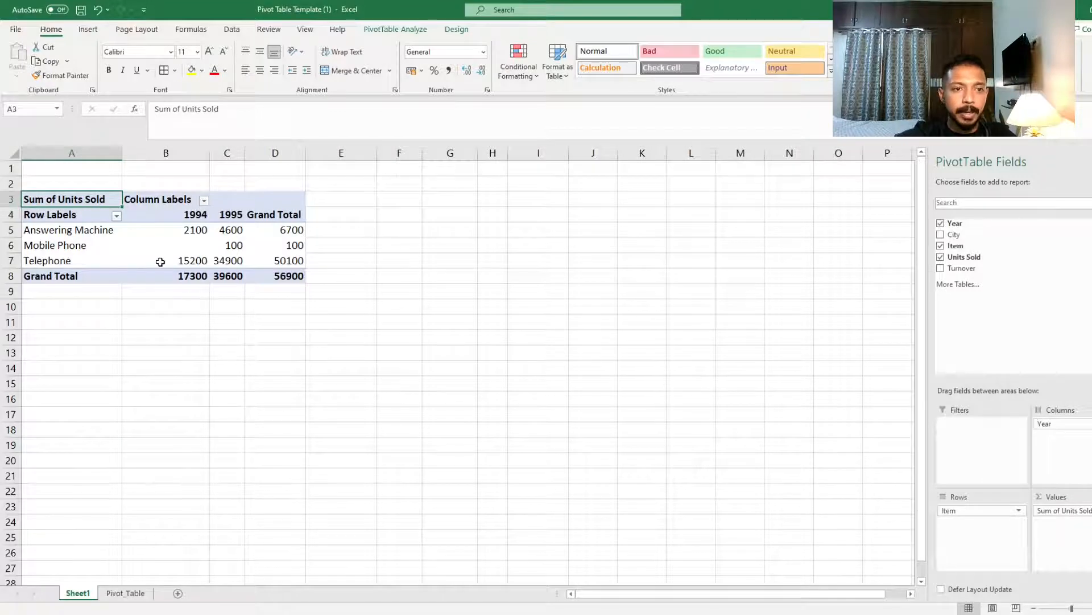
pyautogui.moveTo(202, 234); pyautogui.dragTo(295, 267)
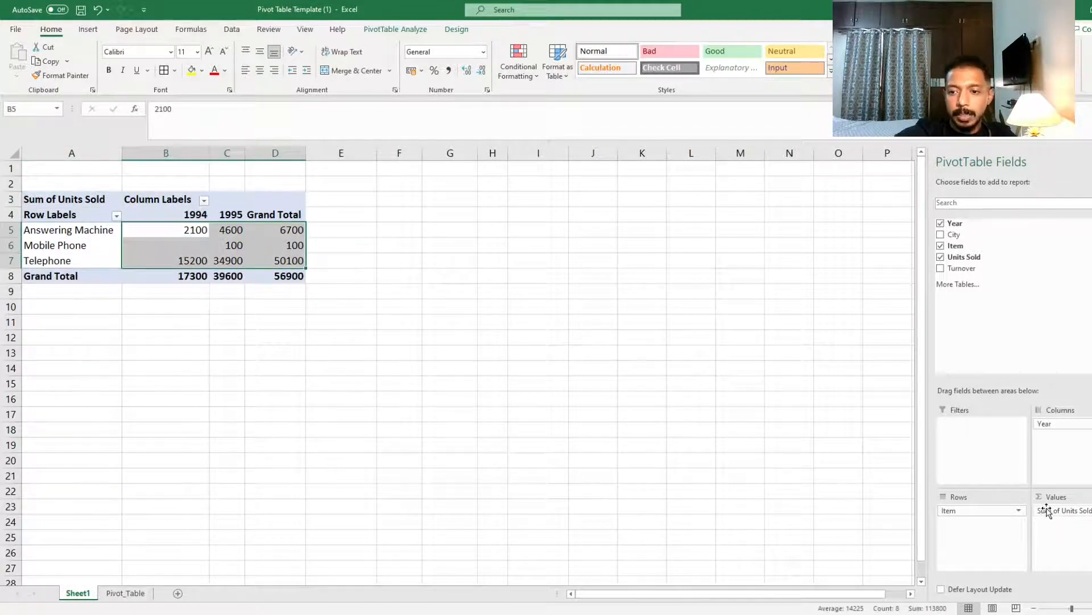
pyautogui.moveTo(1047, 510); pyautogui.dragTo(1075, 521)
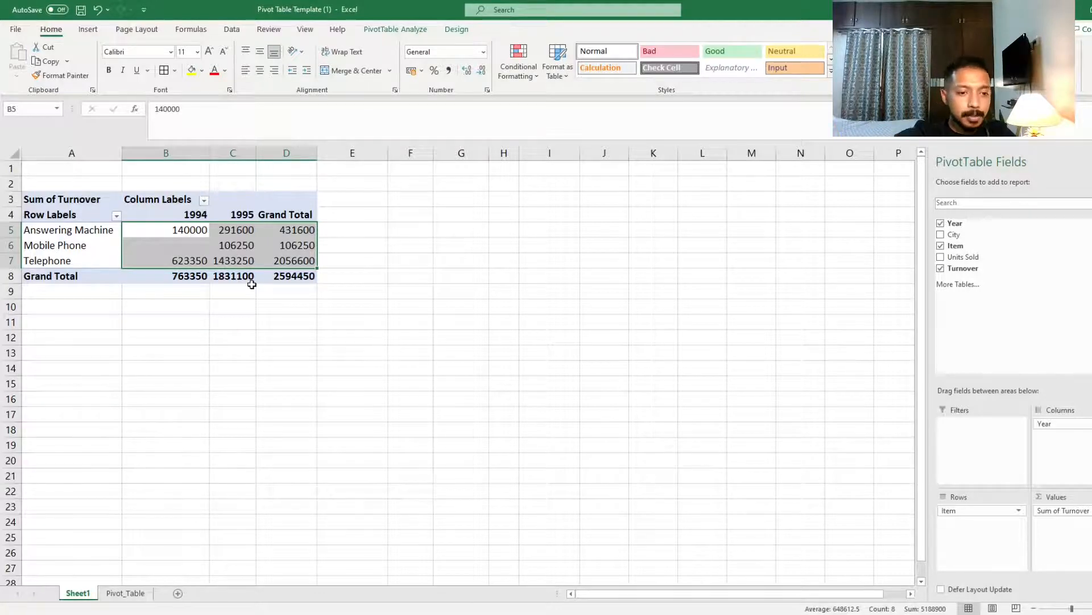
# Rebuild the pivot table for the City Sales Vs Years analysis with City as rows and the sum of Units Sold as values
pyautogui.click(125, 593)
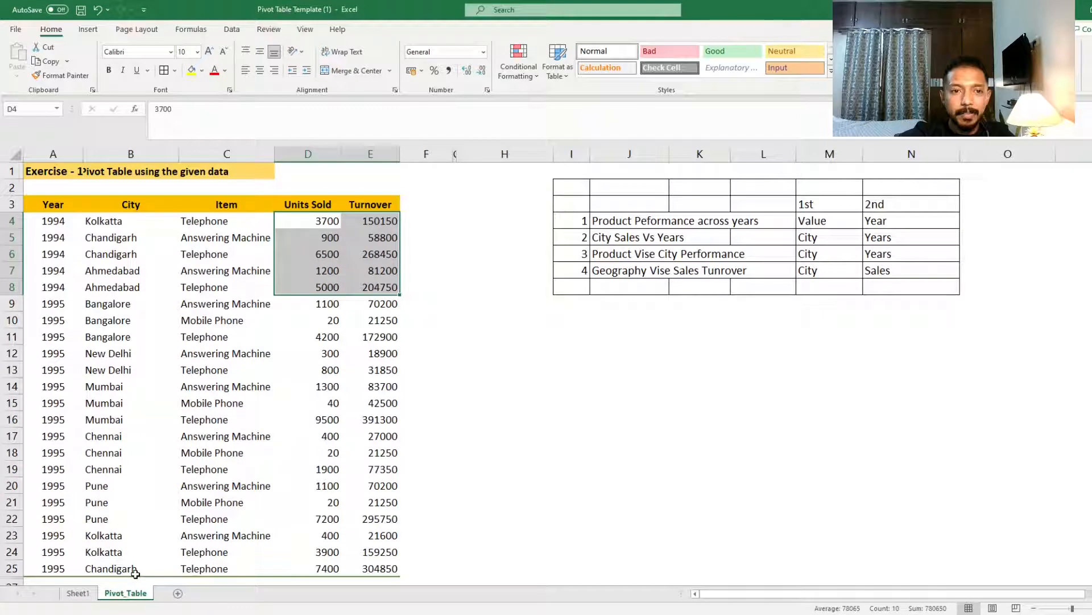
pyautogui.click(635, 241)
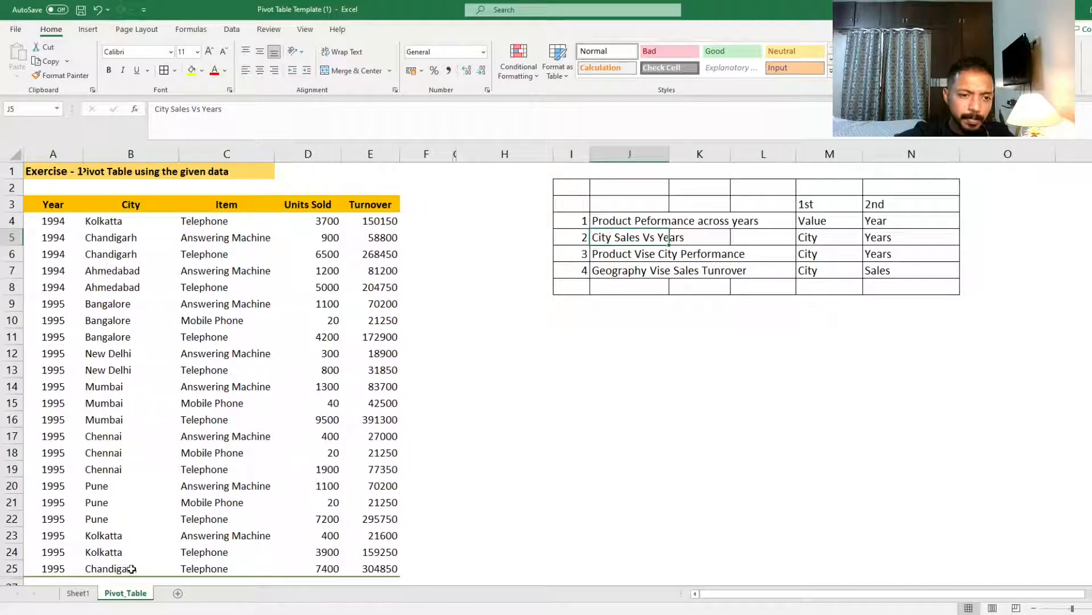
pyautogui.click(77, 592)
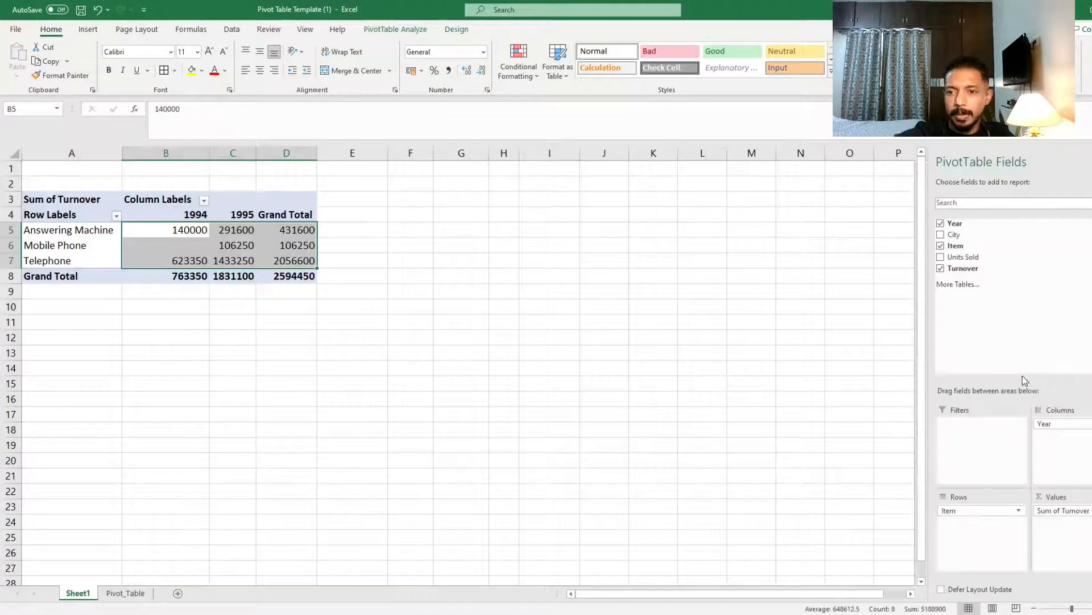
pyautogui.moveTo(1053, 424); pyautogui.dragTo(1011, 259)
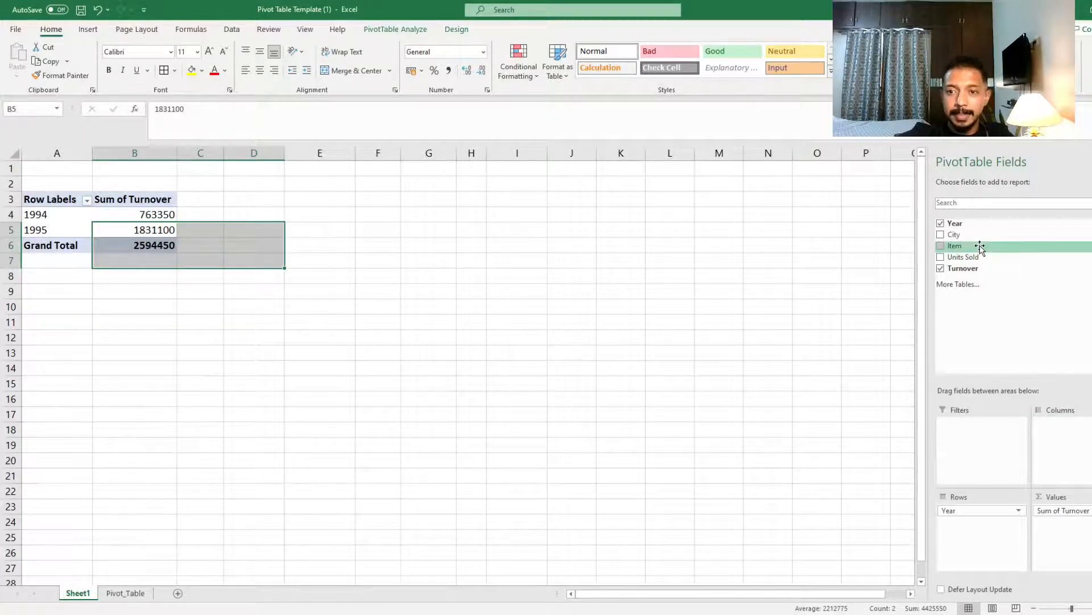
pyautogui.click(950, 223)
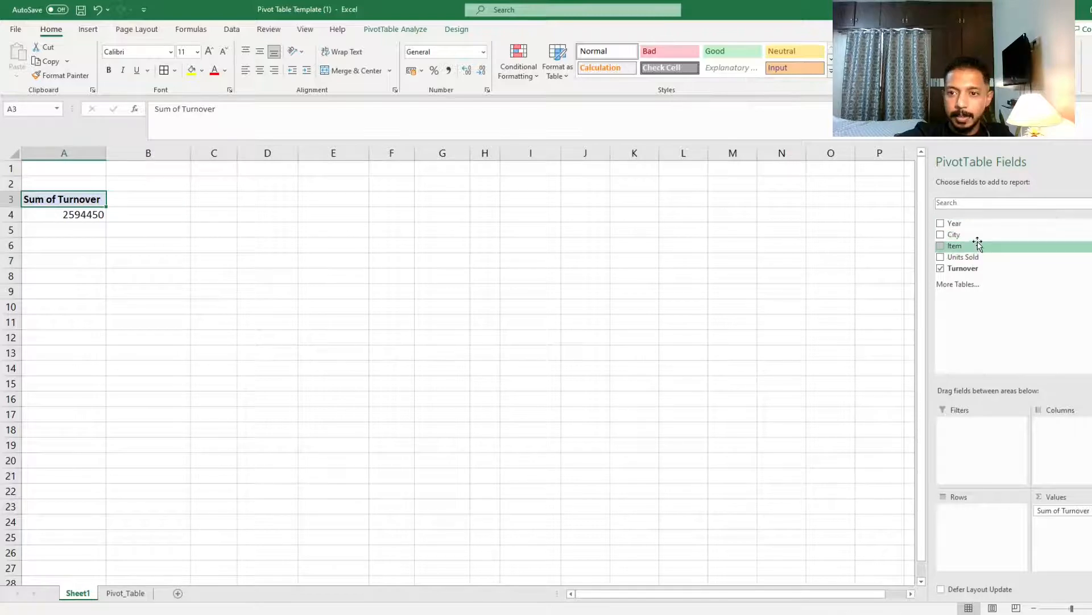
pyautogui.moveTo(976, 239); pyautogui.dragTo(974, 515)
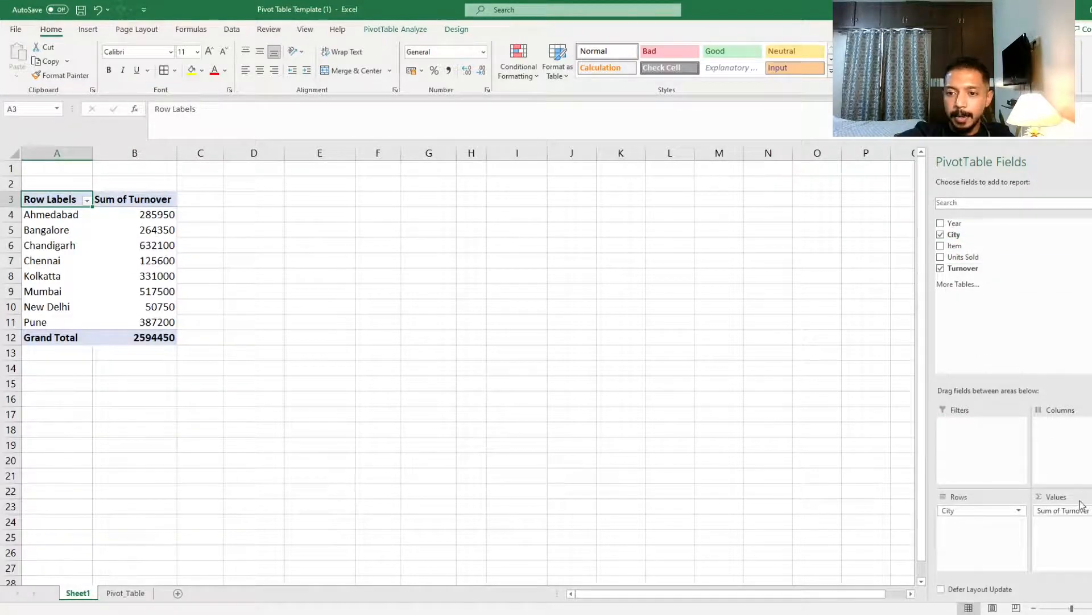
pyautogui.moveTo(1078, 510); pyautogui.dragTo(1084, 545)
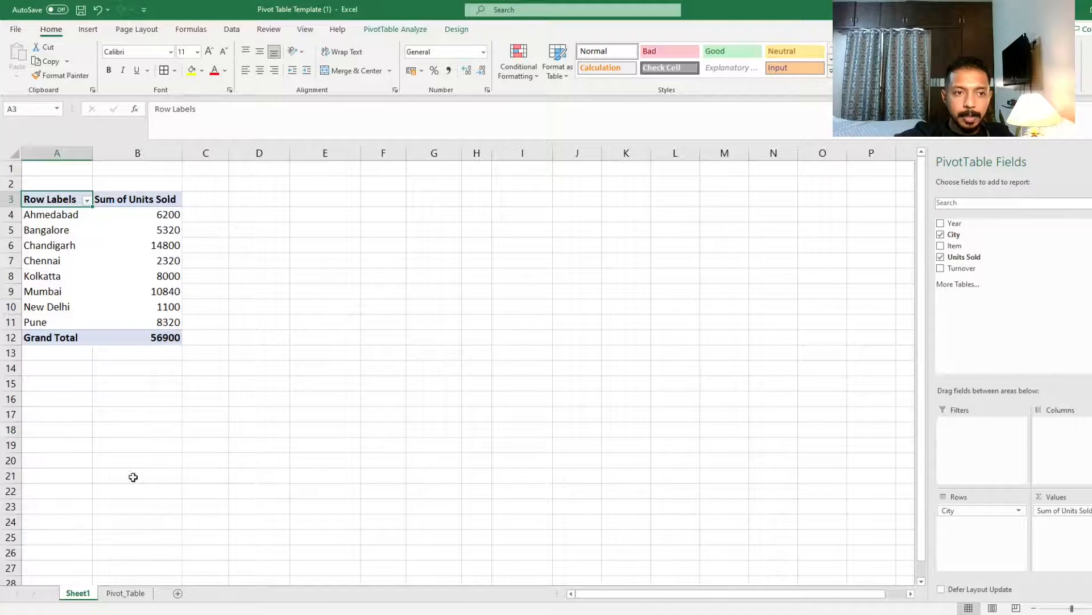
# Add the Year field to the pivot table's columns and compare this with the layout that swaps City and Year
pyautogui.click(127, 593)
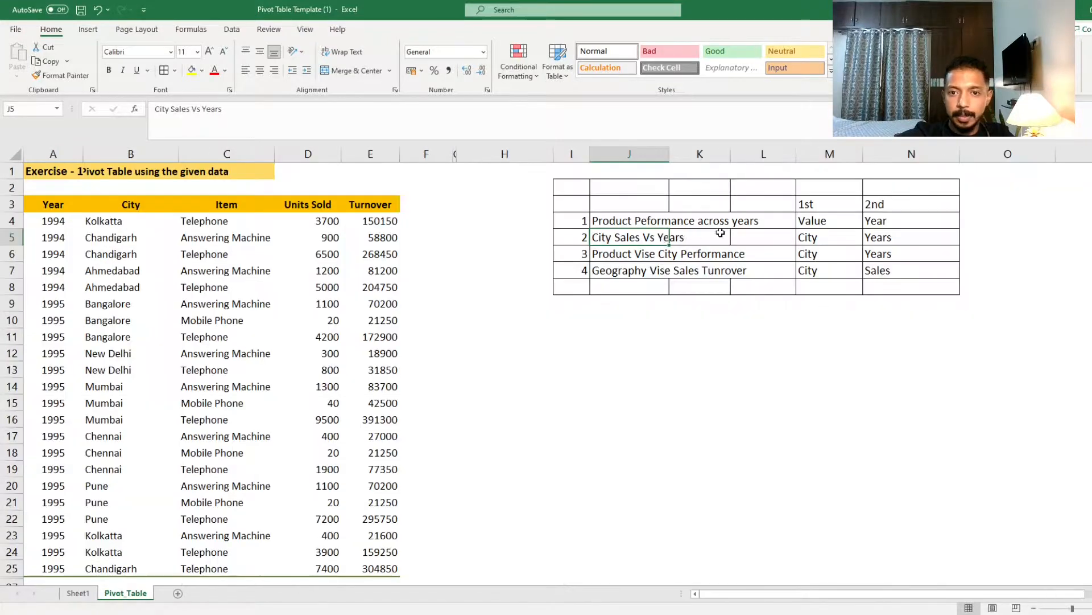
pyautogui.click(78, 593)
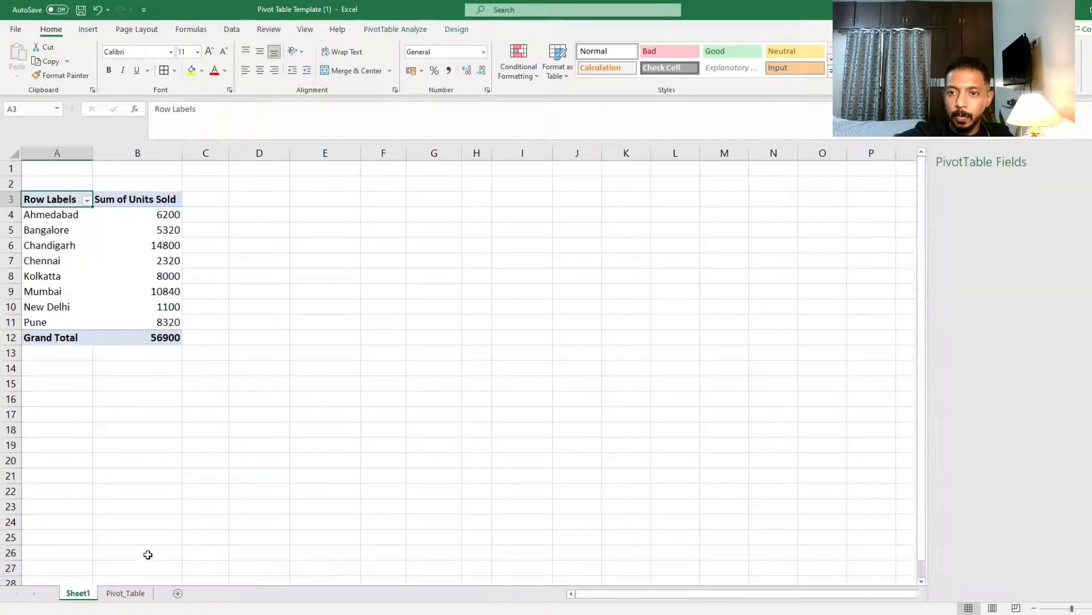
pyautogui.moveTo(1020, 223); pyautogui.dragTo(1058, 422)
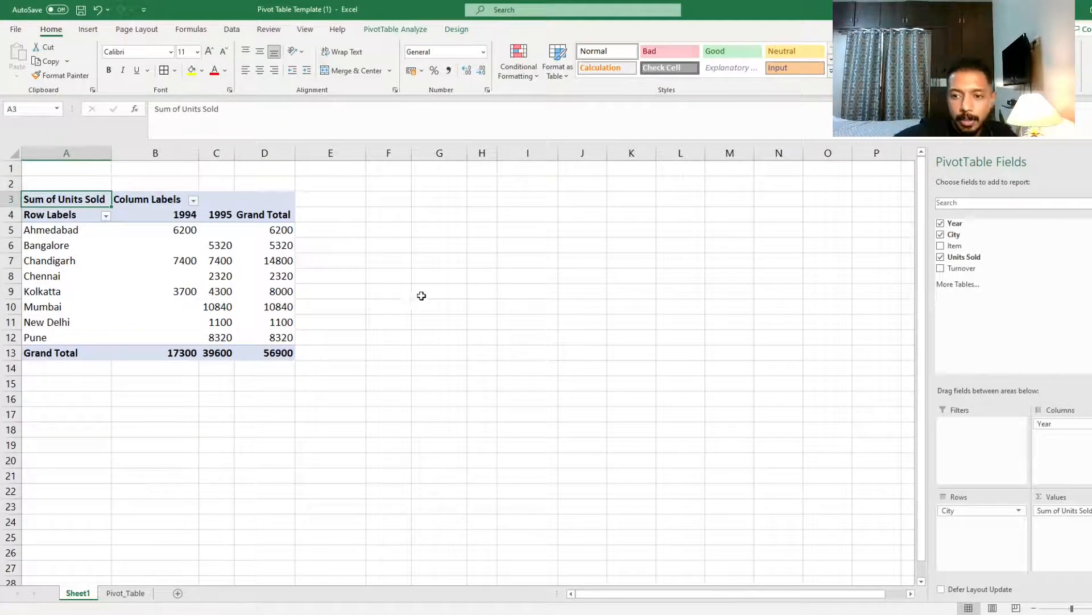
pyautogui.moveTo(1059, 425); pyautogui.dragTo(1087, 438)
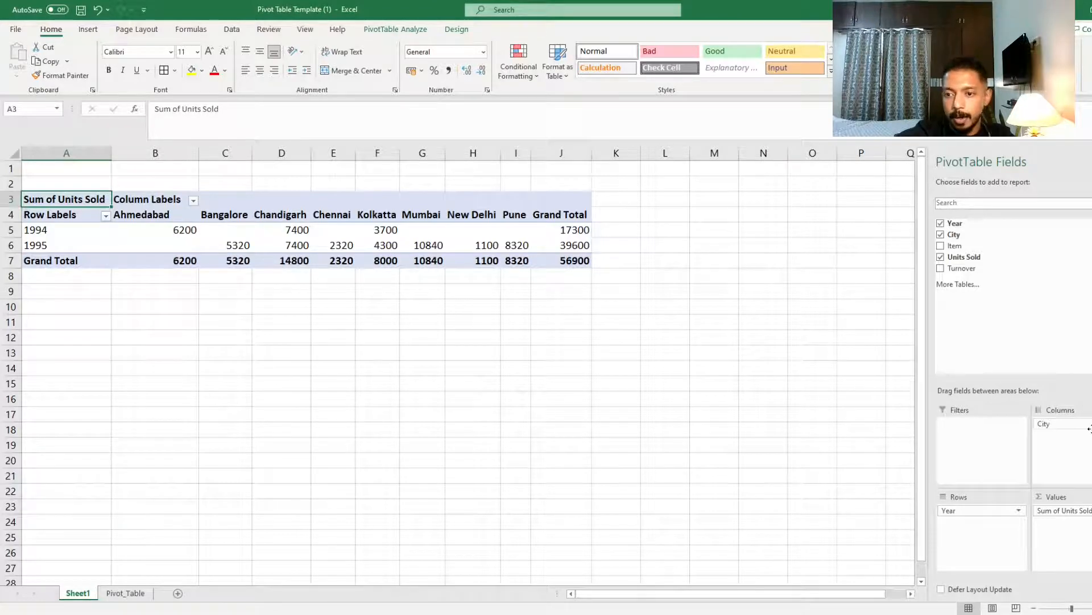
pyautogui.moveTo(1089, 428); pyautogui.dragTo(1064, 445)
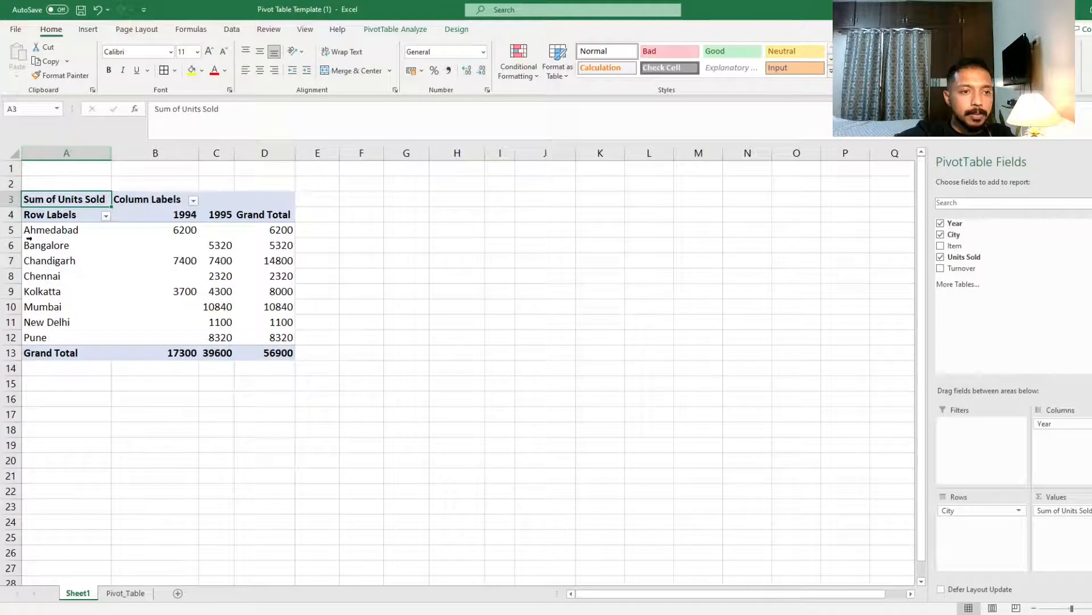
# Examine the units sold per city in 1994 and 1995, including Ahmedabad's 1994 value and grand total
pyautogui.moveTo(37, 230); pyautogui.dragTo(51, 336)
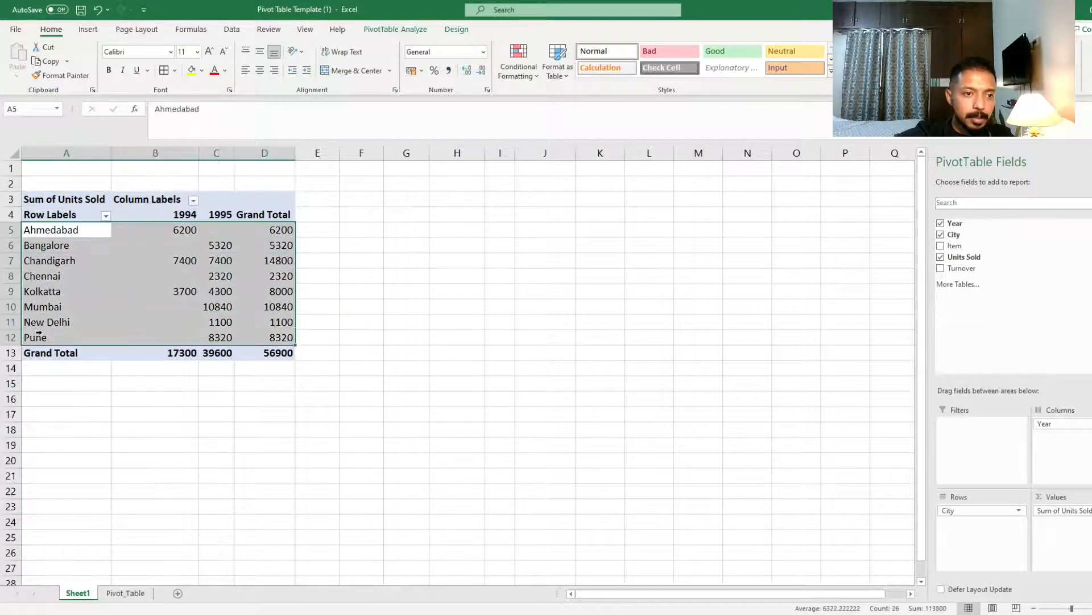
pyautogui.click(174, 214)
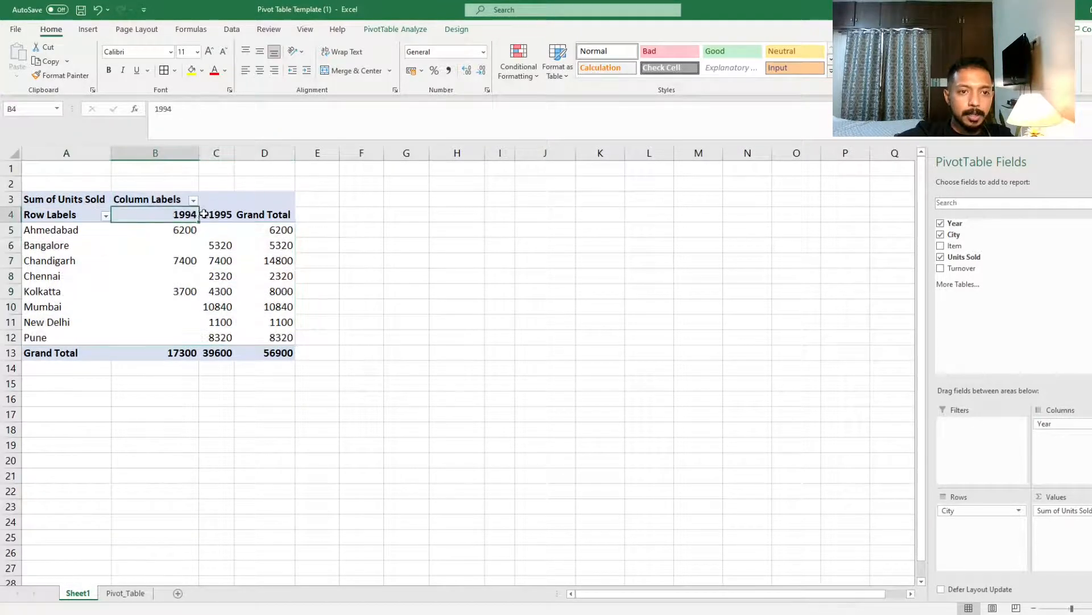
pyautogui.click(211, 215)
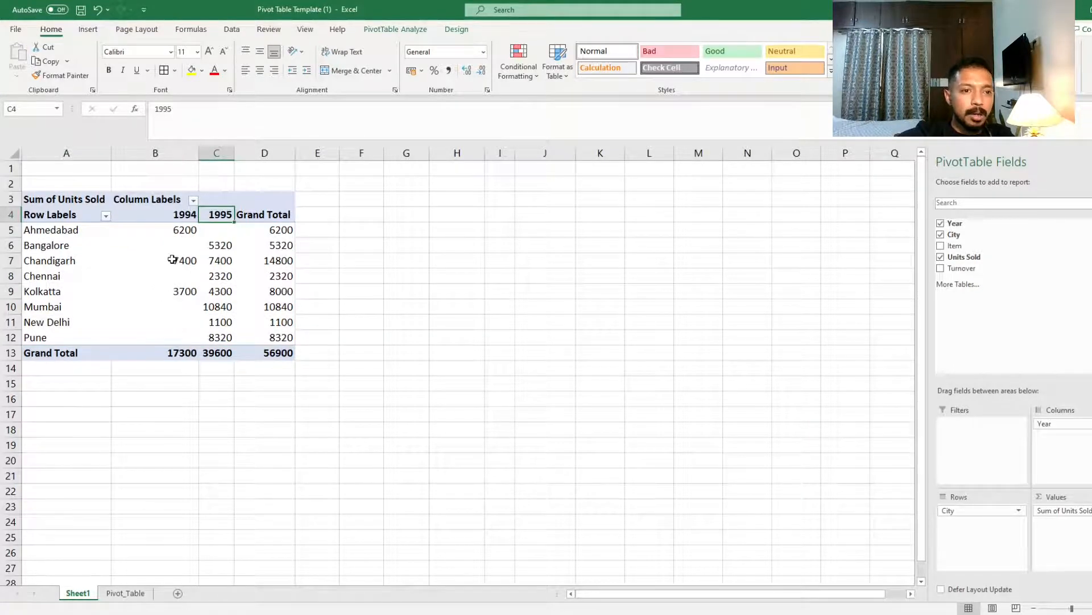
pyautogui.click(180, 230)
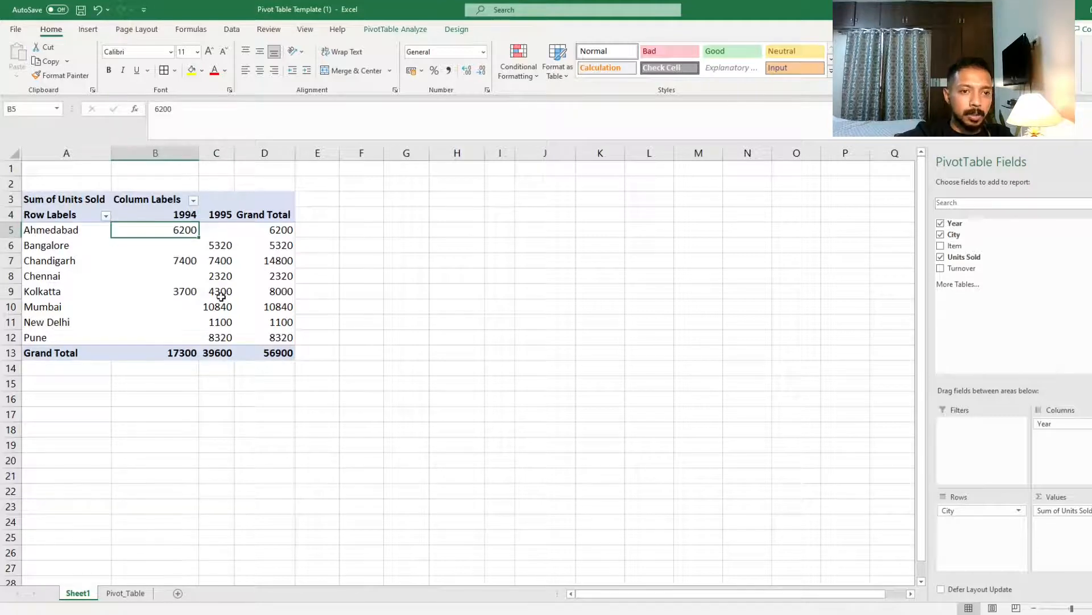
pyautogui.click(279, 234)
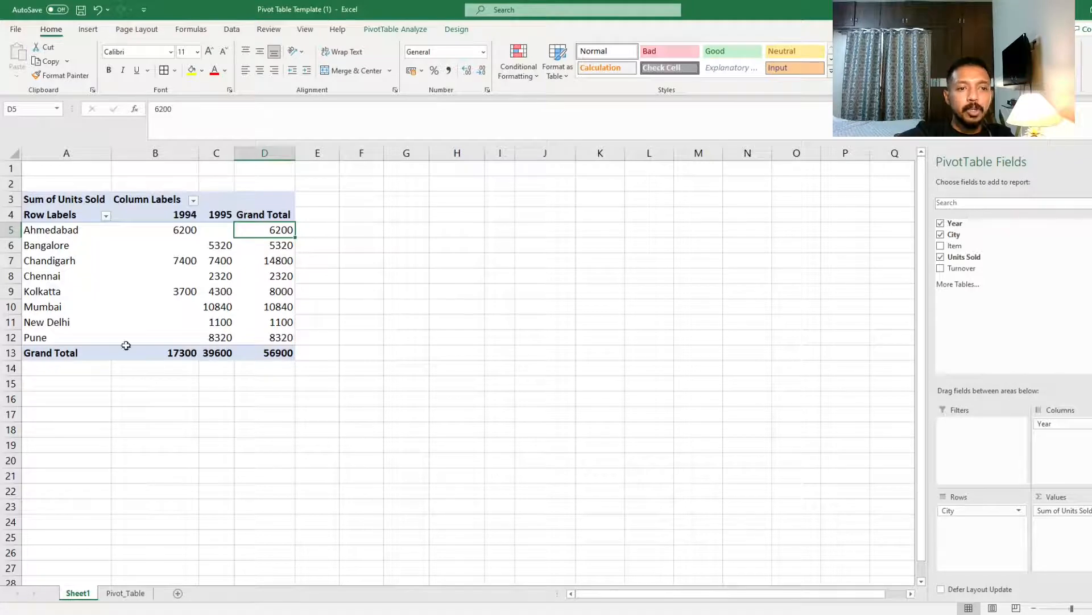
# Review the remaining analyses in the exercise list and add the Item field beneath City in the pivot table's rows
pyautogui.click(137, 593)
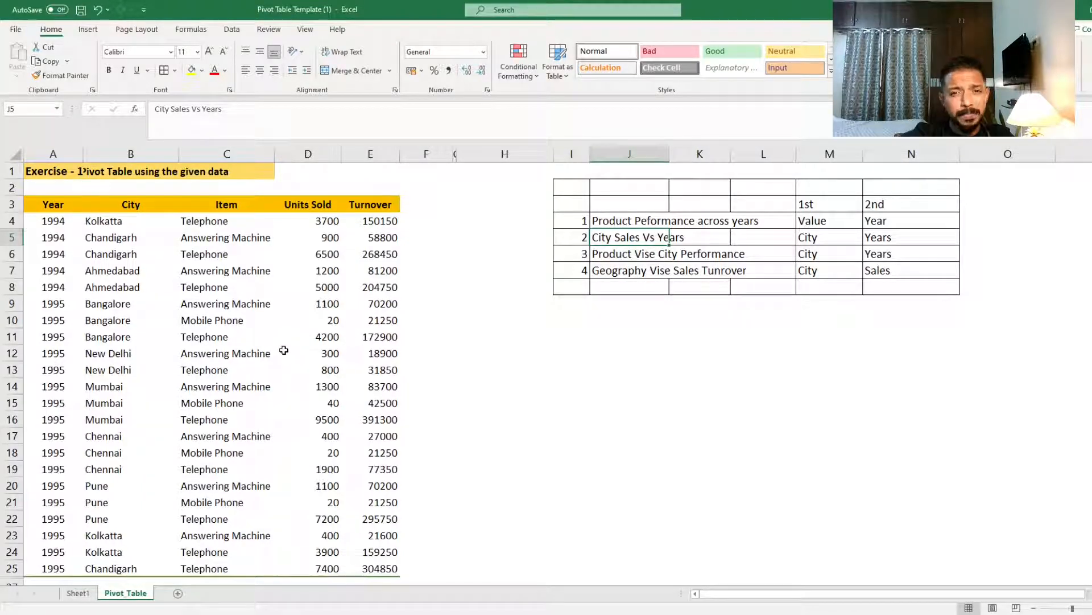
pyautogui.click(78, 593)
pyautogui.click(120, 244)
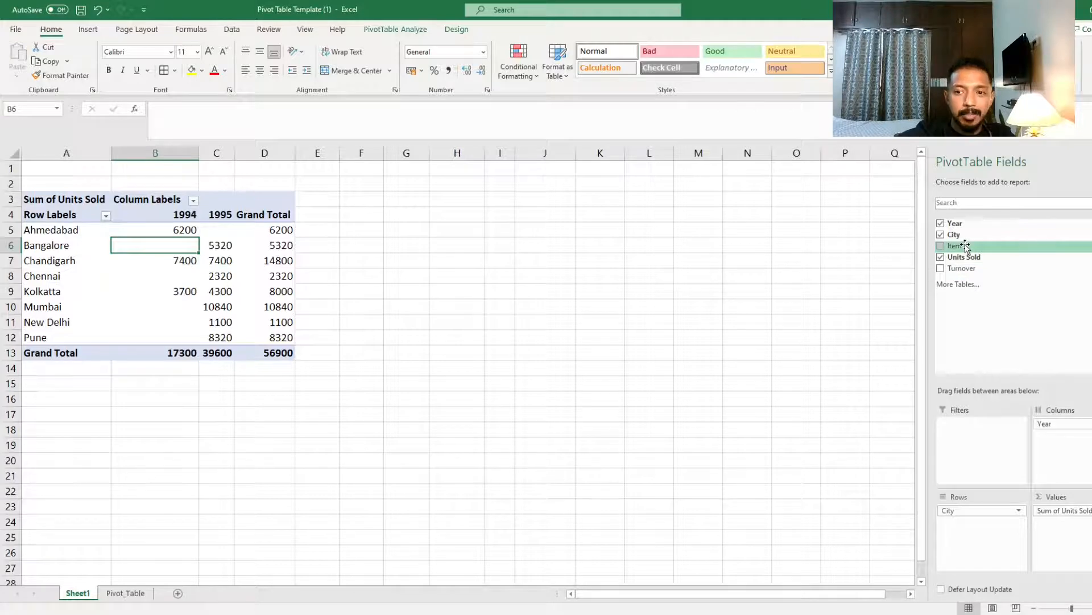
pyautogui.moveTo(966, 246); pyautogui.dragTo(985, 541)
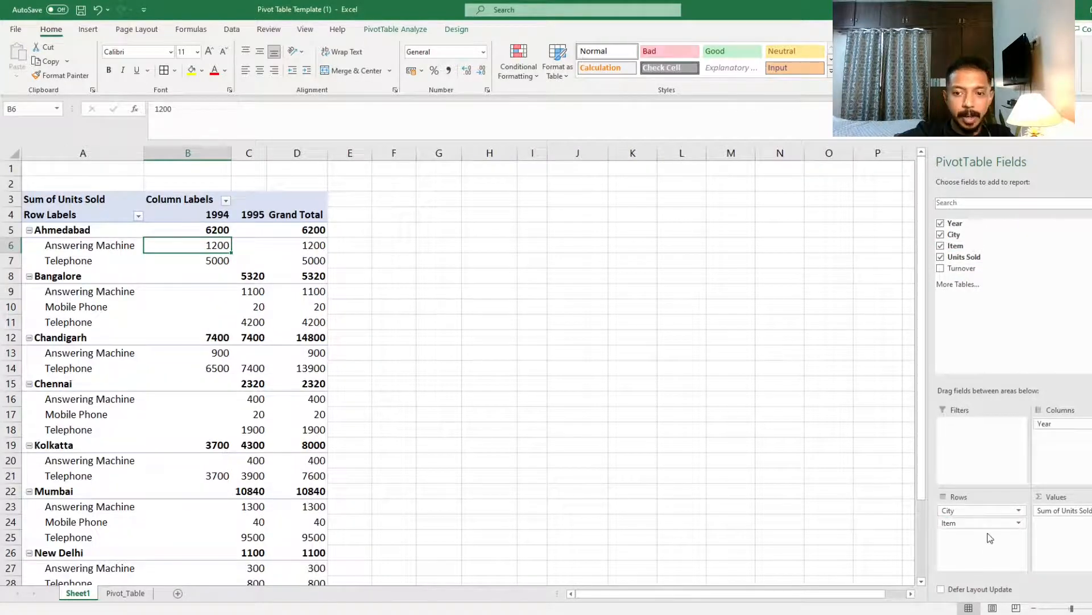
# Move the Item field from the rows to the report filter and show only Telephone sales
pyautogui.moveTo(978, 523); pyautogui.dragTo(978, 432)
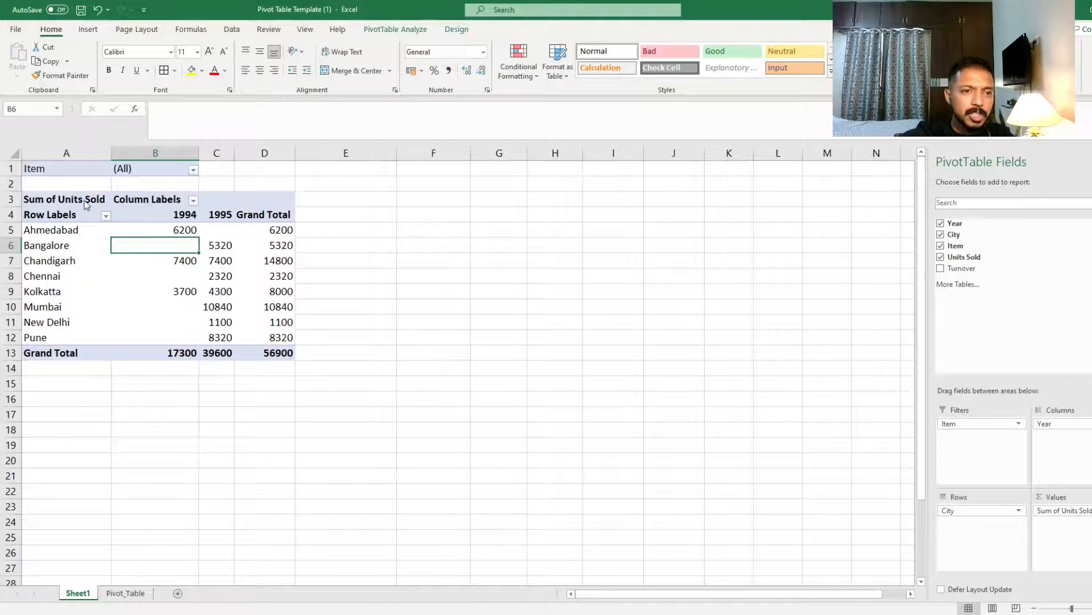
pyautogui.click(123, 325)
pyautogui.click(25, 245)
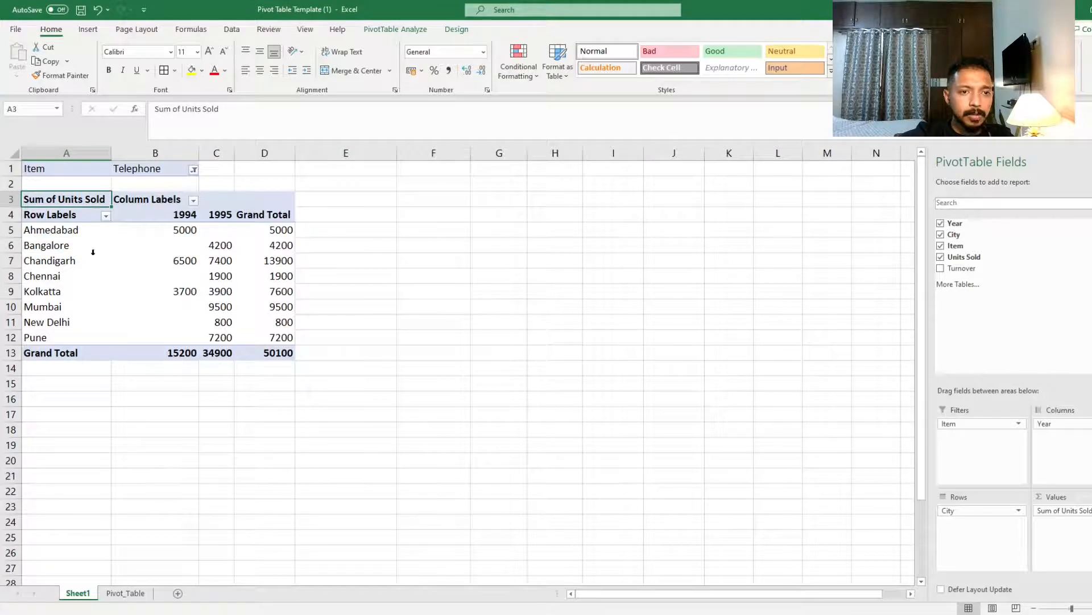
pyautogui.click(93, 250)
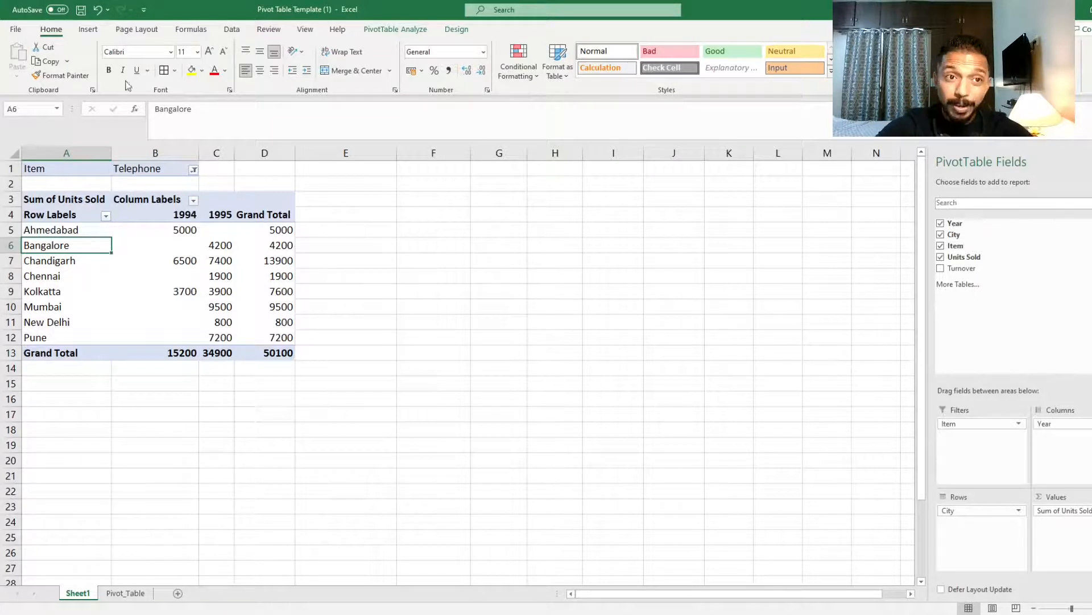
pyautogui.click(192, 276)
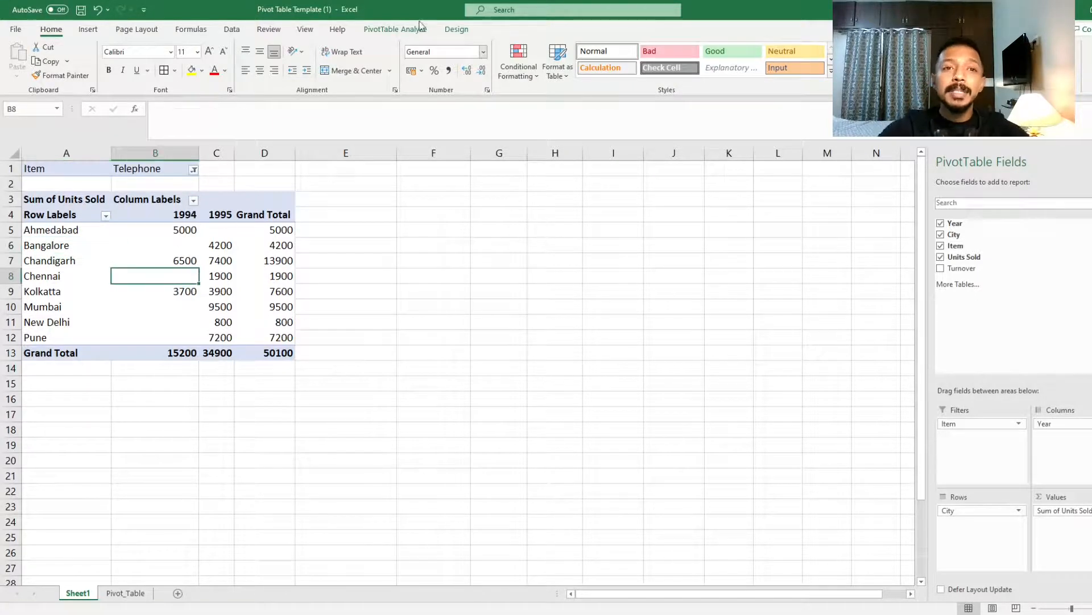
pyautogui.click(394, 30)
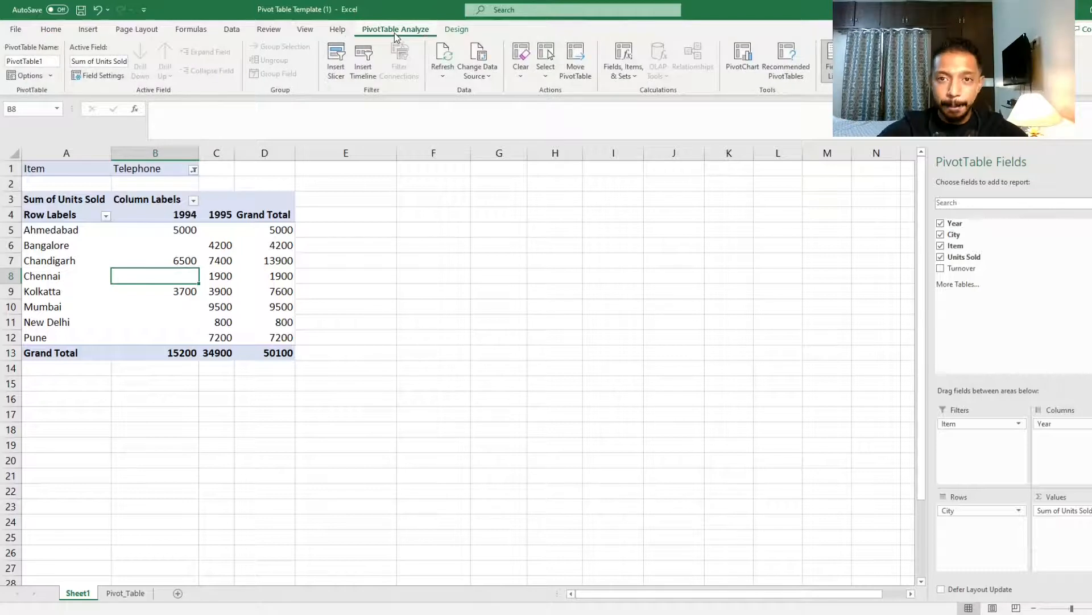
pyautogui.click(96, 251)
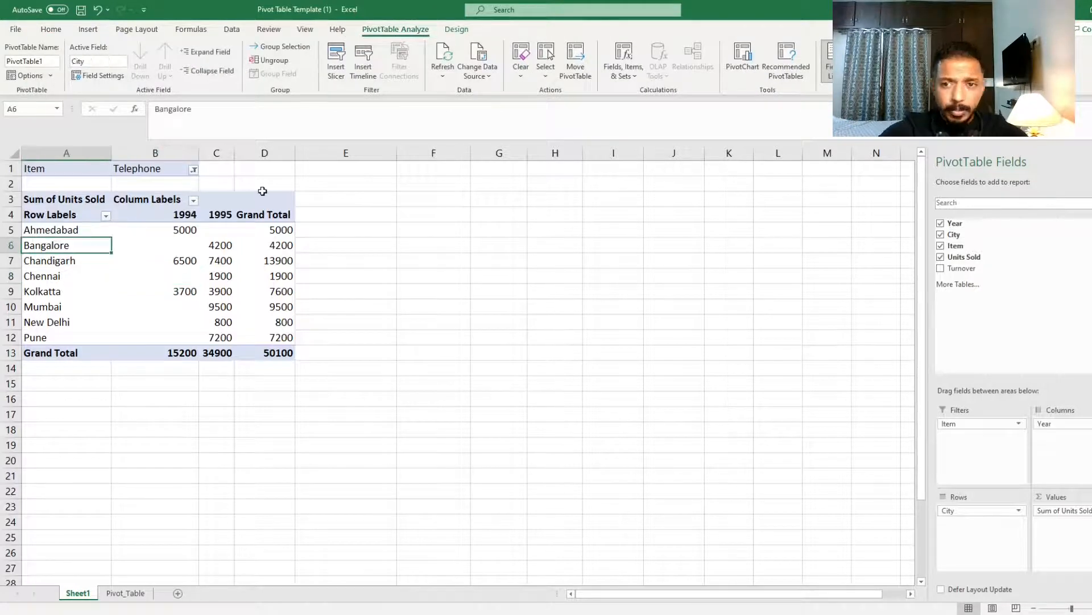
# Remove the Item field from the report filter, add it back, and reset the filter to all items
pyautogui.moveTo(958, 425); pyautogui.dragTo(967, 312)
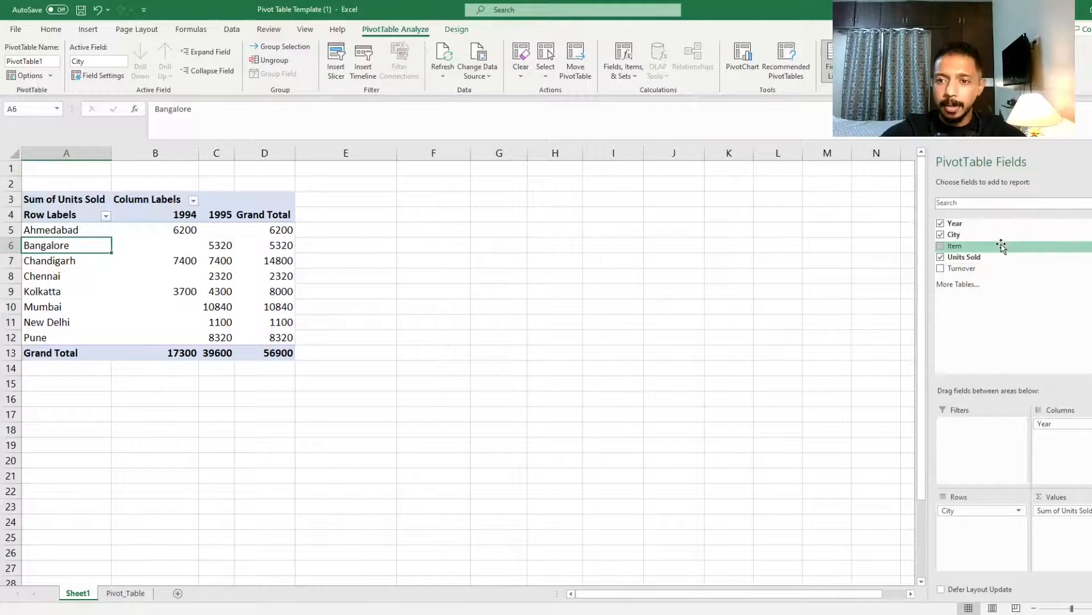
pyautogui.moveTo(1000, 247); pyautogui.dragTo(1002, 421)
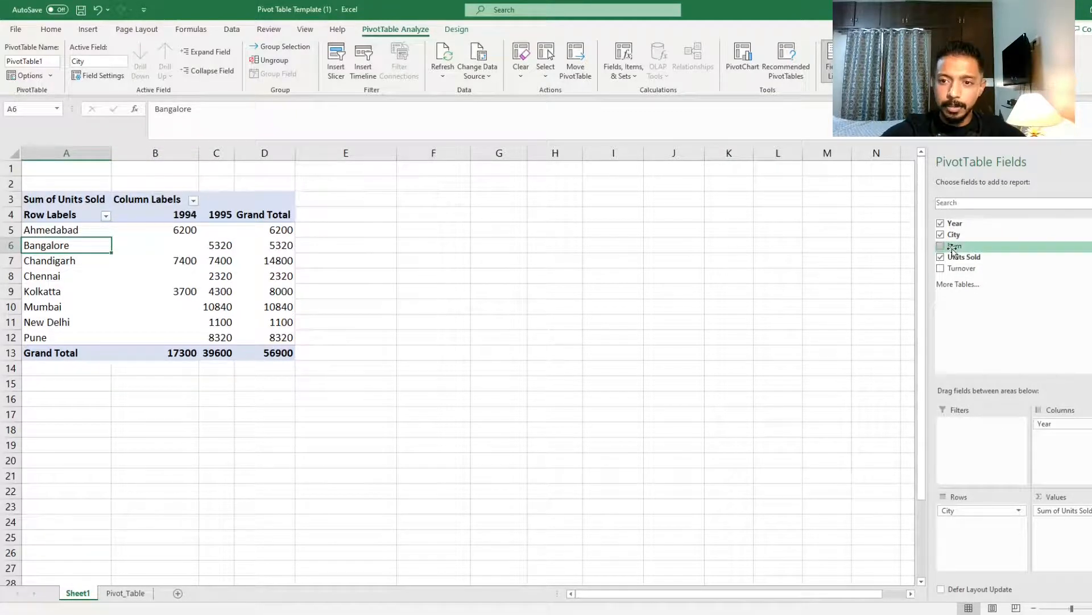
pyautogui.moveTo(955, 246); pyautogui.dragTo(978, 444)
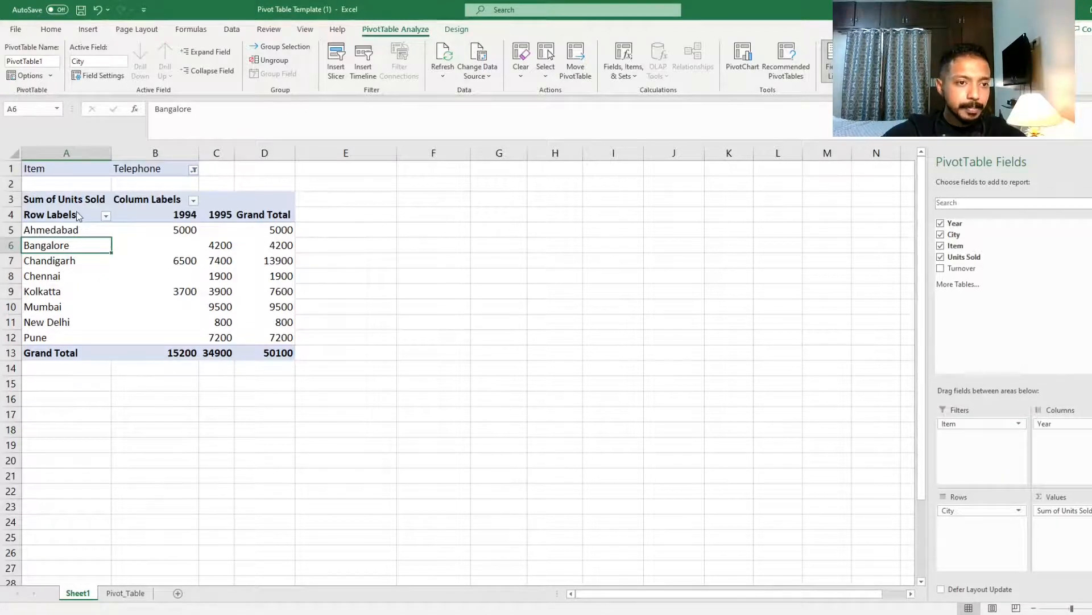
pyautogui.click(127, 316)
pyautogui.click(351, 326)
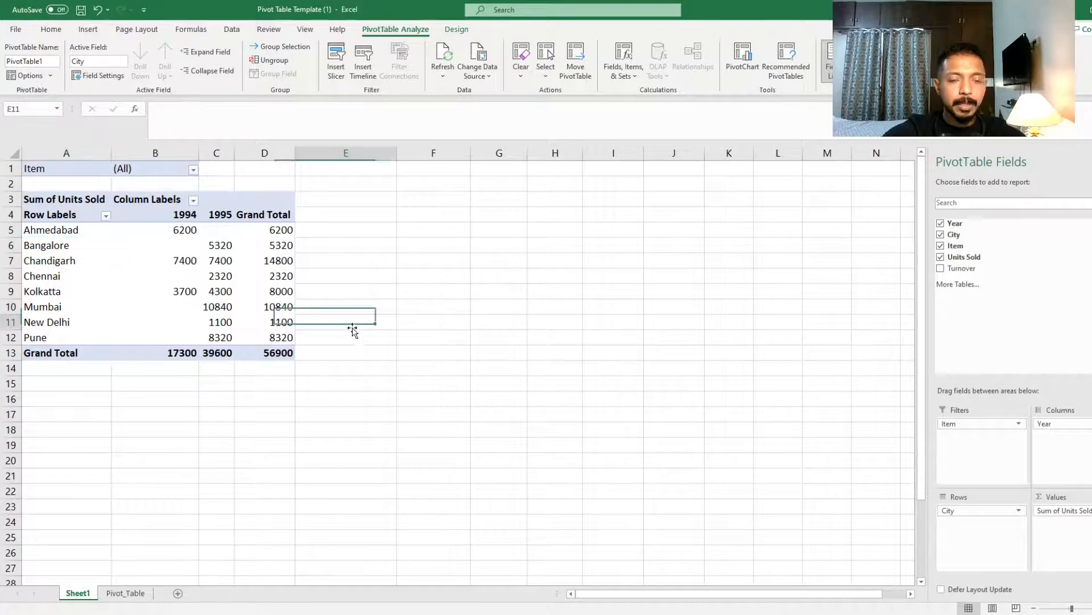
# Insert an Item slicer for the Sheet1 pivot table and place it directly beside the table
pyautogui.click(190, 304)
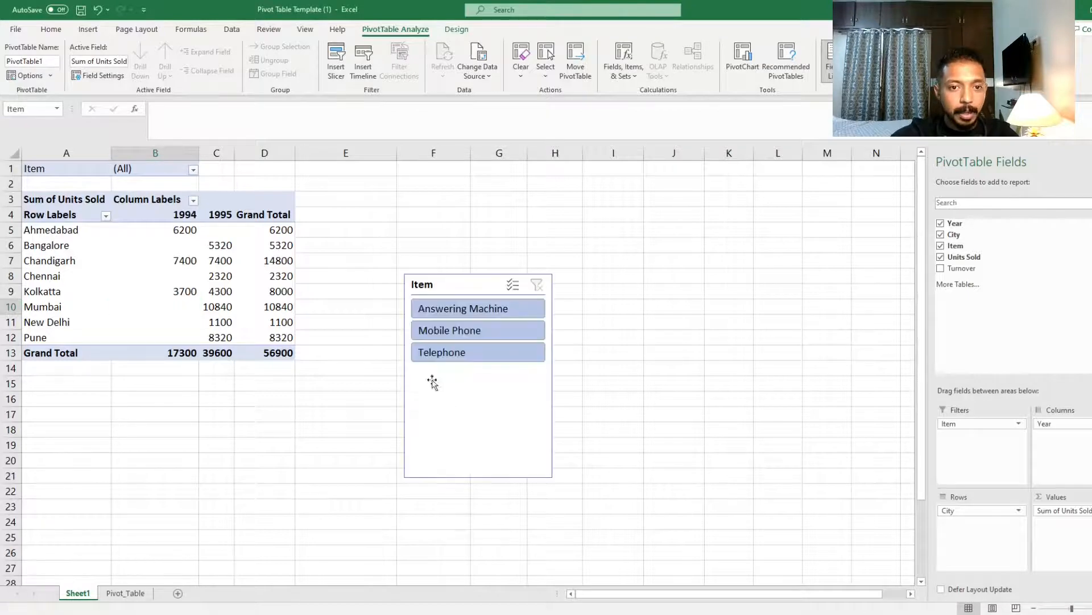
pyautogui.moveTo(442, 286); pyautogui.dragTo(340, 181)
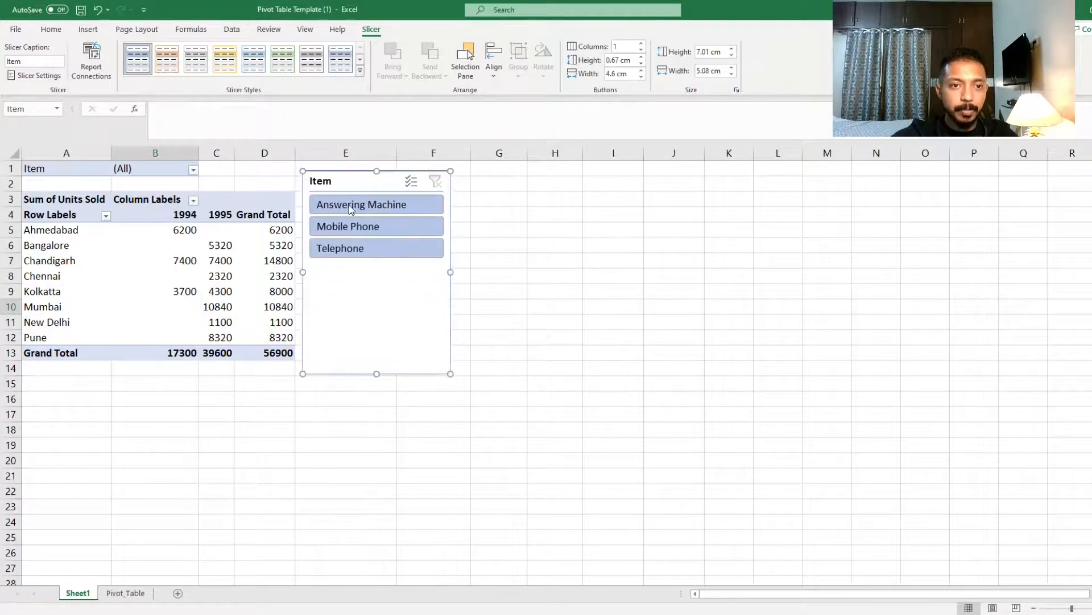
pyautogui.click(465, 297)
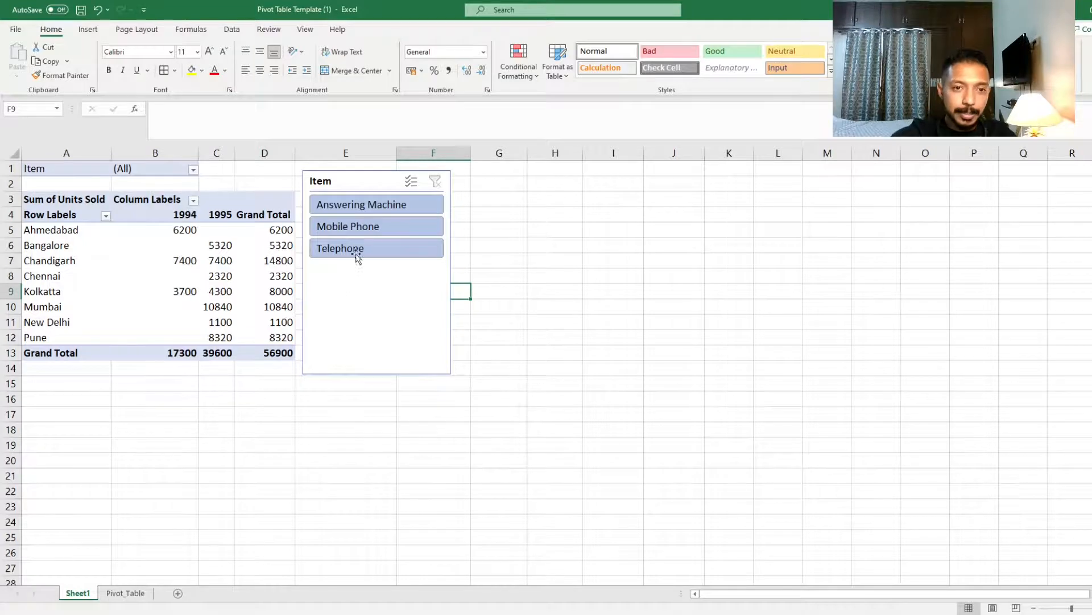
# Filter the pivot table with the Item slicer by Answering Machine, Mobile Phone and finally Telephone
pyautogui.click(378, 204)
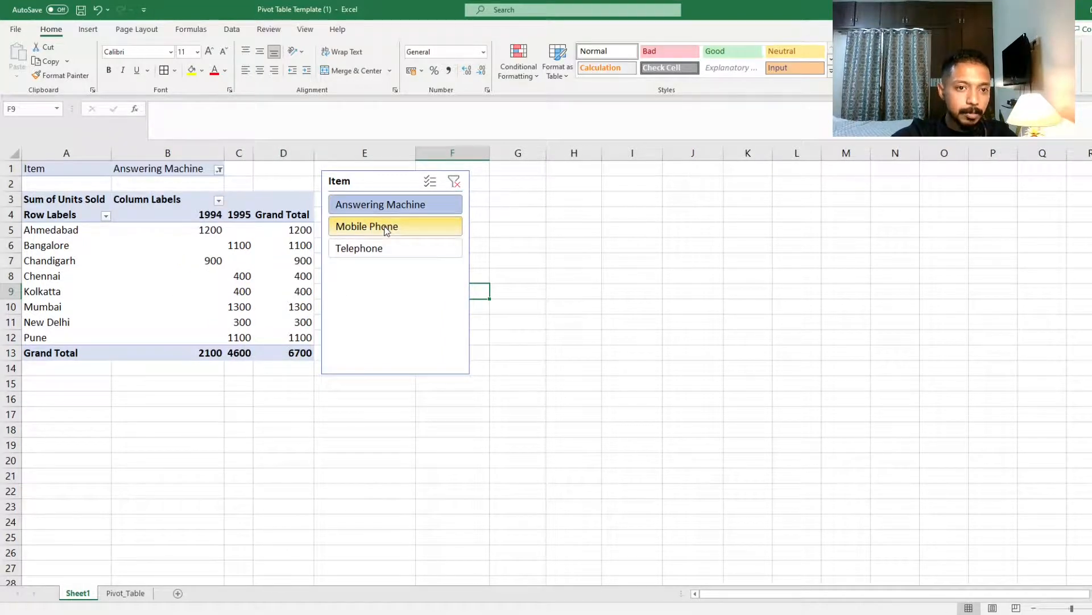
pyautogui.click(387, 228)
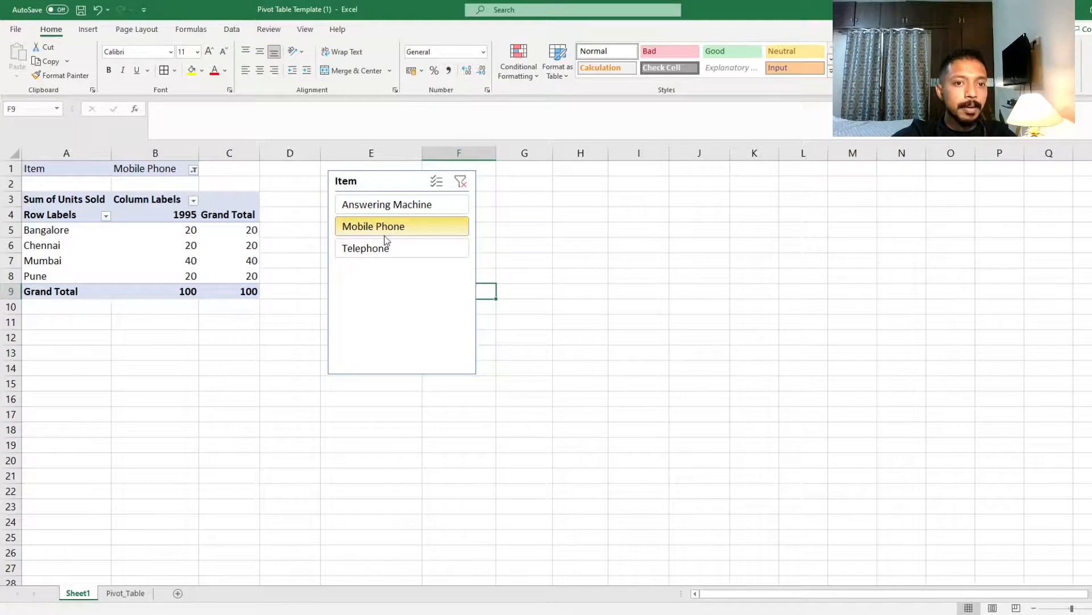
pyautogui.click(386, 249)
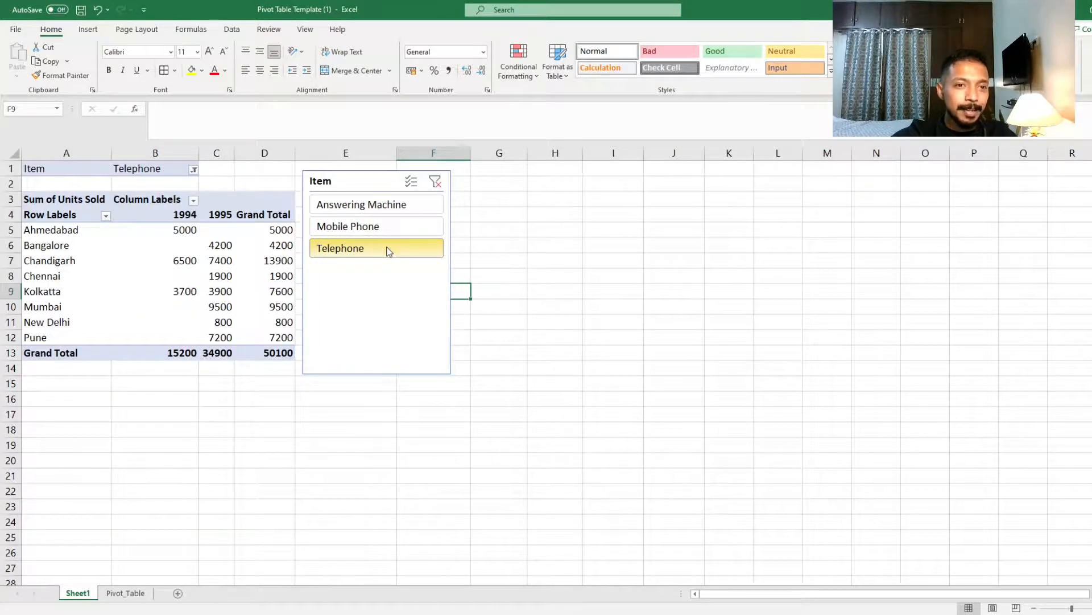
pyautogui.click(217, 230)
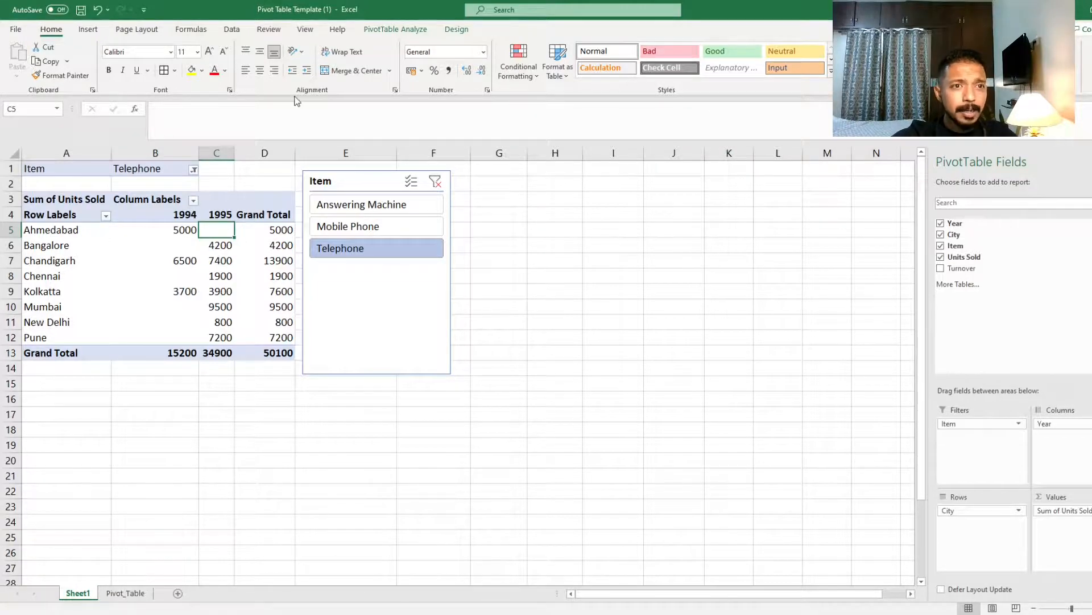
# Insert a PivotChart with its pivot table on a new worksheet, based on the sales data A3:E25 of the Pivot_Table sheet
pyautogui.click(88, 29)
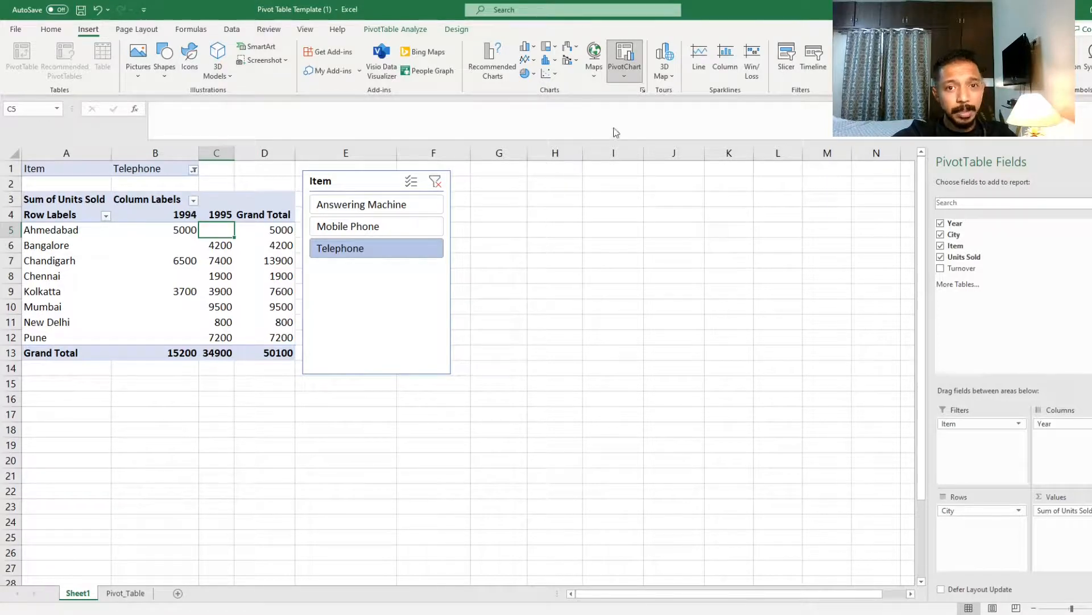
pyautogui.click(128, 593)
pyautogui.moveTo(53, 205); pyautogui.dragTo(373, 471)
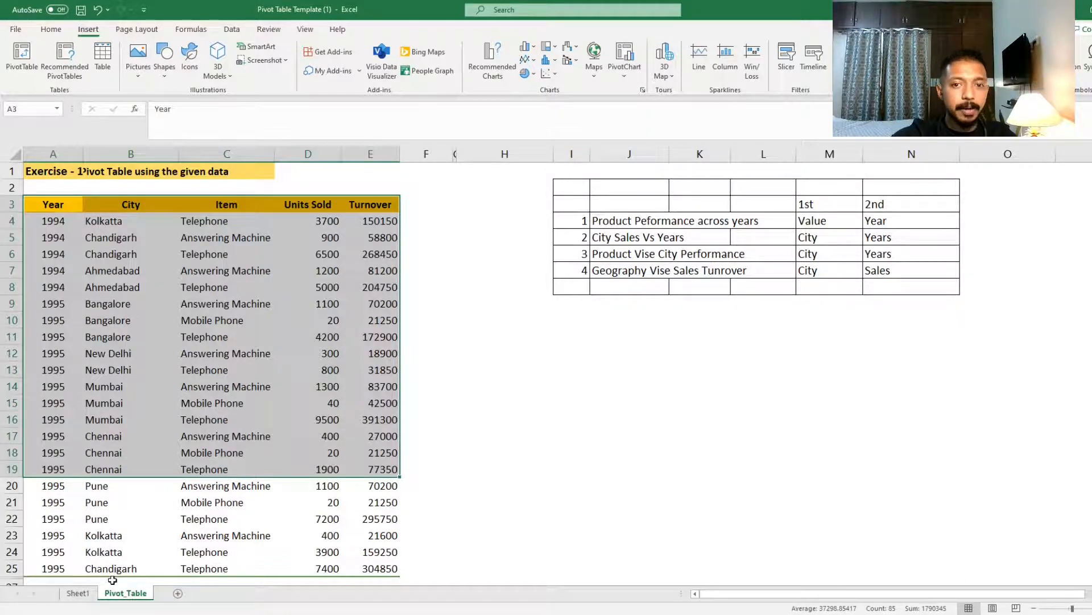
pyautogui.click(78, 593)
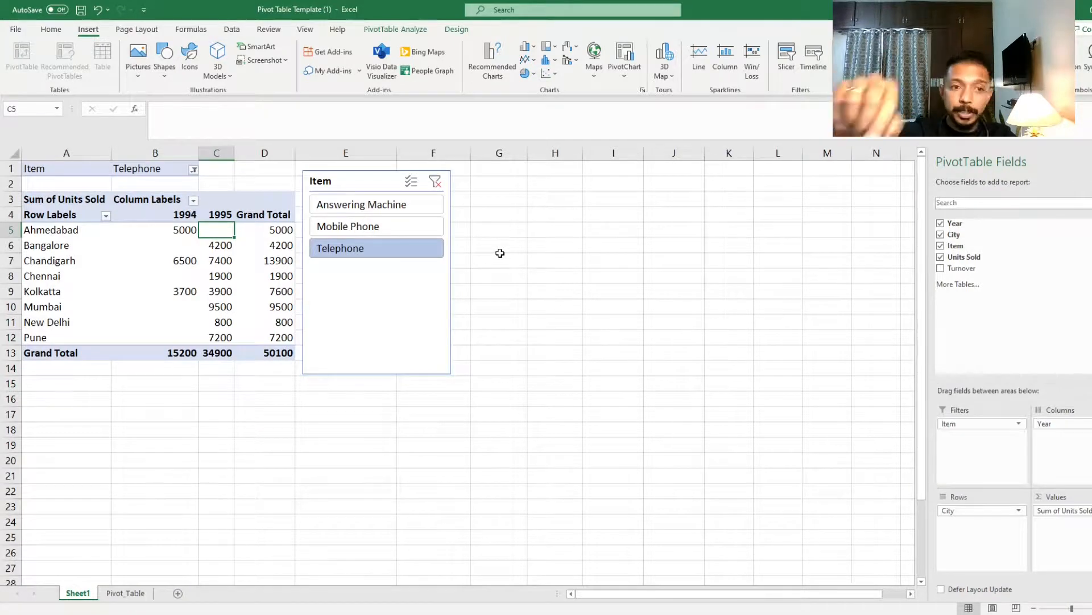
pyautogui.click(111, 596)
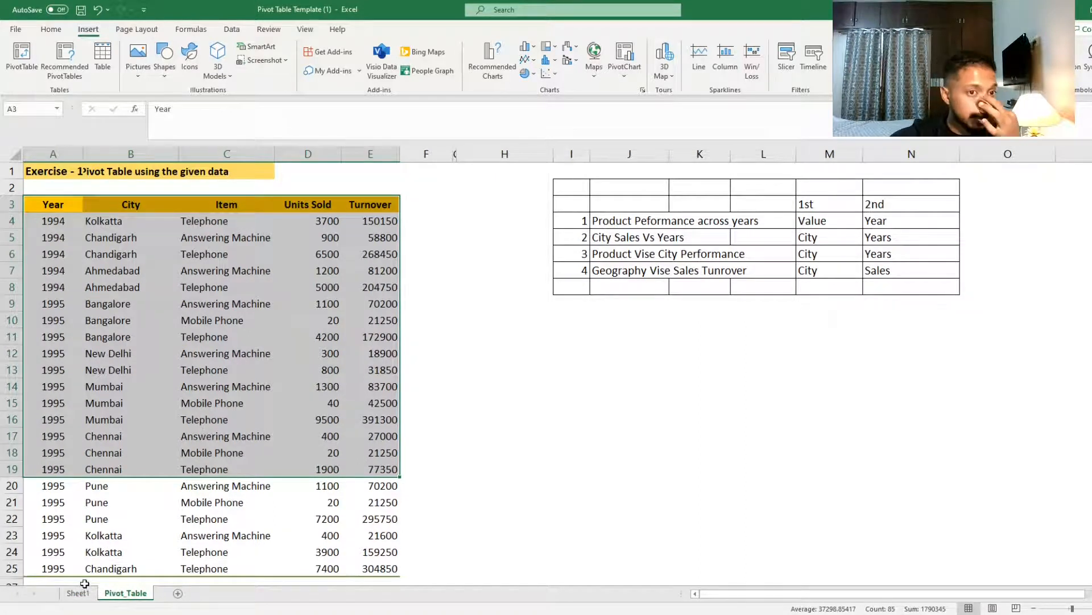
pyautogui.moveTo(86, 582); pyautogui.dragTo(85, 569)
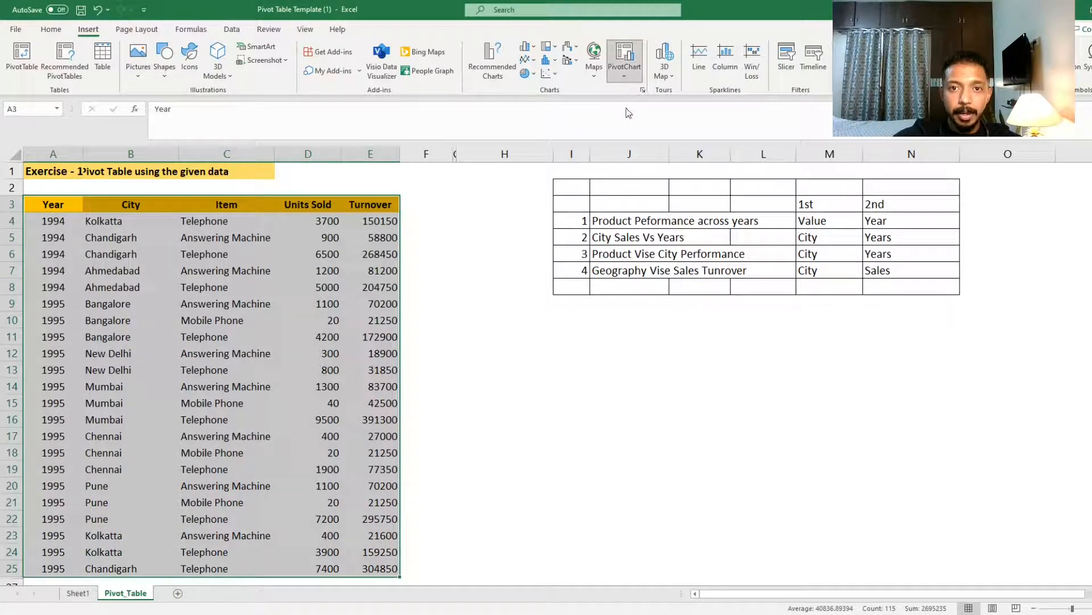
pyautogui.click(475, 354)
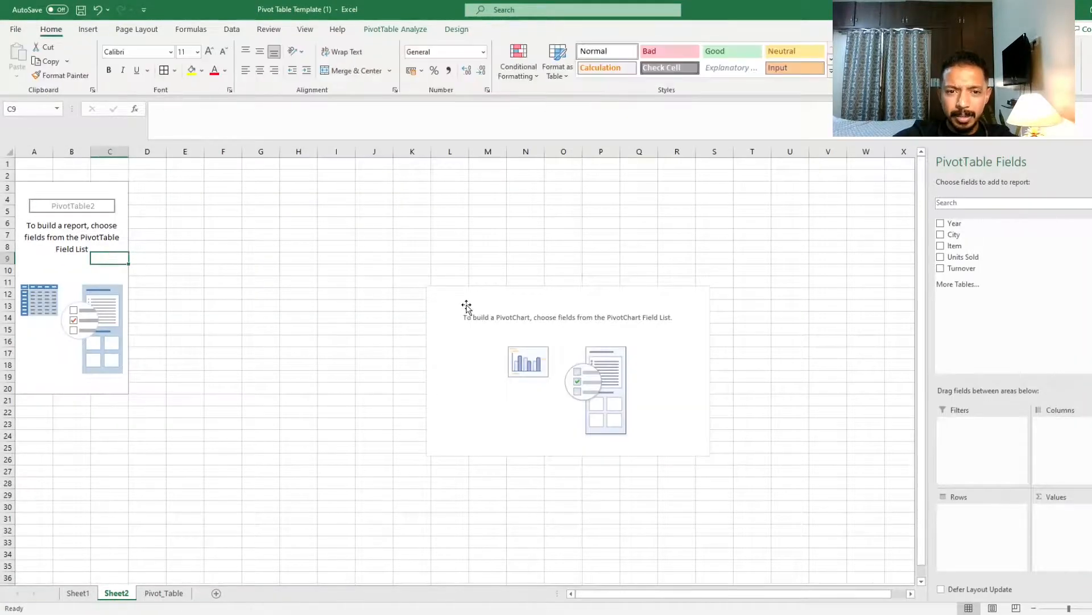
# Set up the PivotChart with City as axis, Year as legend and Units Sold as values, and place it beside the pivot table
pyautogui.moveTo(472, 301); pyautogui.dragTo(642, 191)
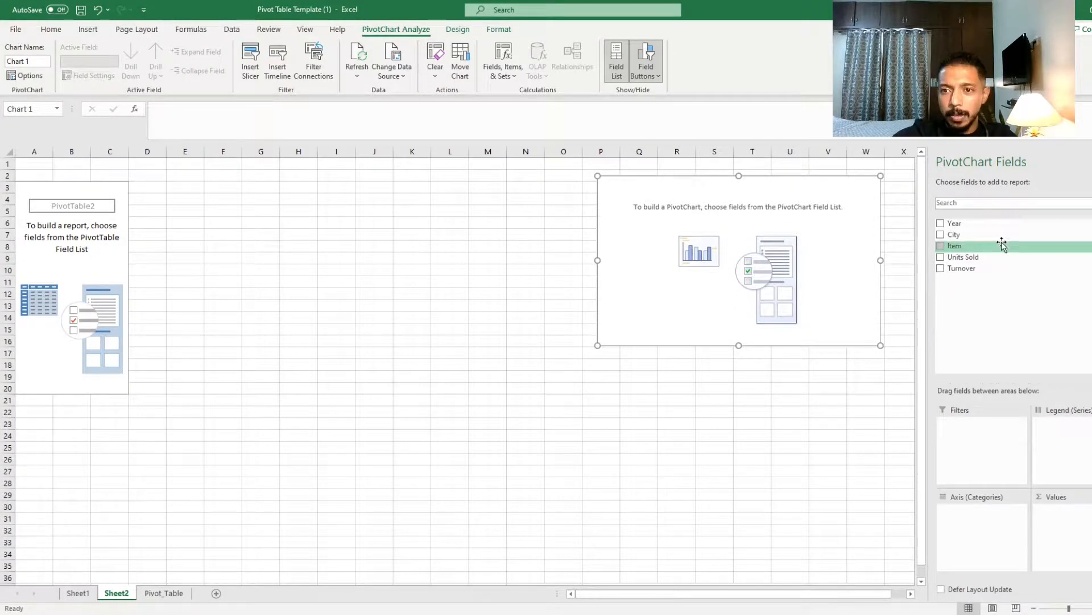
pyautogui.moveTo(996, 238); pyautogui.dragTo(951, 511)
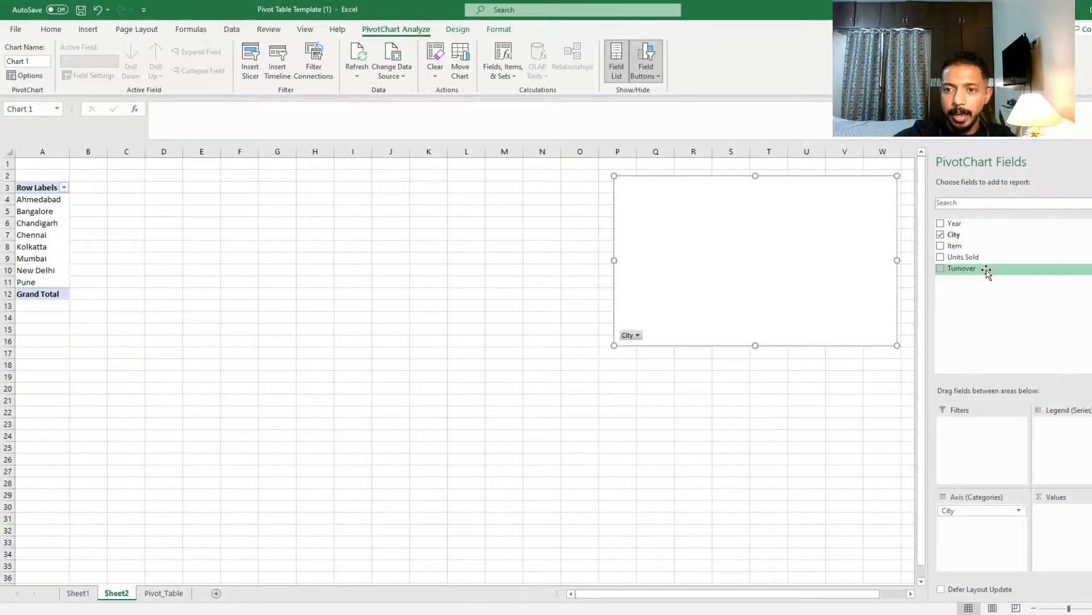
pyautogui.moveTo(977, 258); pyautogui.dragTo(1043, 356)
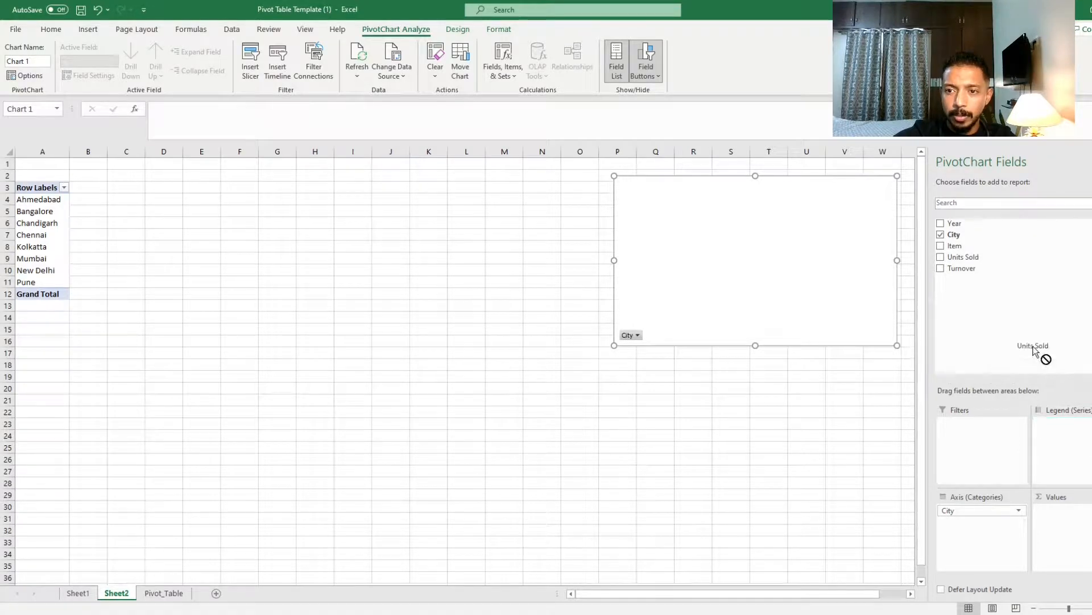
pyautogui.moveTo(970, 223); pyautogui.dragTo(1076, 441)
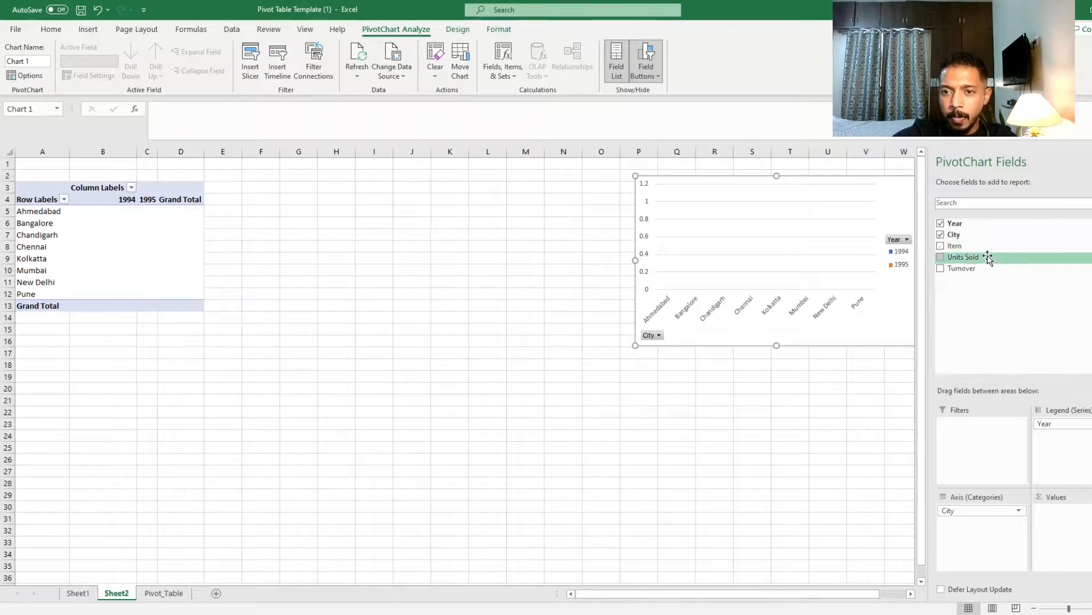
pyautogui.moveTo(987, 256)
pyautogui.mouseDown()
pyautogui.moveTo(1091, 529)
pyautogui.moveTo(1081, 535)
pyautogui.mouseUp()
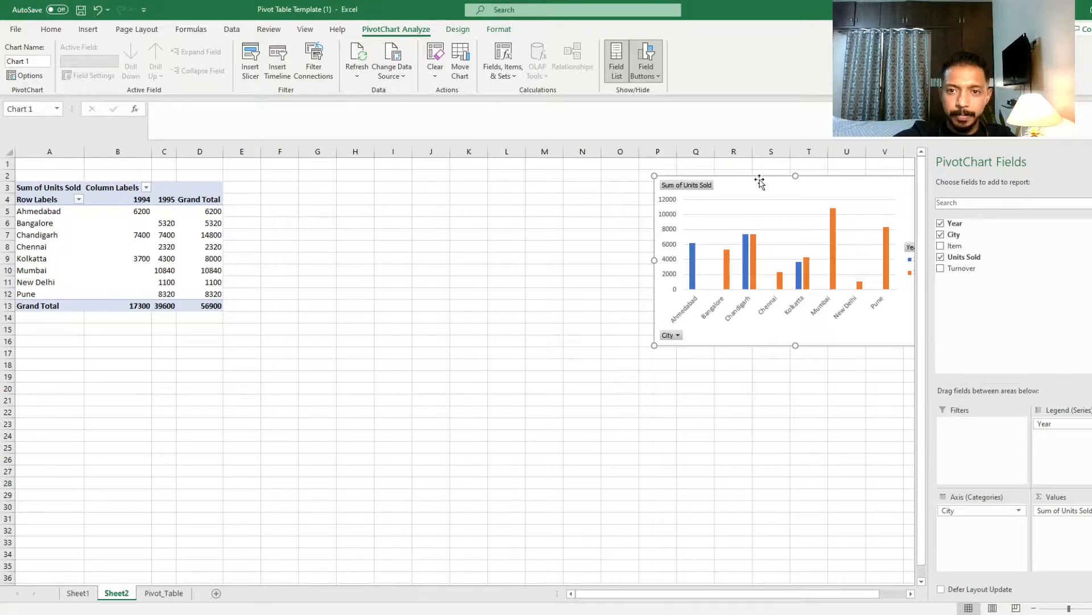
pyautogui.moveTo(760, 180); pyautogui.dragTo(384, 173)
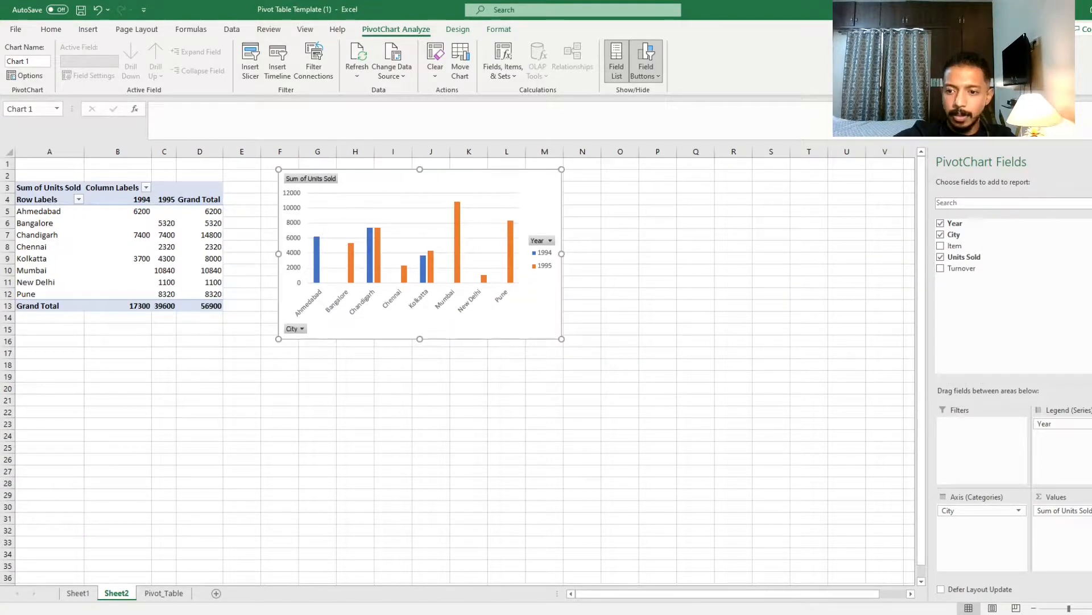
# Insert an Item slicer for the PivotChart on Sheet2 and place it just below the pivot table
pyautogui.click(1091, 607)
pyautogui.click(1089, 608)
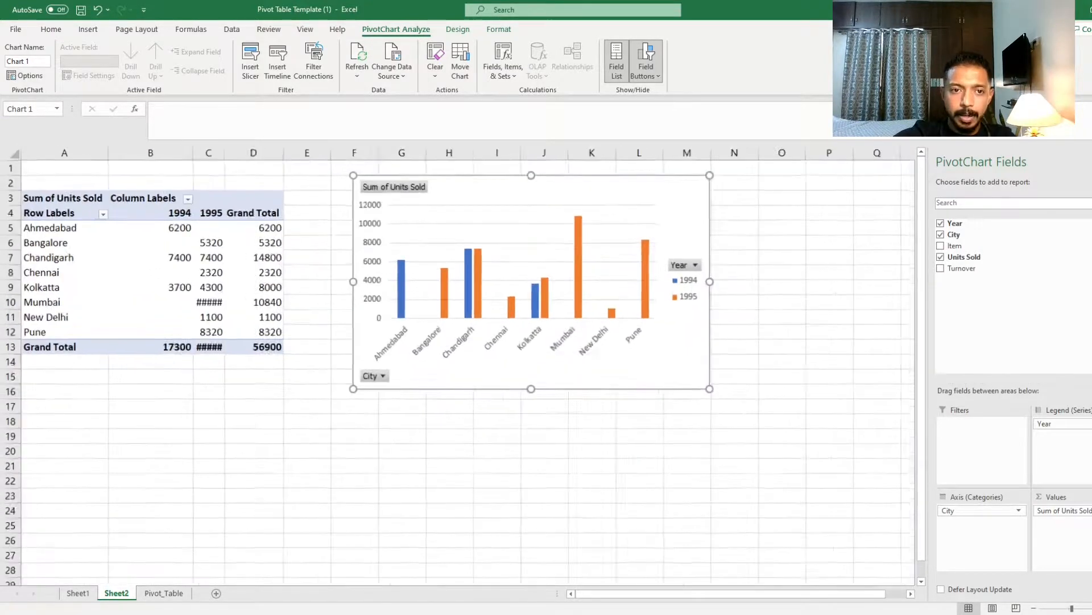
pyautogui.click(1089, 608)
pyautogui.click(1090, 608)
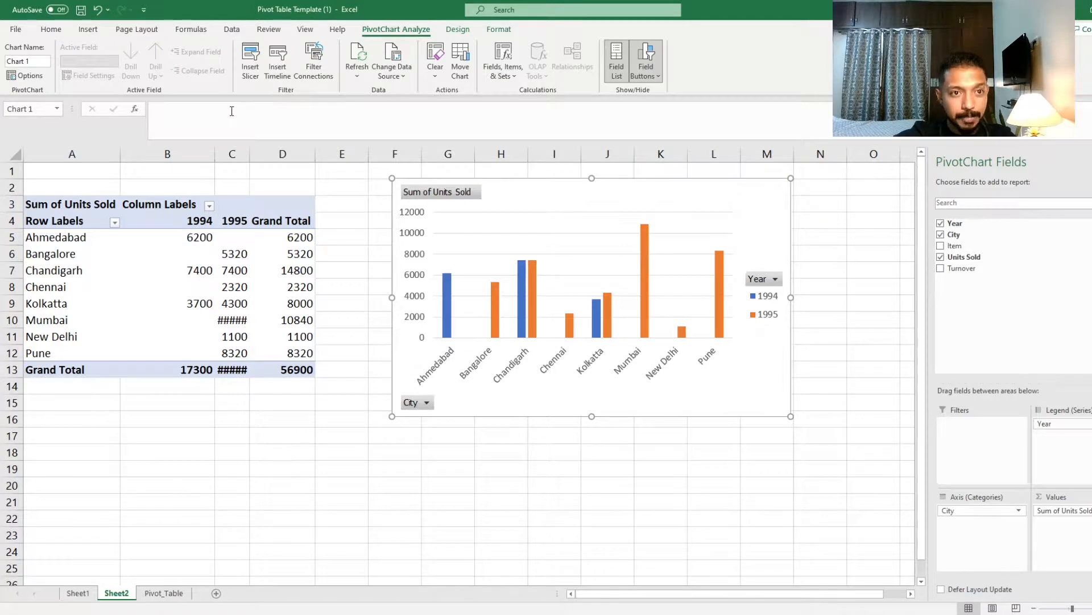
pyautogui.click(255, 74)
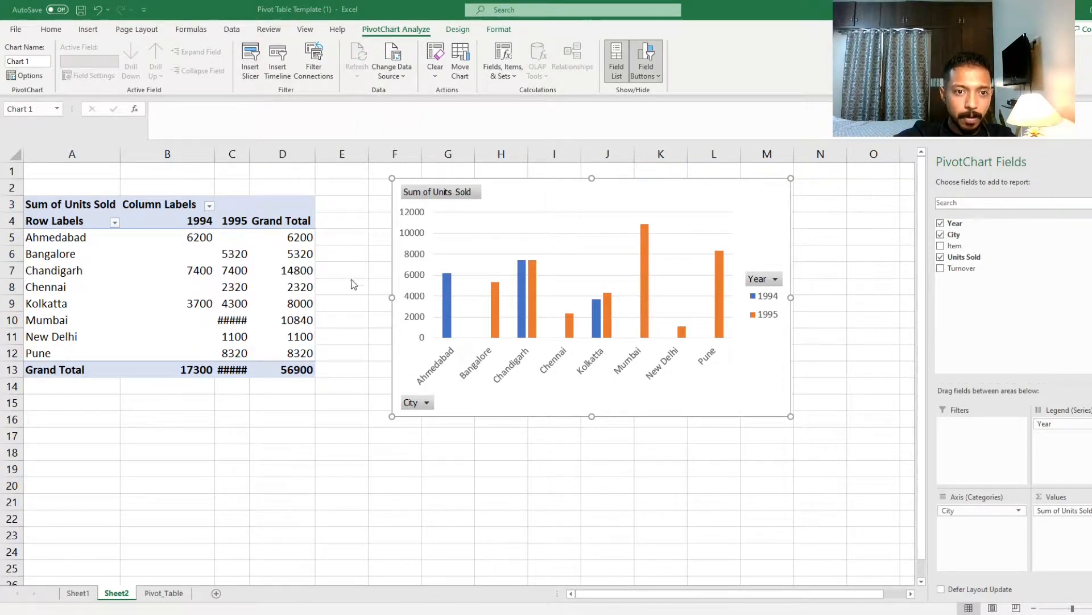
pyautogui.click(383, 470)
pyautogui.moveTo(457, 286); pyautogui.dragTo(39, 388)
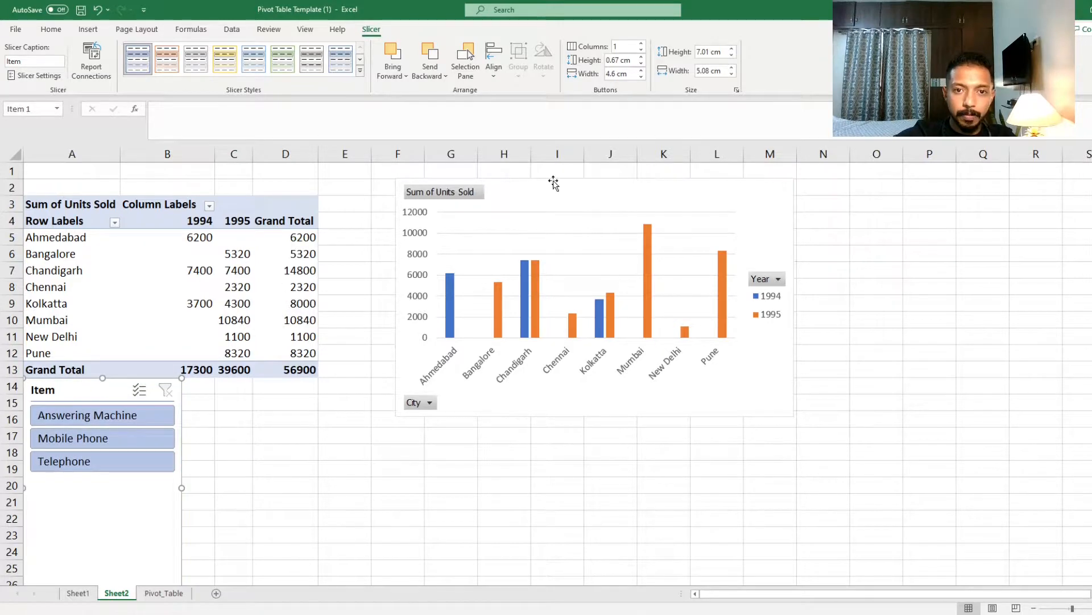
# Move the PivotChart farther from the pivot table, place the Item slicer between them, and shrink the slicer to fit its three items
pyautogui.moveTo(555, 182); pyautogui.dragTo(676, 188)
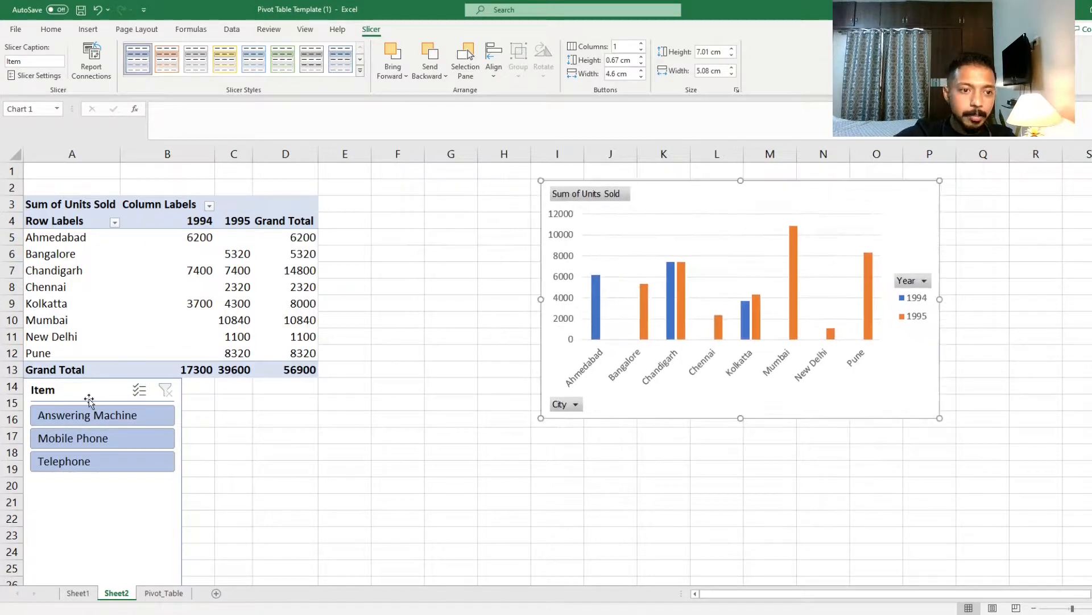
pyautogui.moveTo(80, 393); pyautogui.dragTo(380, 212)
pyautogui.moveTo(479, 415); pyautogui.dragTo(472, 389)
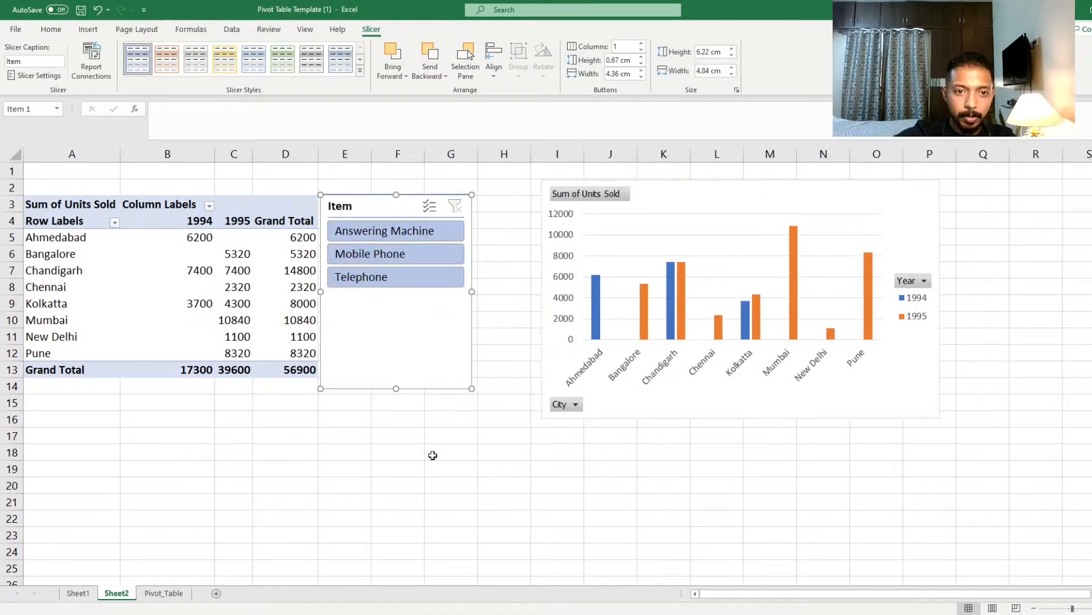
pyautogui.moveTo(397, 389); pyautogui.dragTo(396, 297)
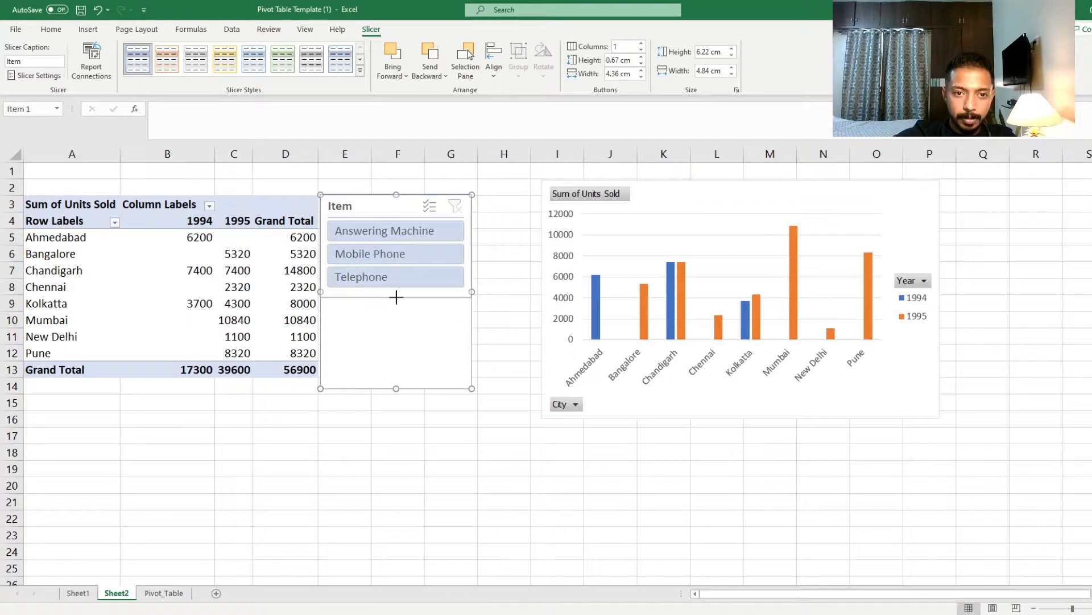
pyautogui.click(395, 367)
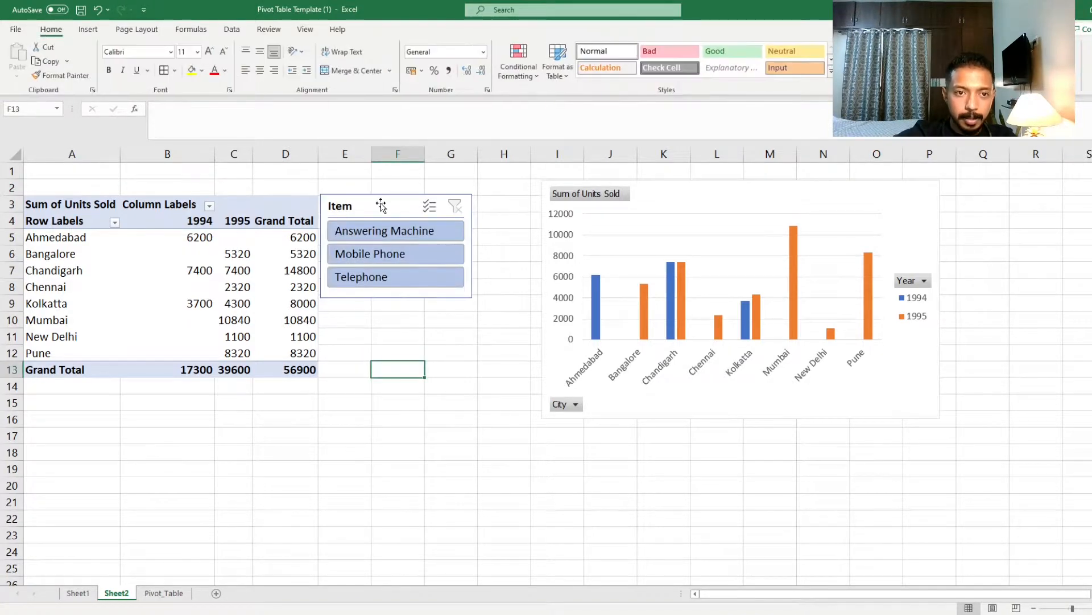
# Adjust the Item slicer's position beside the pivot table and filter the PivotChart by Mobile Phone, Telephone and finally Answering Machine
pyautogui.moveTo(382, 197)
pyautogui.mouseDown()
pyautogui.moveTo(384, 357)
pyautogui.moveTo(371, 325)
pyautogui.moveTo(381, 193)
pyautogui.mouseUp()
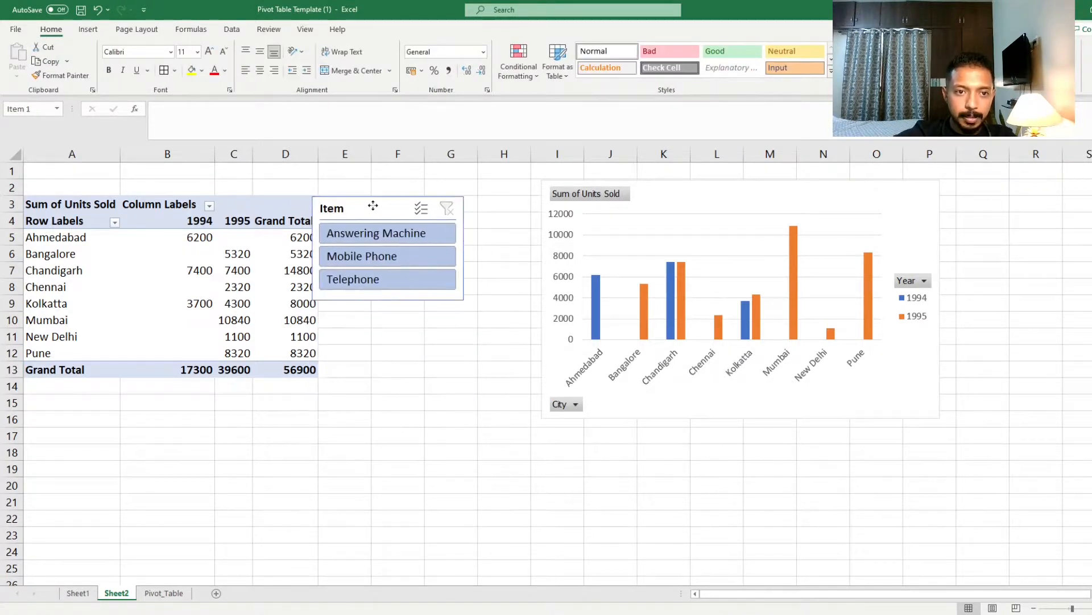
pyautogui.click(379, 369)
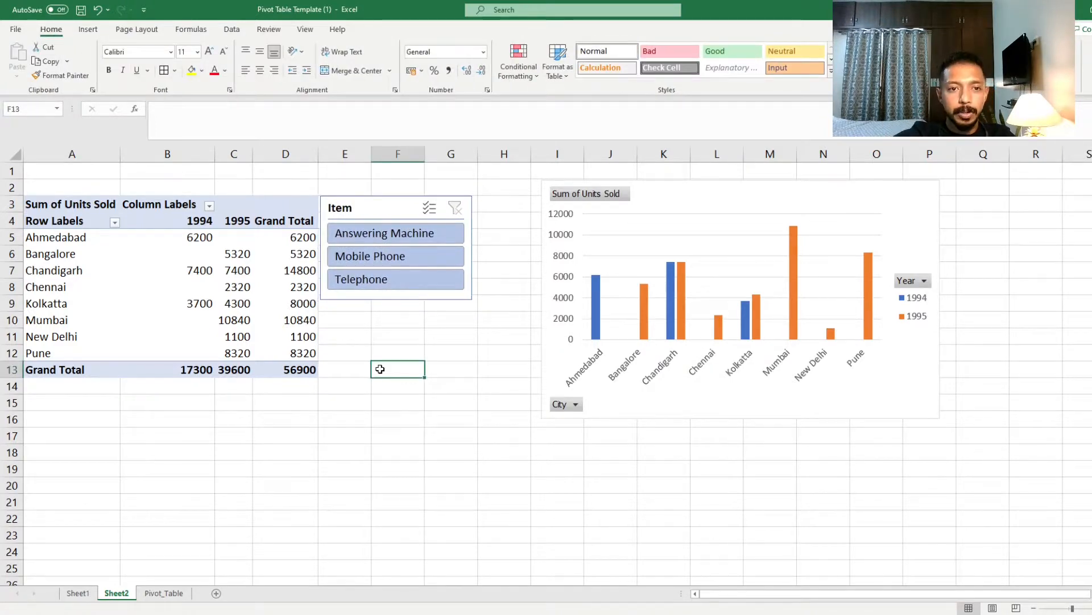
pyautogui.click(411, 260)
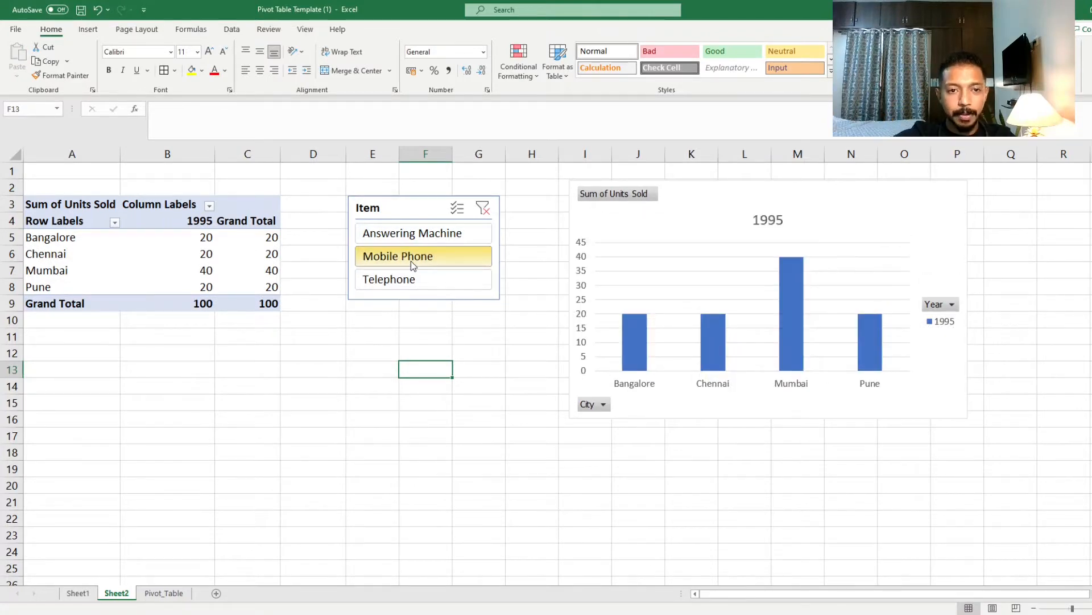
pyautogui.click(424, 280)
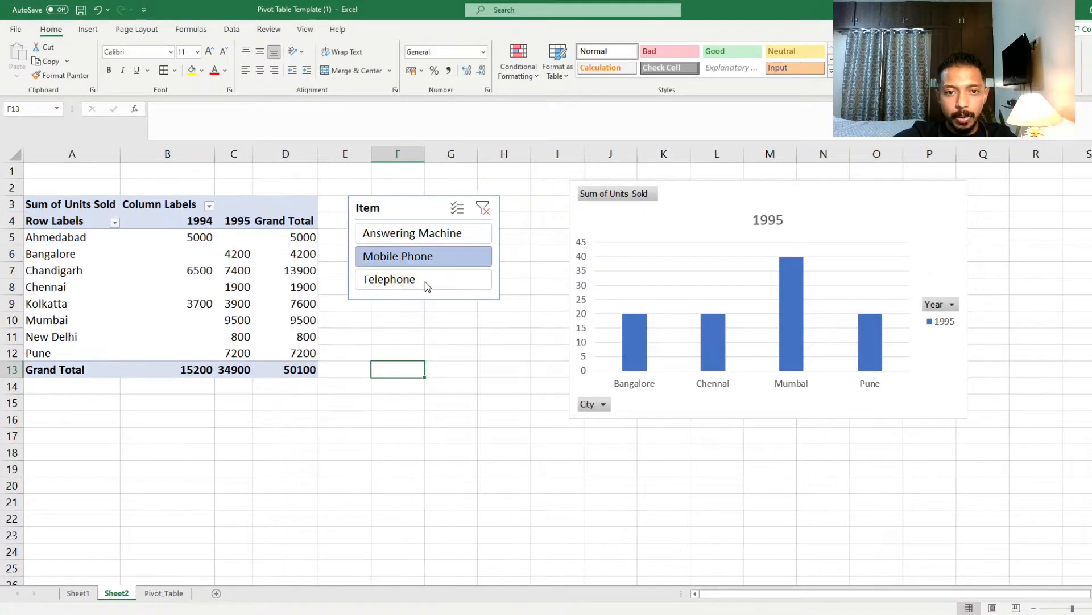
pyautogui.click(412, 232)
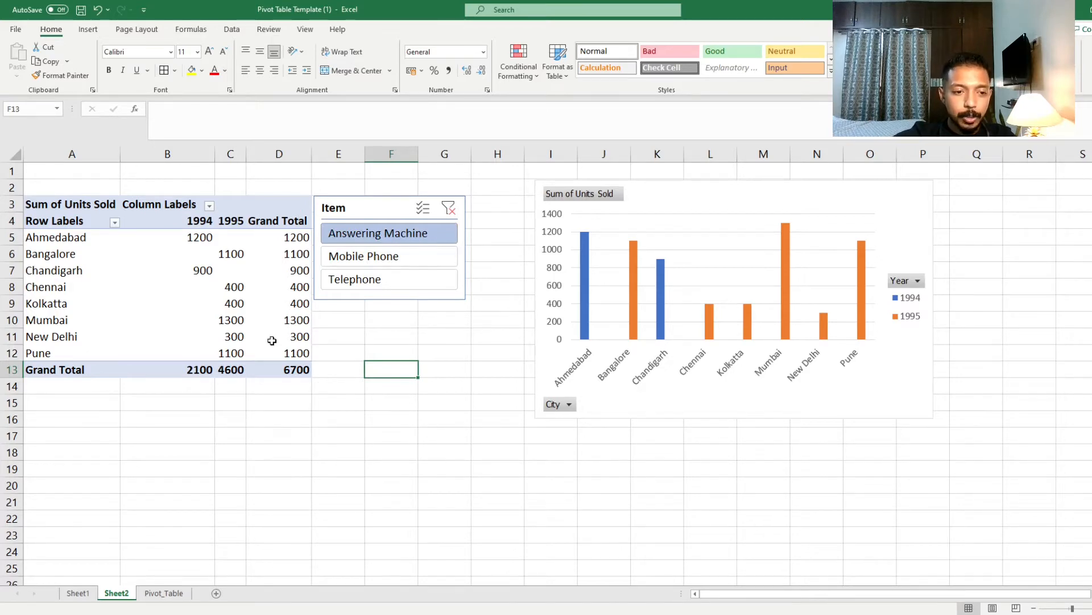
# Look over the pivot table and slicer on Sheet1, and return to the exercise data on the Pivot_Table sheet
pyautogui.click(78, 594)
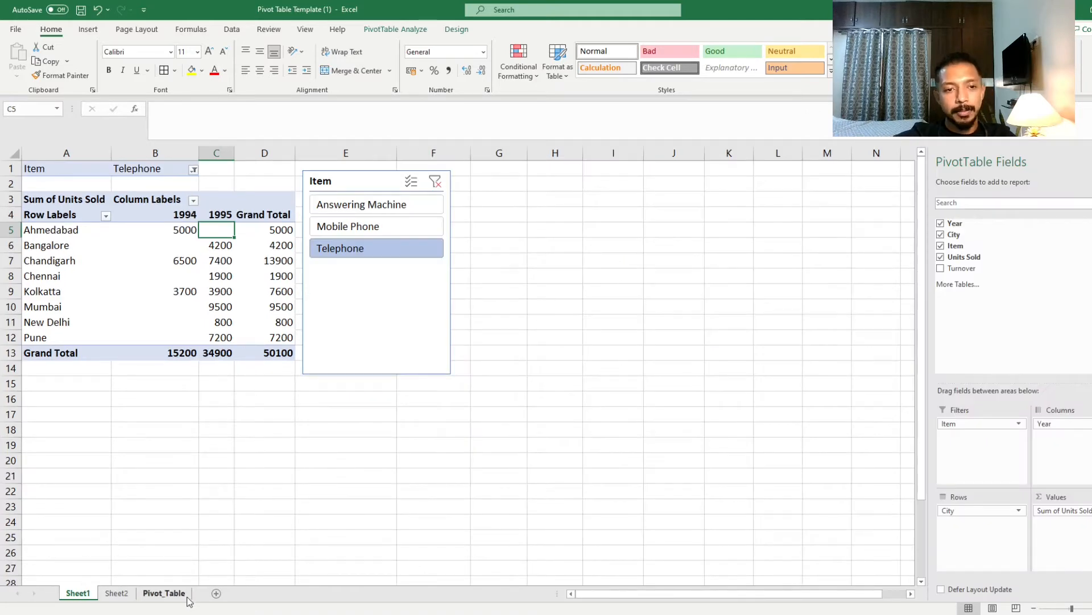
pyautogui.click(164, 593)
pyautogui.click(588, 436)
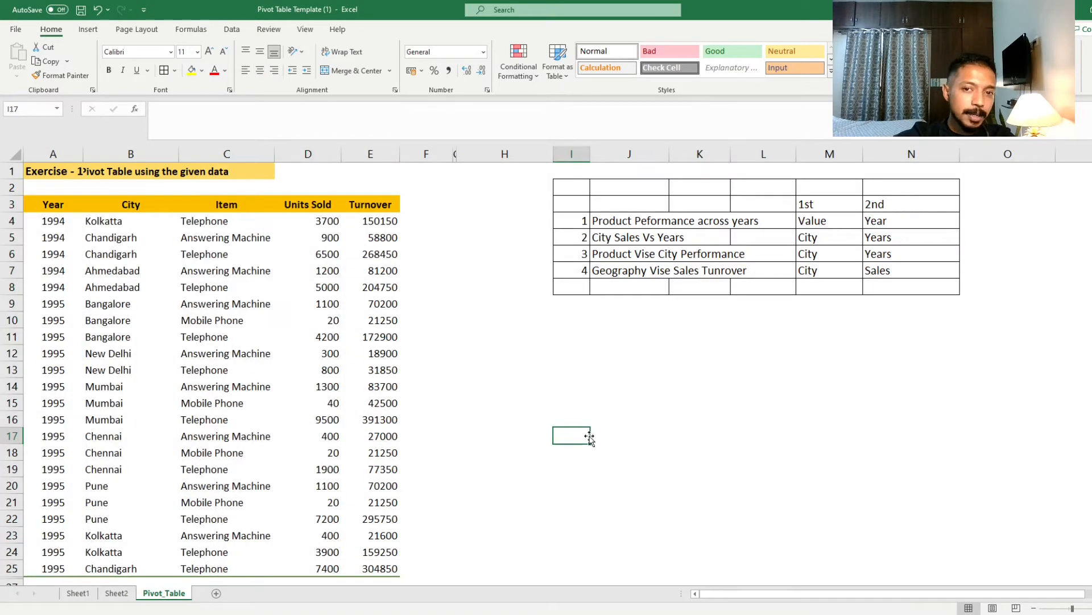